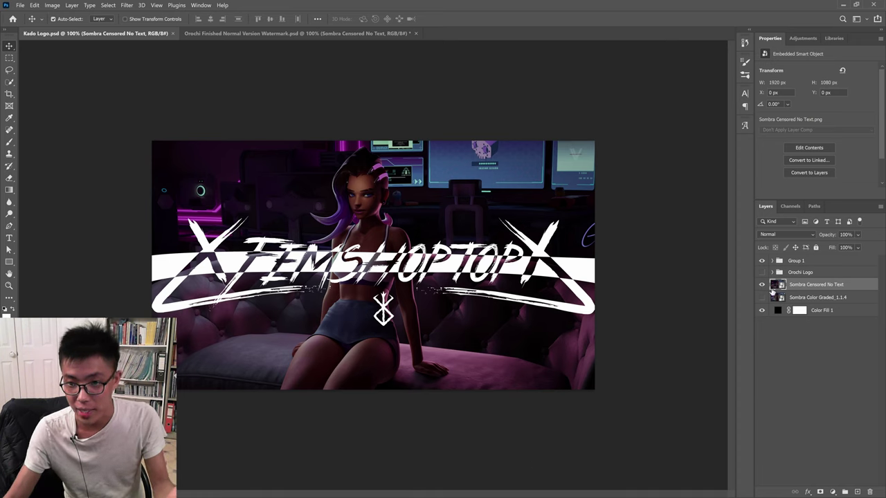
Hide and re-show the Sombra background image, then minimize the browser
{"action": "left_click", "coordinate": [763, 285]}
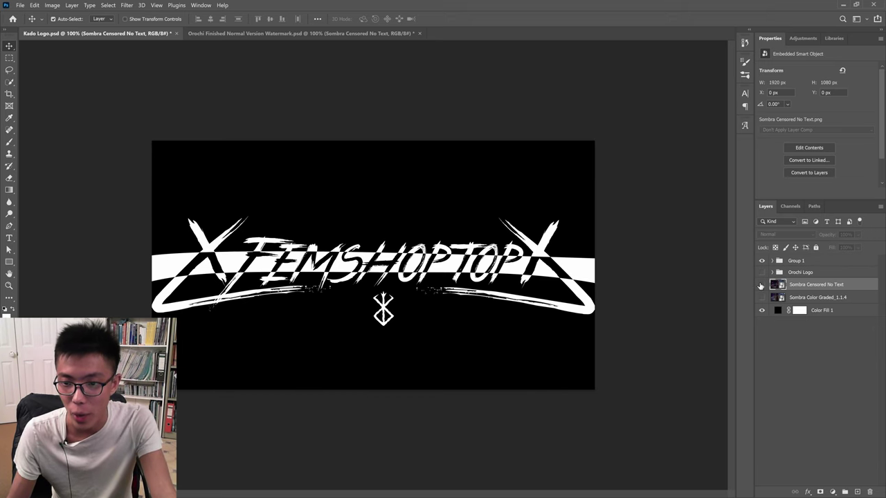
{"action": "left_click", "coordinate": [761, 284]}
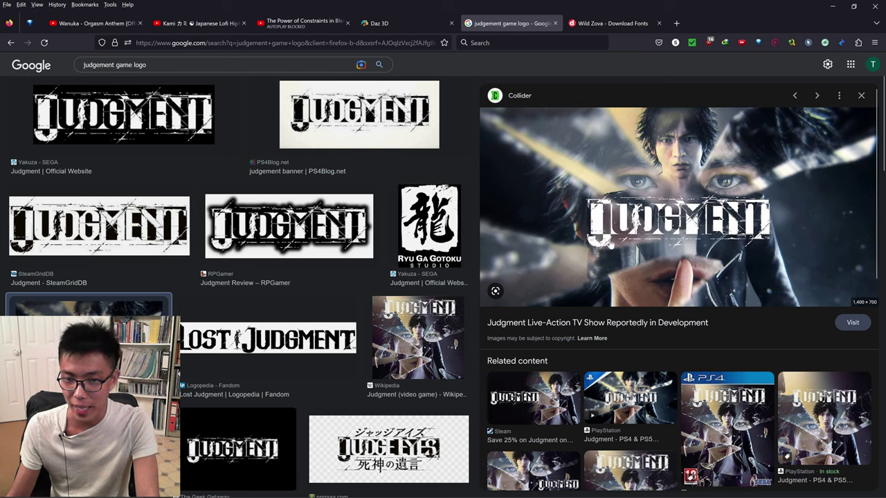
{"action": "left_click", "coordinate": [832, 5]}
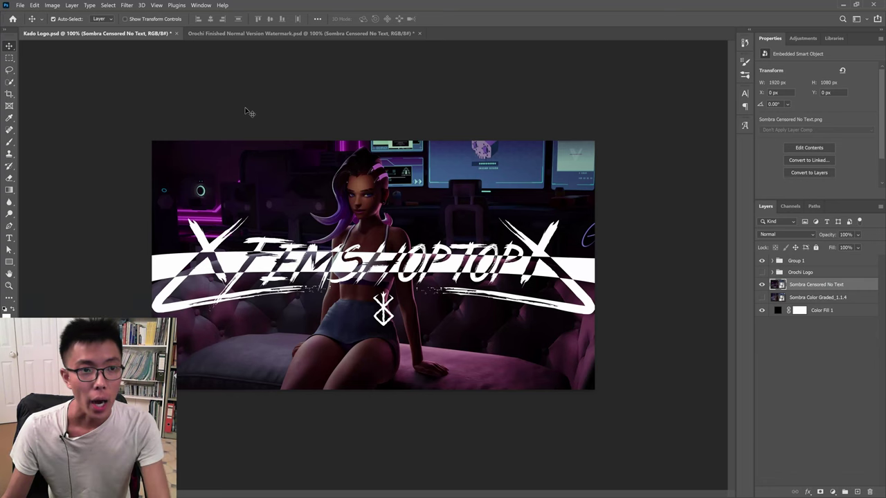
Bring Firefox back to the front, showing the 7zip Google search
{"action": "key", "text": "super"}
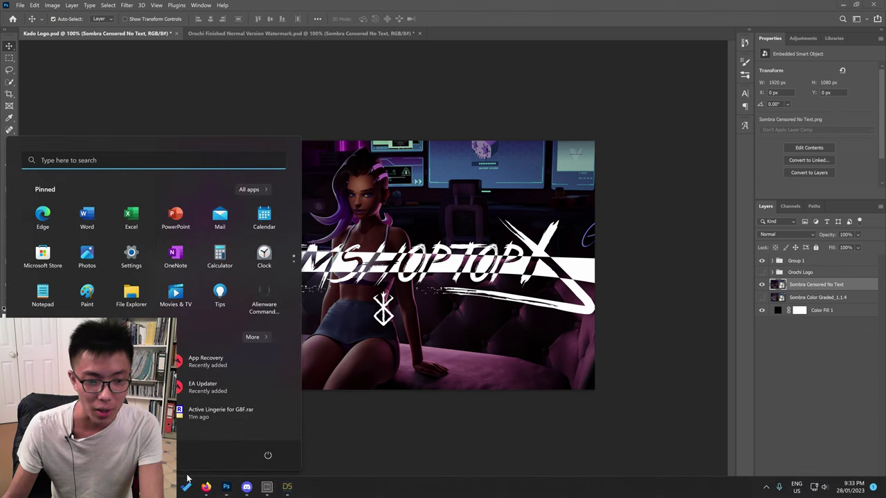
{"action": "key", "text": "super"}
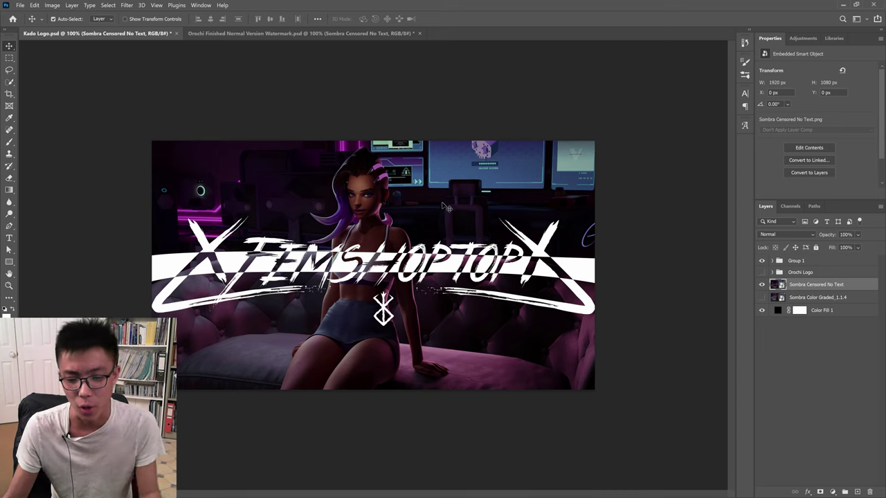
{"action": "mouse_move", "coordinate": [356, 490]}
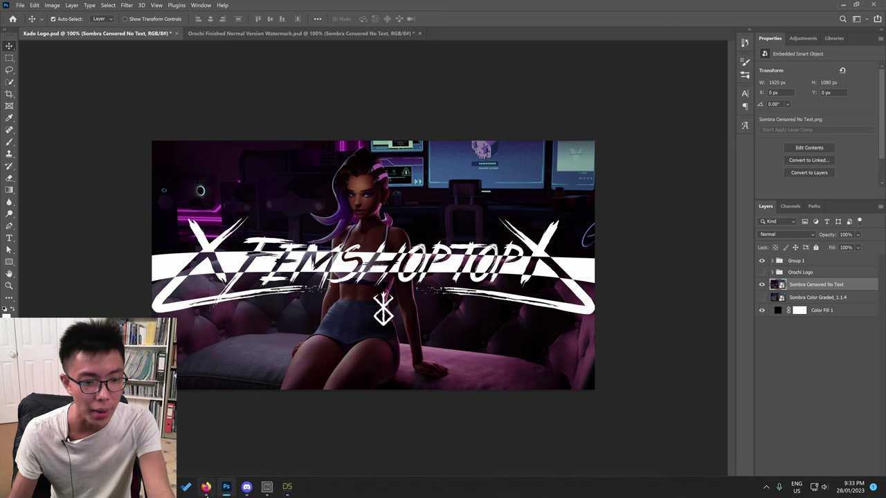
{"action": "left_click", "coordinate": [246, 496]}
Search for 'wild zova' and open its Dafont Free page
{"action": "left_click", "coordinate": [376, 49]}
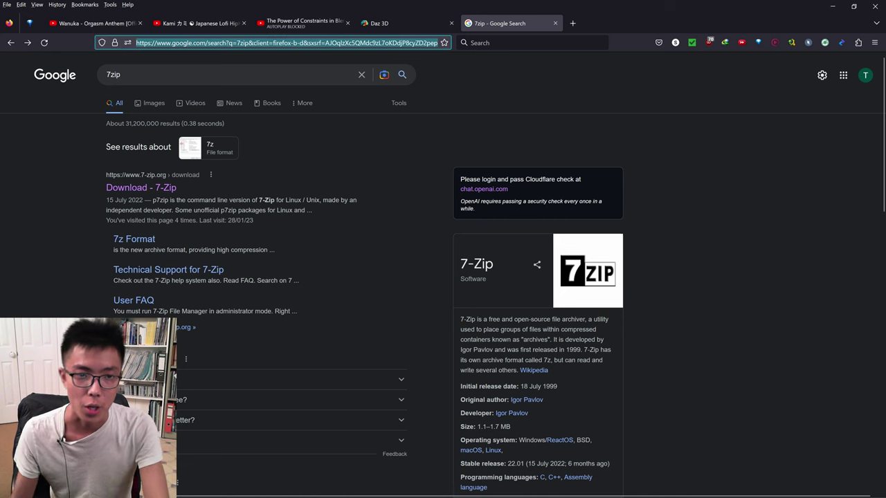
{"action": "type", "text": "wild zova"}
{"action": "key", "text": "Return"}
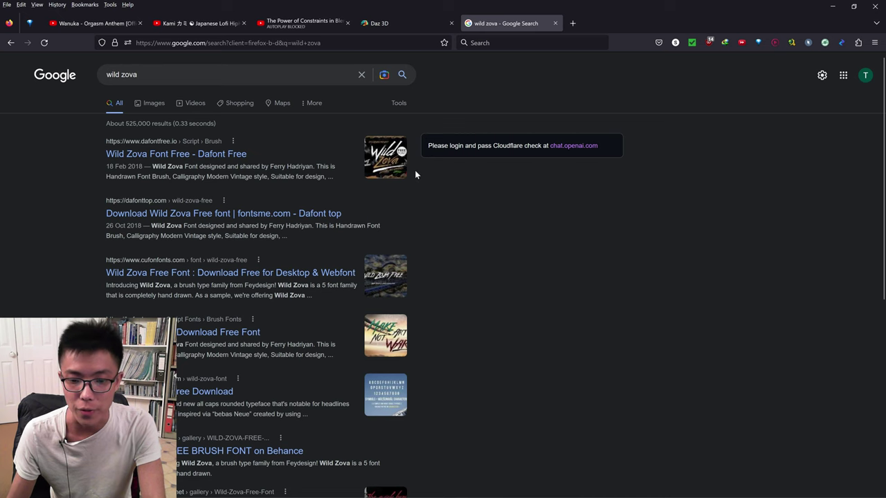
{"action": "left_click", "coordinate": [210, 155]}
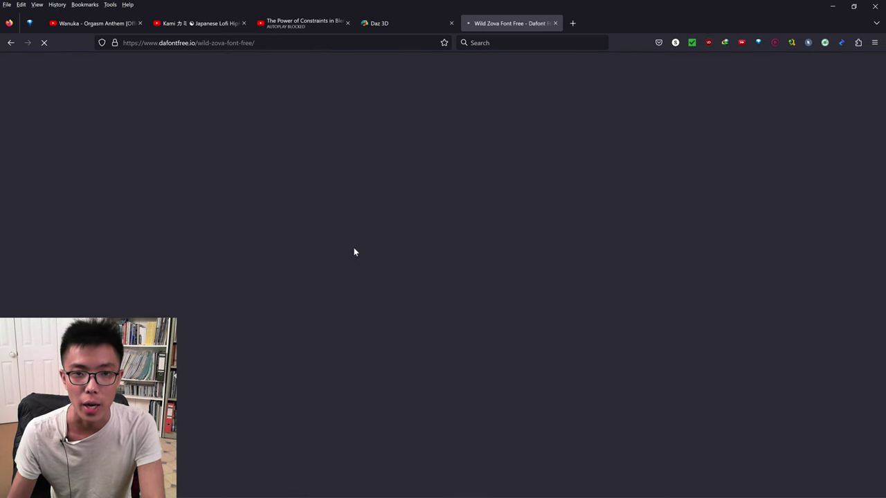
Download the Wild Zova font zip through IDM
{"action": "scroll", "coordinate": [316, 336], "scroll_direction": "down", "scroll_amount": 15}
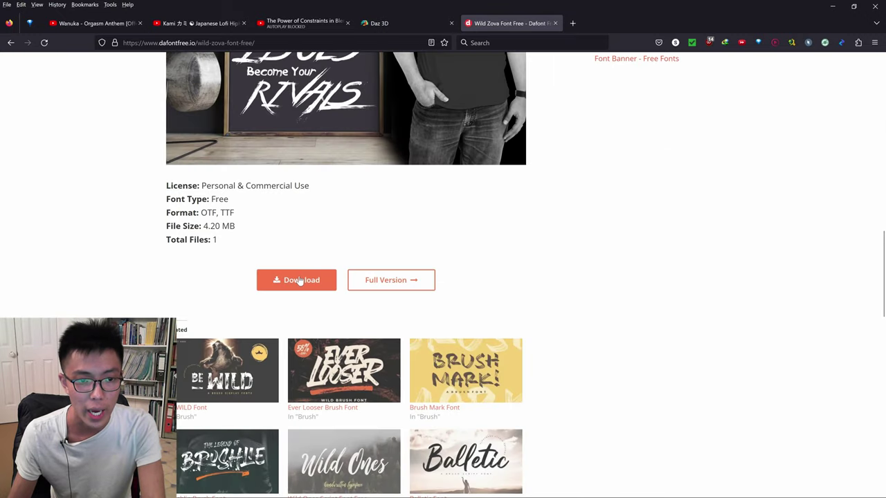
{"action": "left_click", "coordinate": [300, 280]}
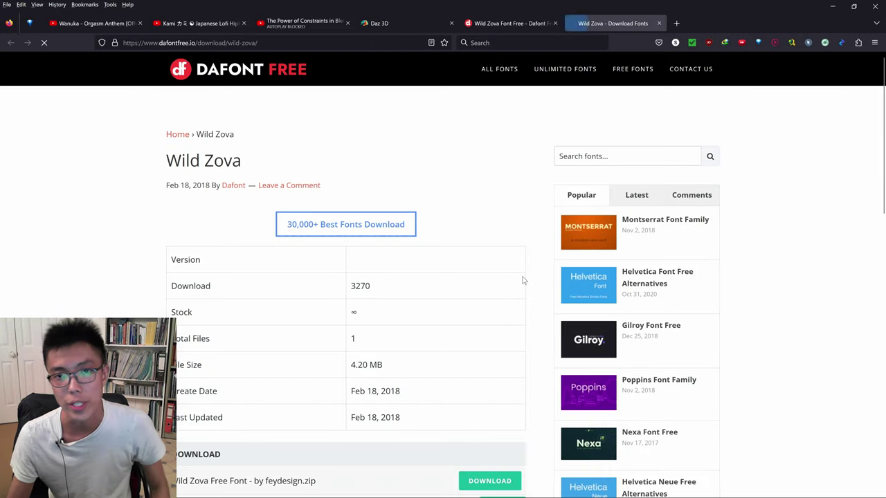
{"action": "scroll", "coordinate": [231, 389], "scroll_direction": "down", "scroll_amount": 2}
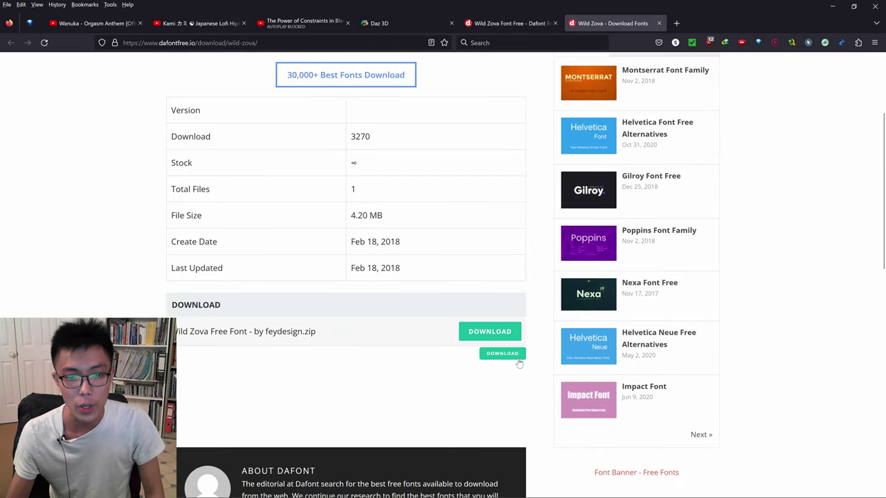
{"action": "left_click", "coordinate": [494, 335]}
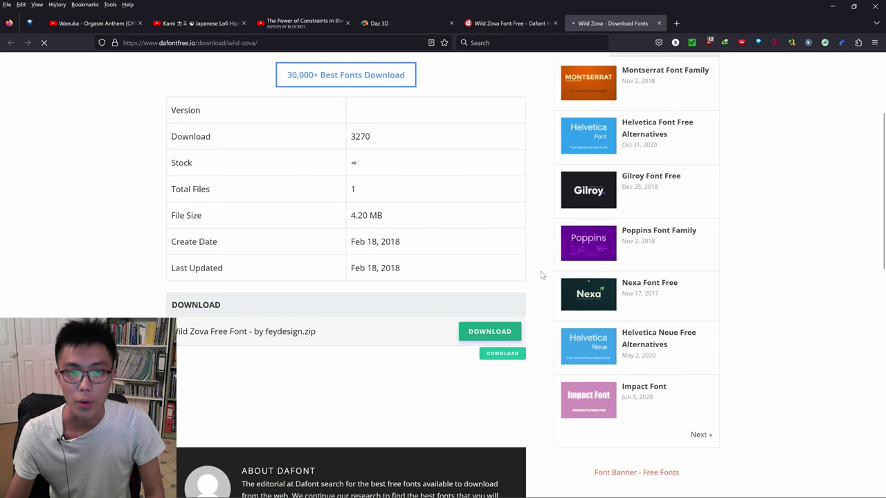
{"action": "left_click", "coordinate": [456, 294]}
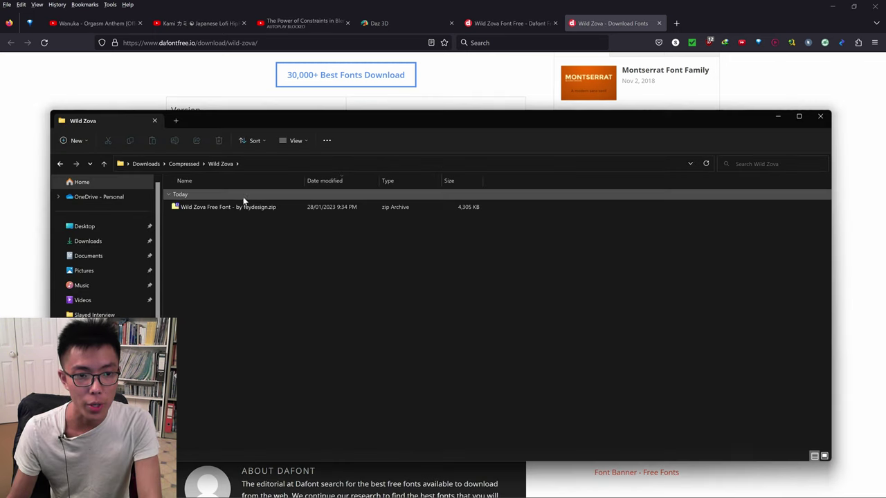
Extract the Wild Zova zip into its suggested folder
{"action": "left_click", "coordinate": [242, 206]}
{"action": "right_click", "coordinate": [242, 207]}
{"action": "left_click", "coordinate": [305, 263]}
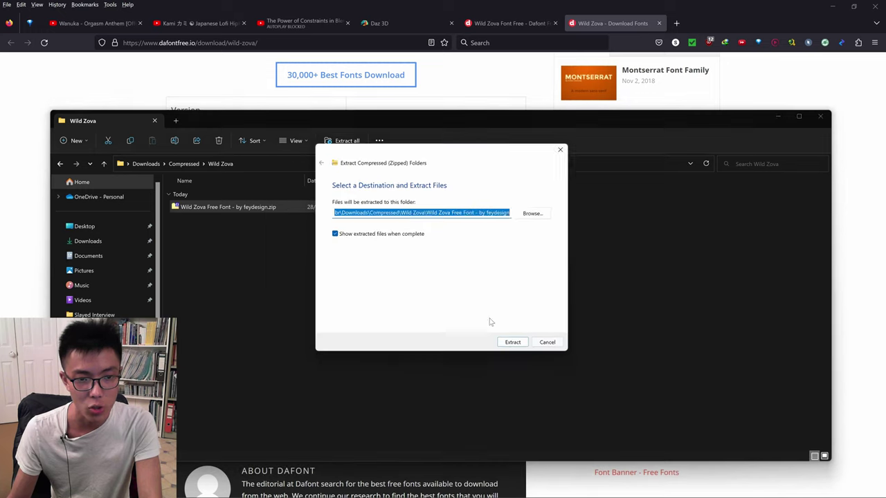
{"action": "left_click", "coordinate": [512, 344]}
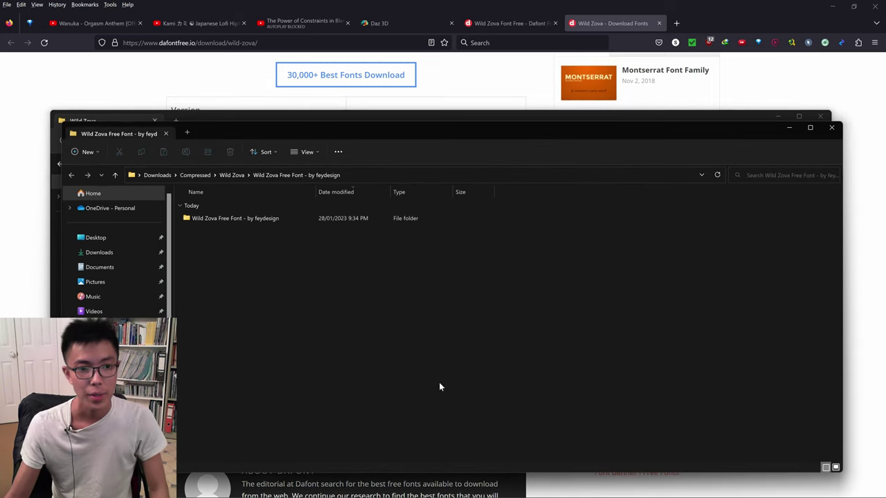
{"action": "left_click", "coordinate": [820, 116]}
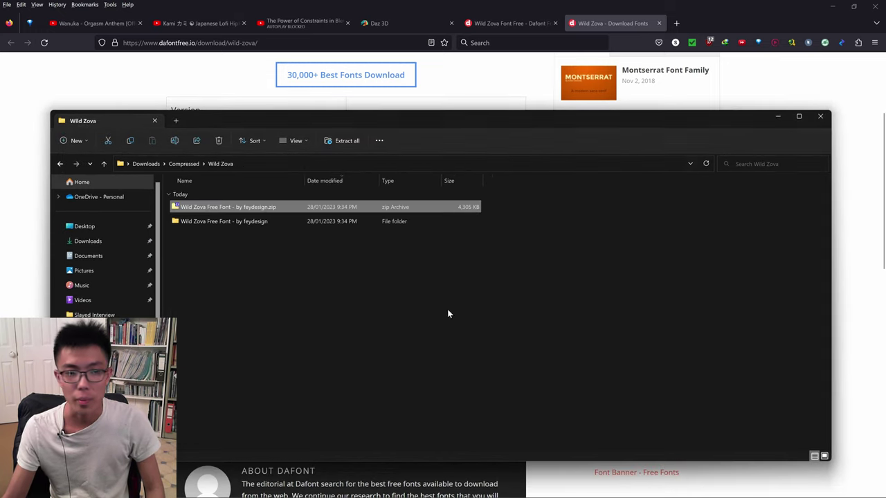
Install Wild Zova Free.otf from the inner font folder, keeping the existing installed copy
{"action": "double_click", "coordinate": [259, 222]}
{"action": "left_click", "coordinate": [264, 211]}
{"action": "double_click", "coordinate": [265, 210]}
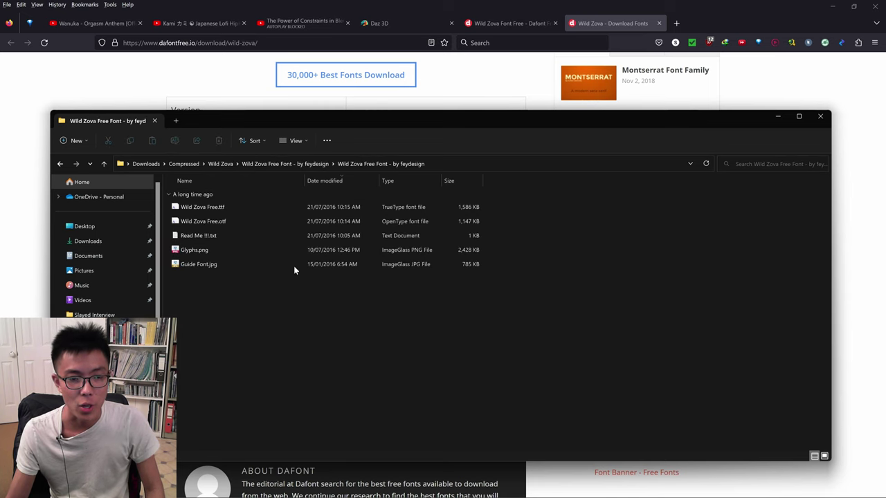
{"action": "double_click", "coordinate": [277, 222]}
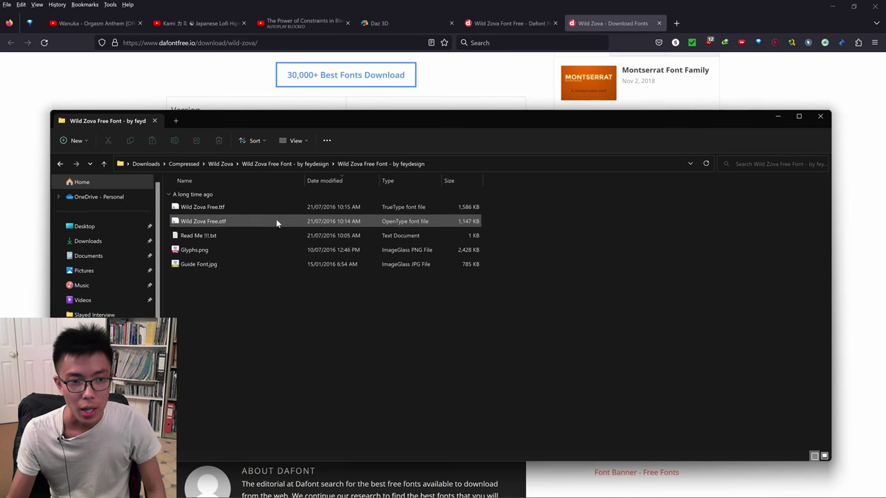
{"action": "left_click", "coordinate": [65, 38]}
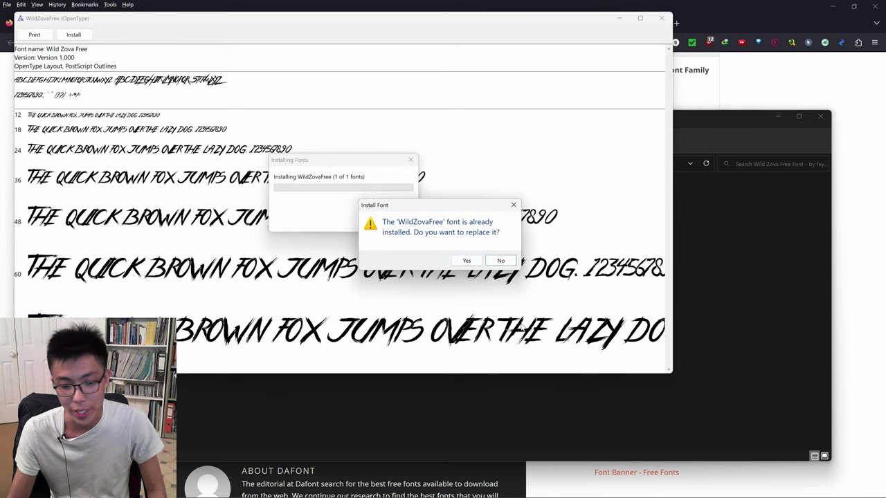
{"action": "left_click", "coordinate": [513, 205]}
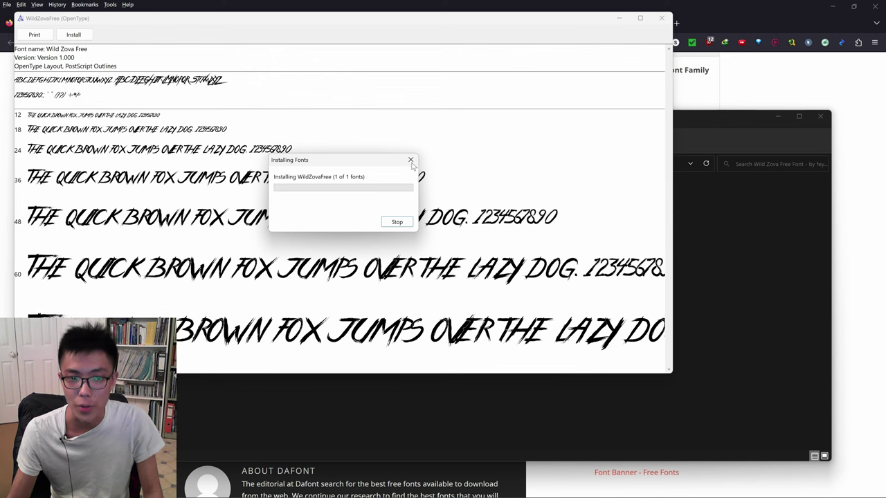
{"action": "left_click", "coordinate": [660, 18]}
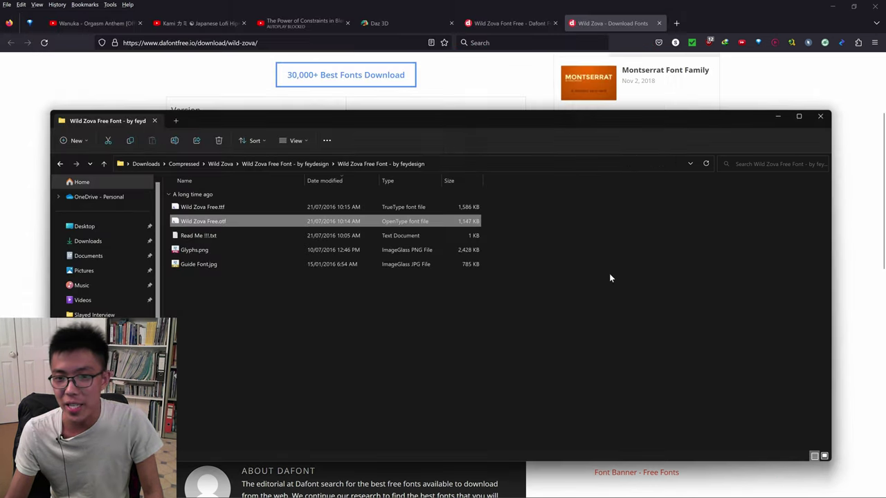
Check the logo document, review the top of the Wild Zova Font Free page, return to Photoshop
{"action": "left_click", "coordinate": [225, 486]}
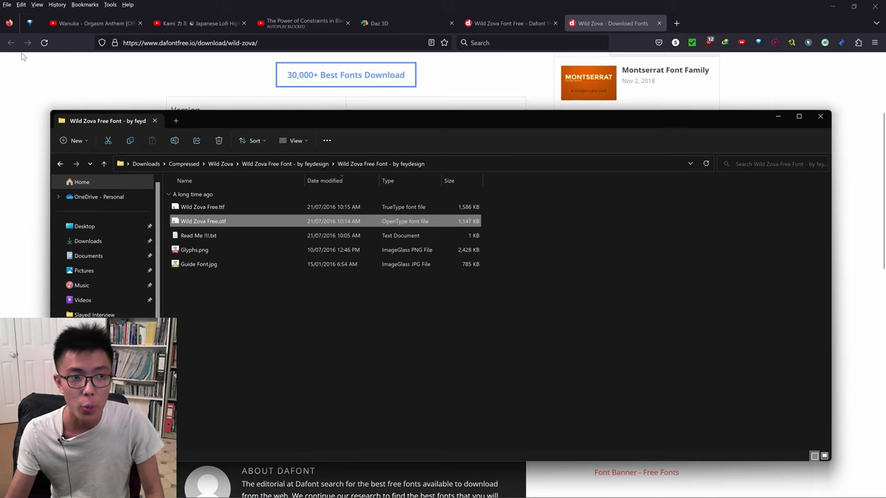
{"action": "left_click", "coordinate": [23, 57]}
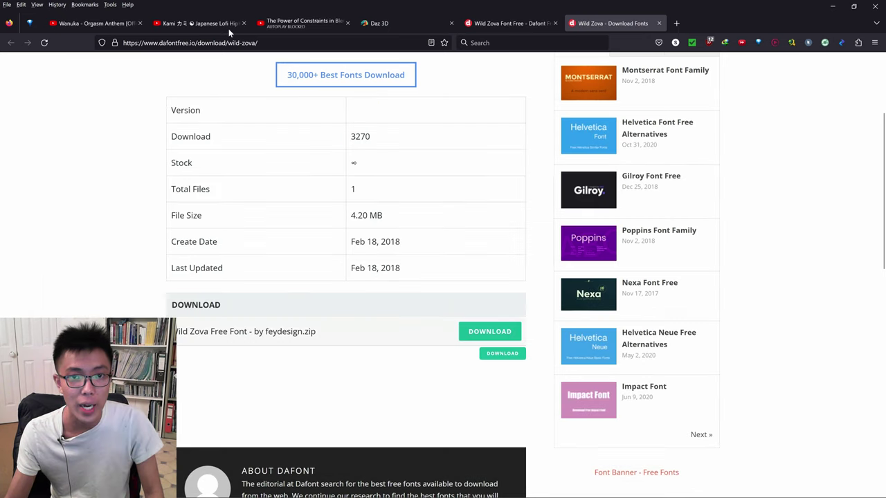
{"action": "left_click", "coordinate": [512, 23]}
{"action": "scroll", "coordinate": [350, 249], "scroll_direction": "up", "scroll_amount": 5}
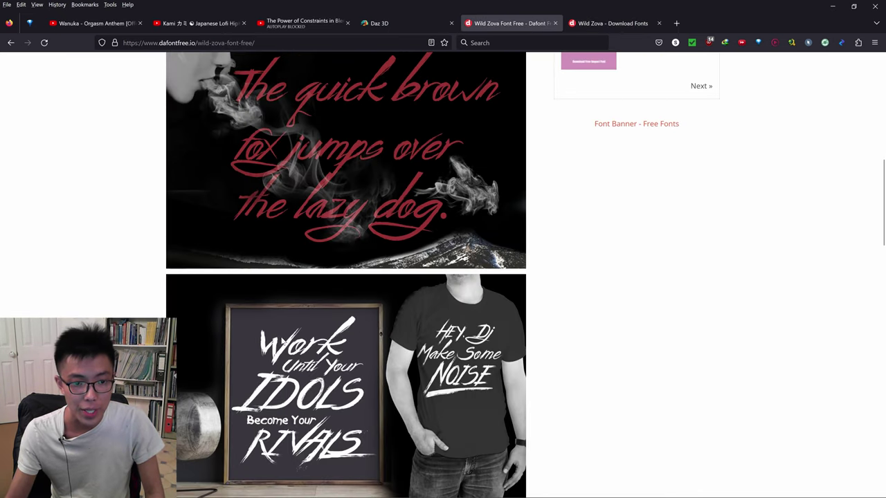
{"action": "scroll", "coordinate": [339, 332], "scroll_direction": "up", "scroll_amount": 2}
{"action": "scroll", "coordinate": [453, 257], "scroll_direction": "up", "scroll_amount": 5}
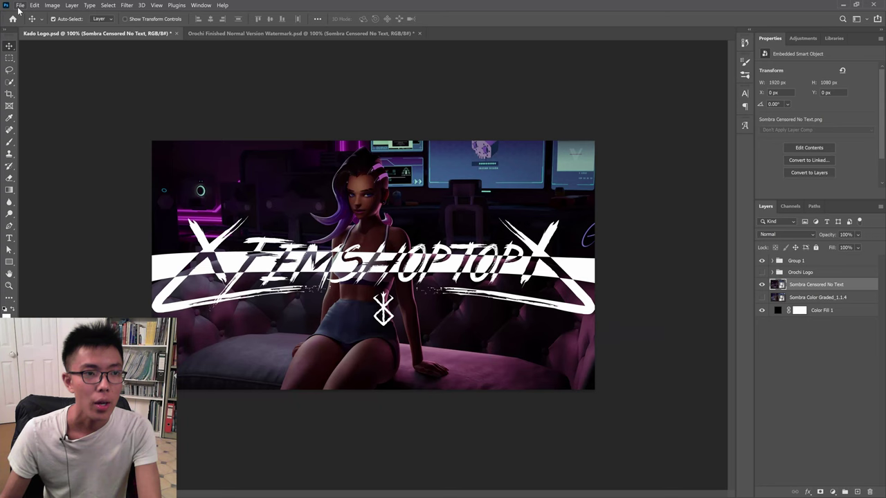
{"action": "left_click", "coordinate": [20, 5]}
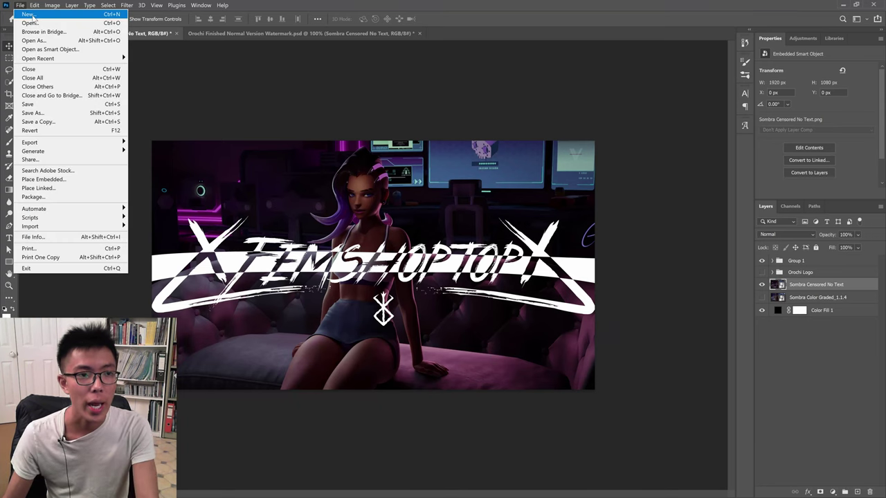
Create a new 1920×1080 document and add a black 000000 Solid Color fill layer
{"action": "left_click", "coordinate": [28, 14]}
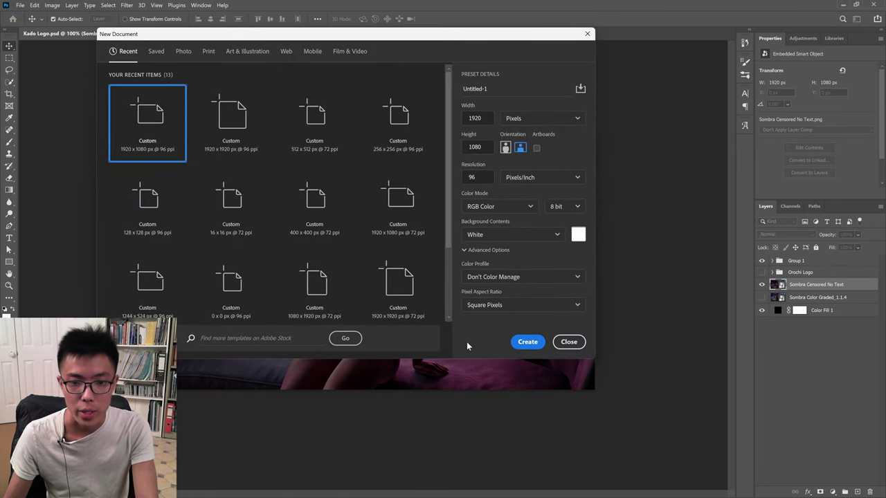
{"action": "left_click", "coordinate": [528, 342]}
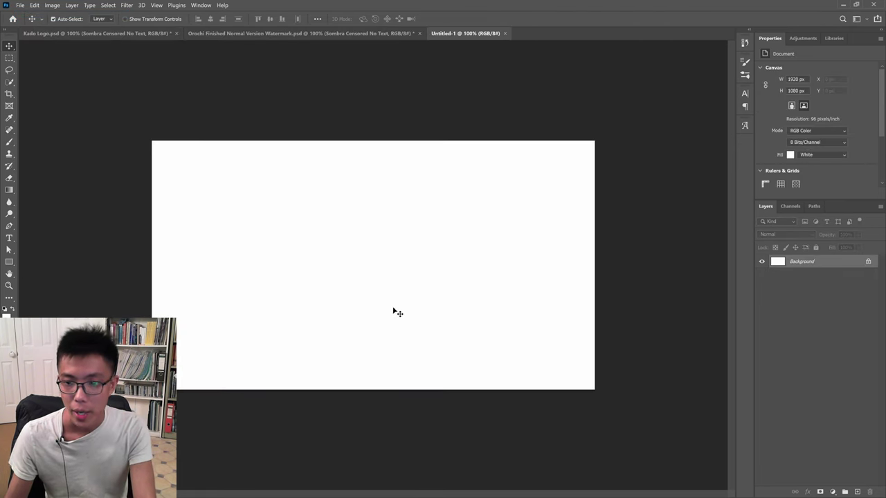
{"action": "left_click", "coordinate": [834, 492]}
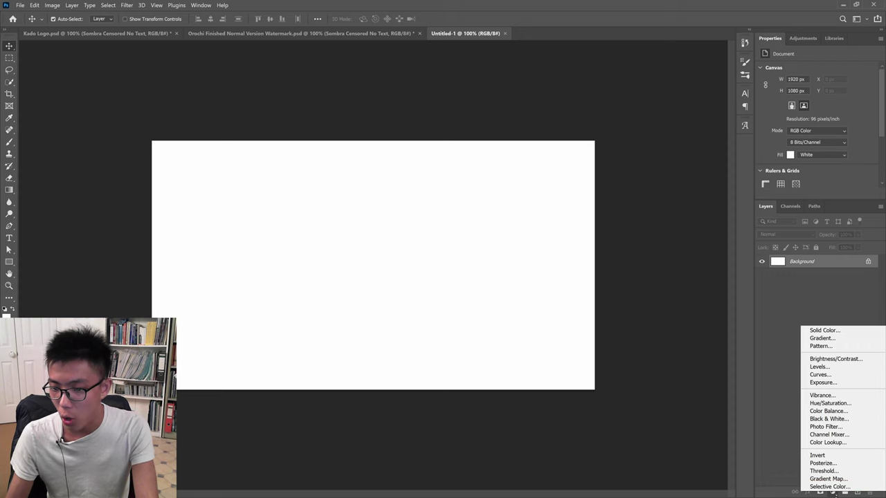
{"action": "left_click", "coordinate": [824, 330]}
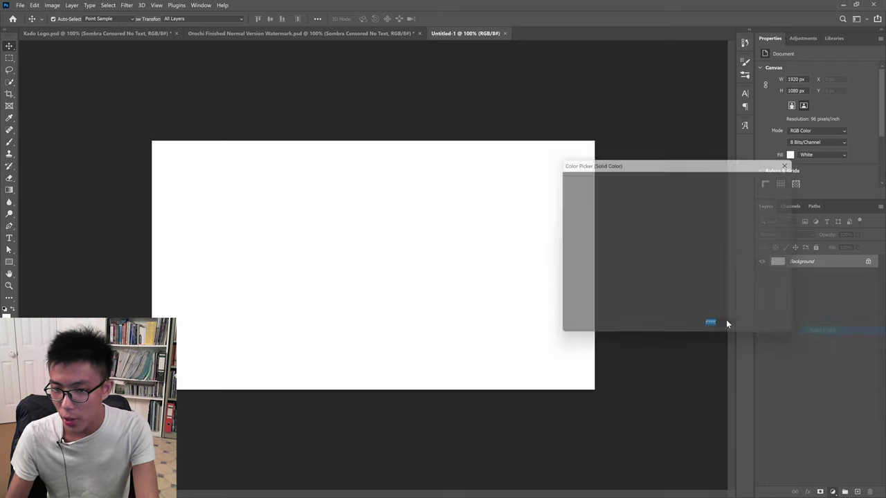
{"action": "type", "text": "000000"}
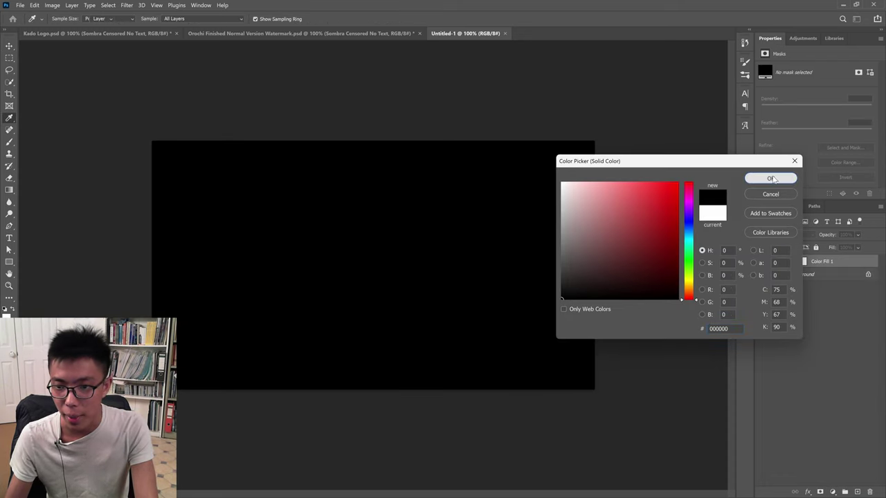
{"action": "left_click", "coordinate": [772, 179]}
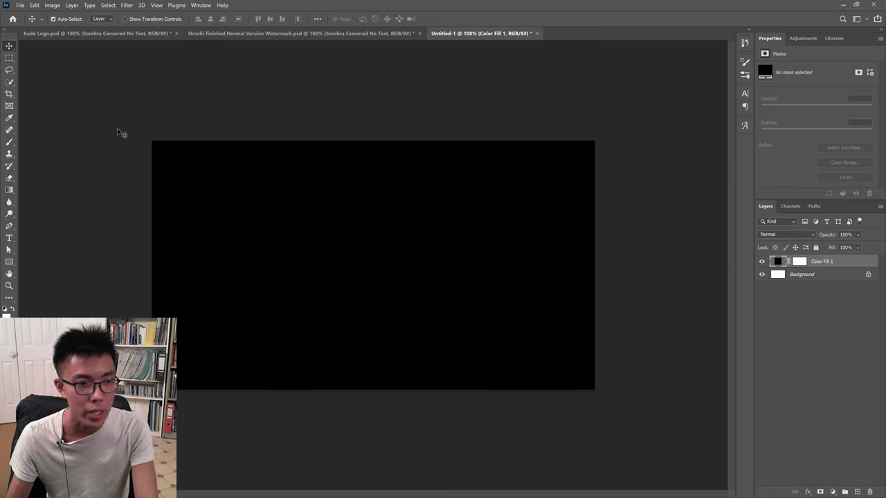
Start a text layer set to Wild Zova Free Regular at 259 pt
{"action": "key", "text": "t"}
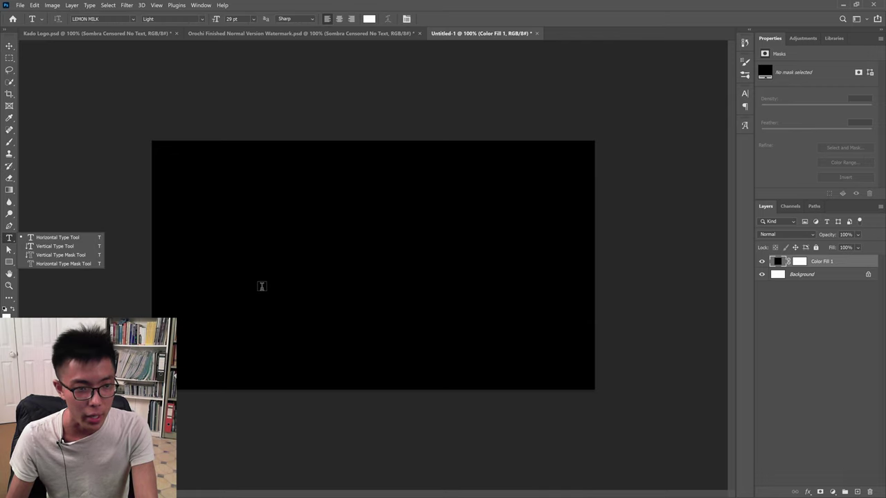
{"action": "left_click", "coordinate": [203, 262]}
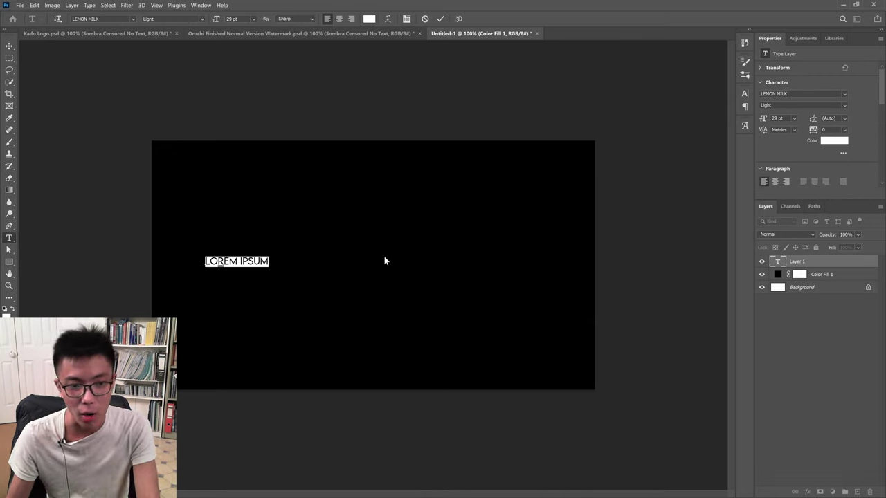
{"action": "left_click", "coordinate": [121, 19]}
{"action": "type", "text": "wi"}
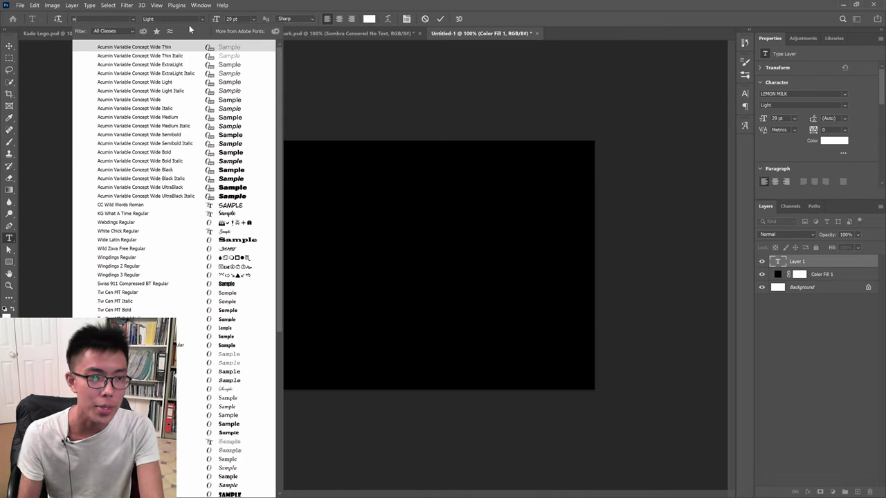
{"action": "key", "text": "Down"}
{"action": "key", "text": "Down"}
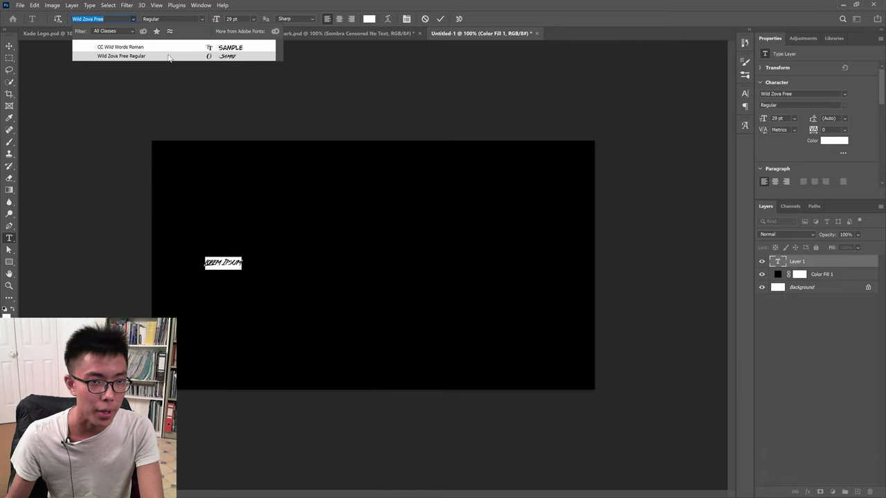
{"action": "left_click", "coordinate": [164, 55]}
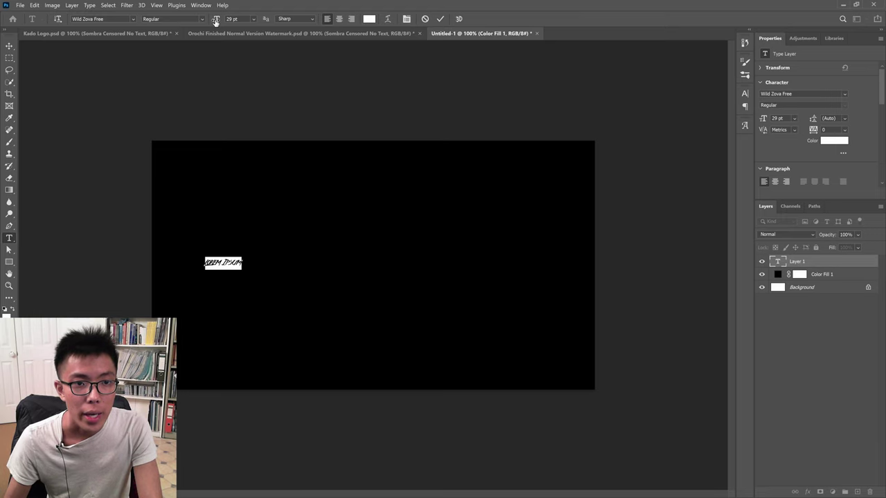
{"action": "left_click_drag", "start_coordinate": [216, 21], "coordinate": [321, 56]}
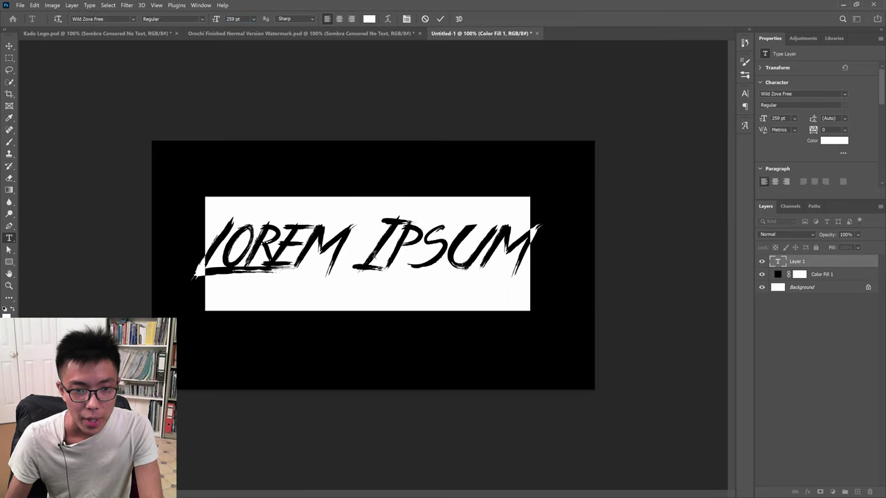
Type FEMSHOPTOP, commit it, and centre it on the canvas
{"action": "type", "text": "FEMSH"}
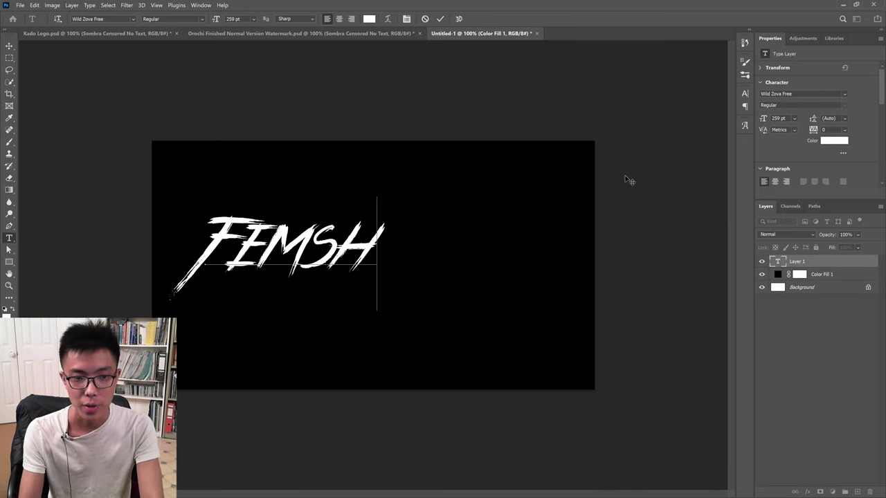
{"action": "type", "text": "OPT"}
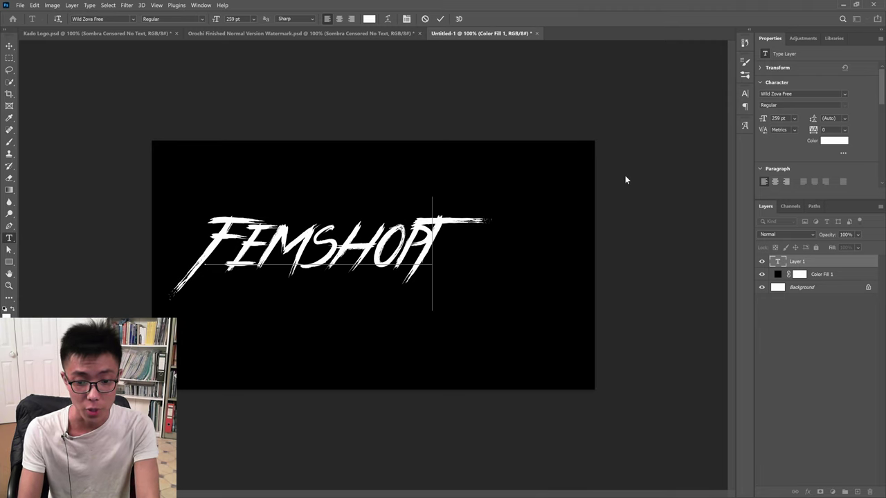
{"action": "key", "text": "BackSpace"}
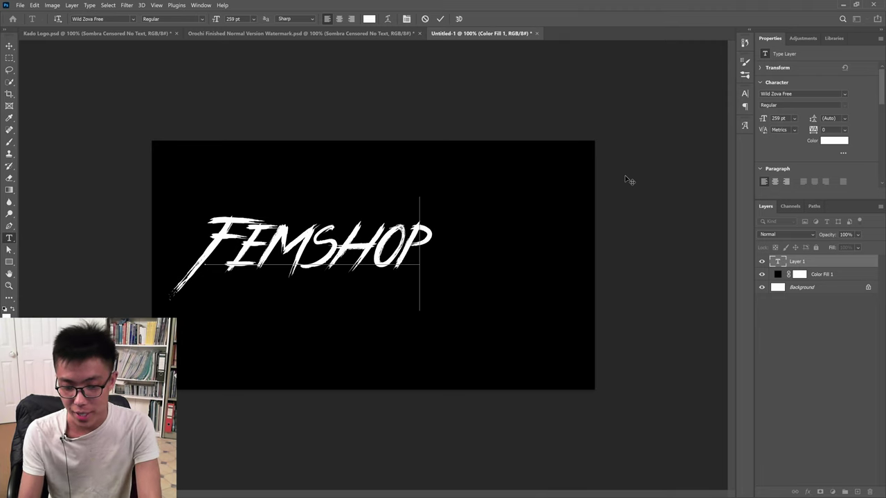
{"action": "type", "text": "TOp"}
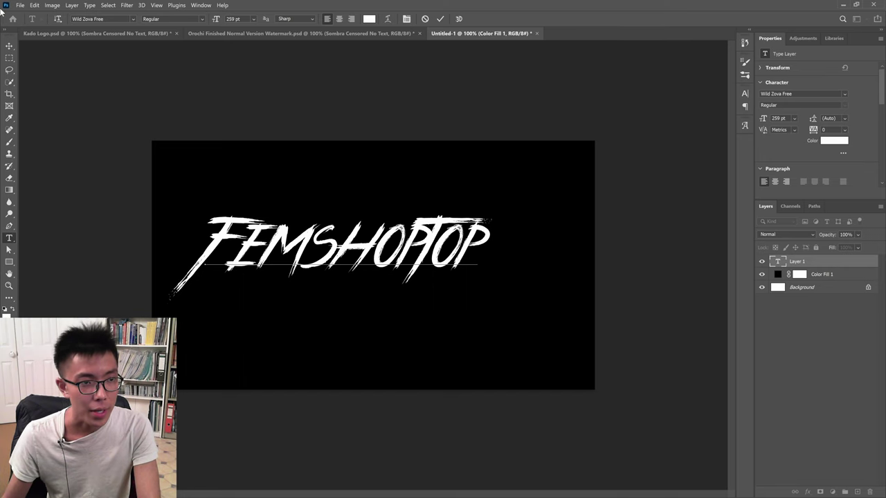
{"action": "left_click", "coordinate": [9, 46]}
{"action": "left_click_drag", "start_coordinate": [383, 261], "coordinate": [435, 278]}
Discard a stray empty text layer and open the Glyphs panel
{"action": "left_click", "coordinate": [9, 238]}
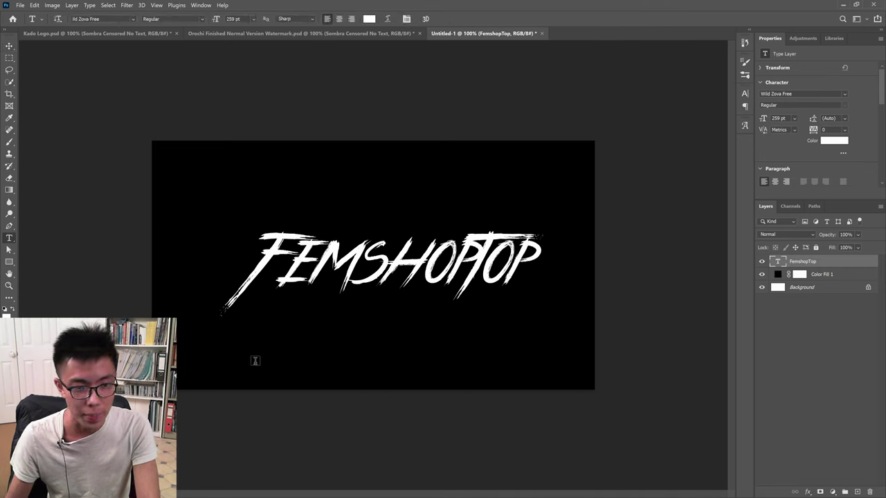
{"action": "left_click", "coordinate": [239, 350]}
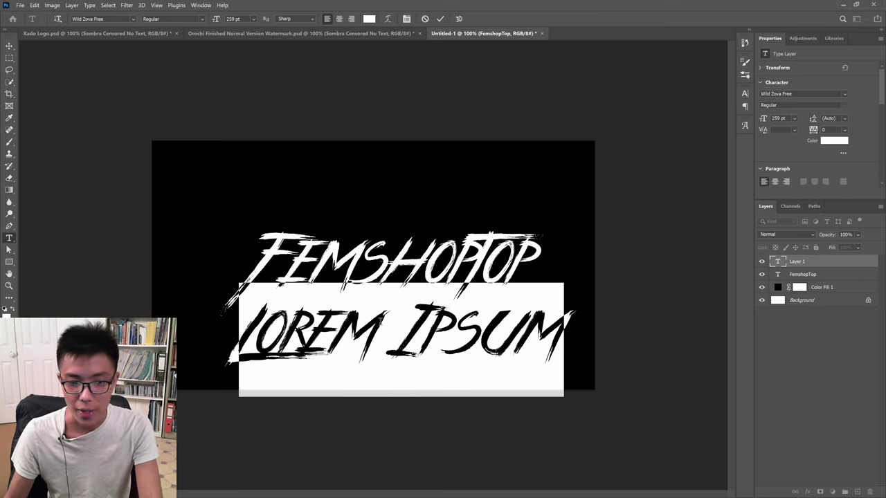
{"action": "key", "text": "BackSpace"}
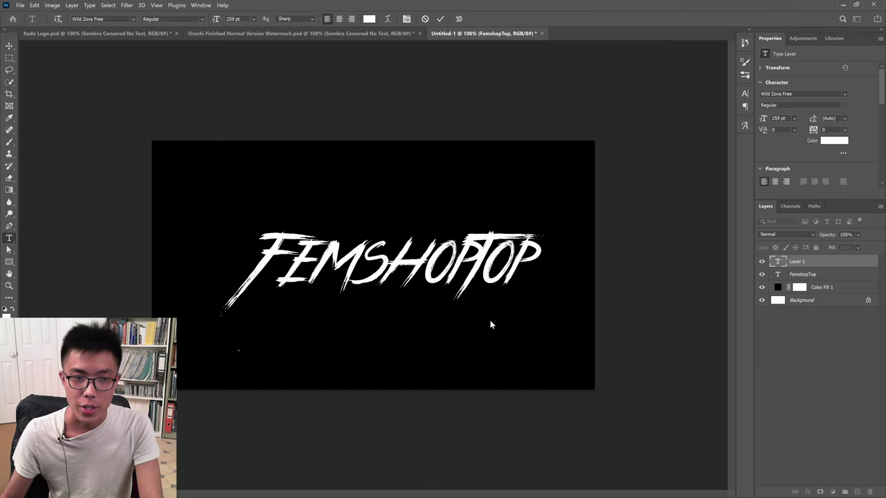
{"action": "key", "text": "Escape"}
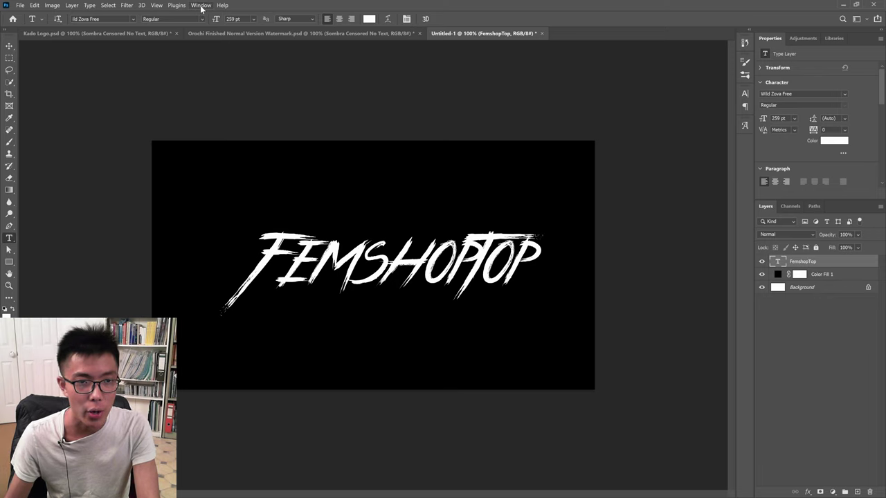
{"action": "left_click", "coordinate": [200, 5]}
{"action": "left_click", "coordinate": [244, 143]}
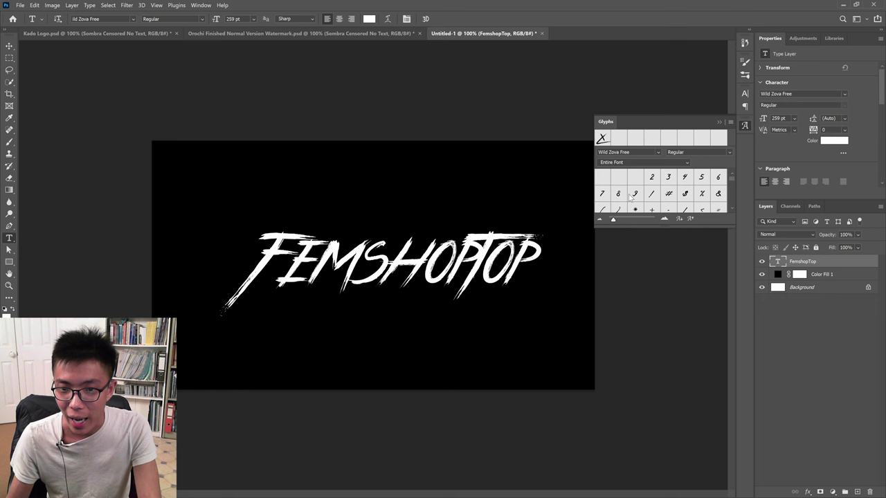
Glance at the Kado Logo document for reference, then return to Untitled-1
{"action": "scroll", "coordinate": [631, 197], "scroll_direction": "down", "scroll_amount": 1}
{"action": "left_click", "coordinate": [119, 34]}
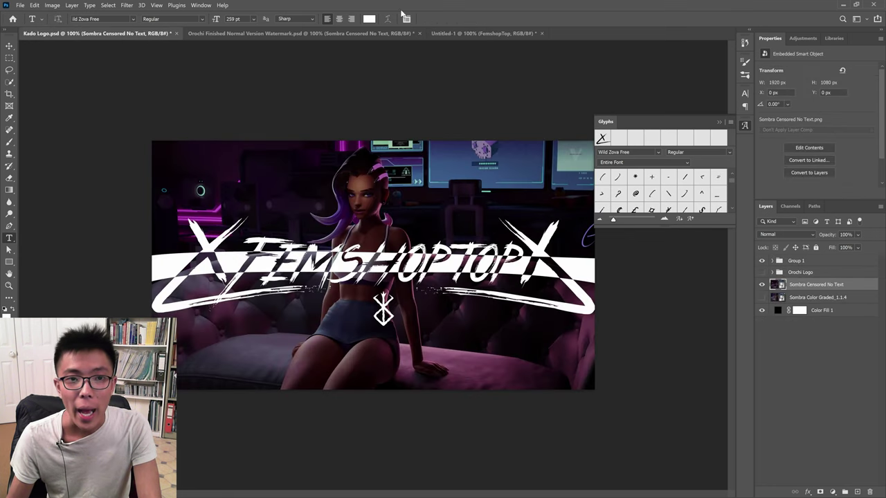
{"action": "left_click", "coordinate": [458, 34]}
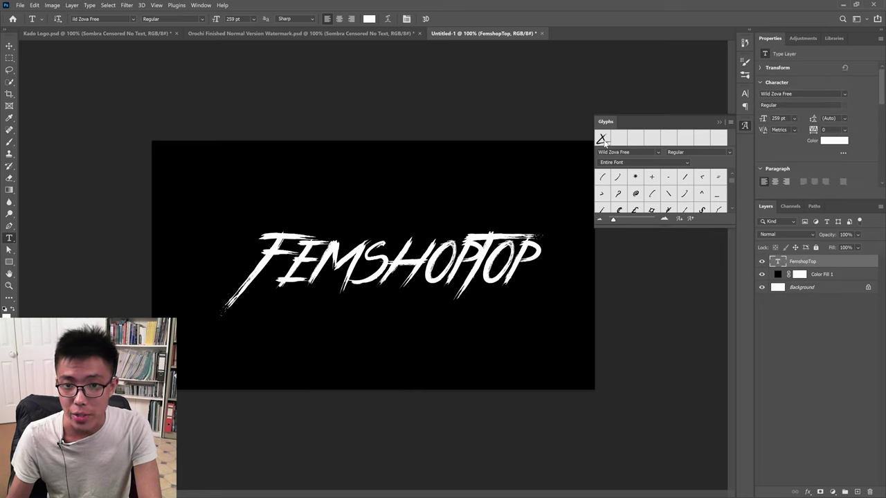
Insert a large Wild Zova Free X glyph as a new text layer and commit it
{"action": "scroll", "coordinate": [661, 193], "scroll_direction": "down", "scroll_amount": 2}
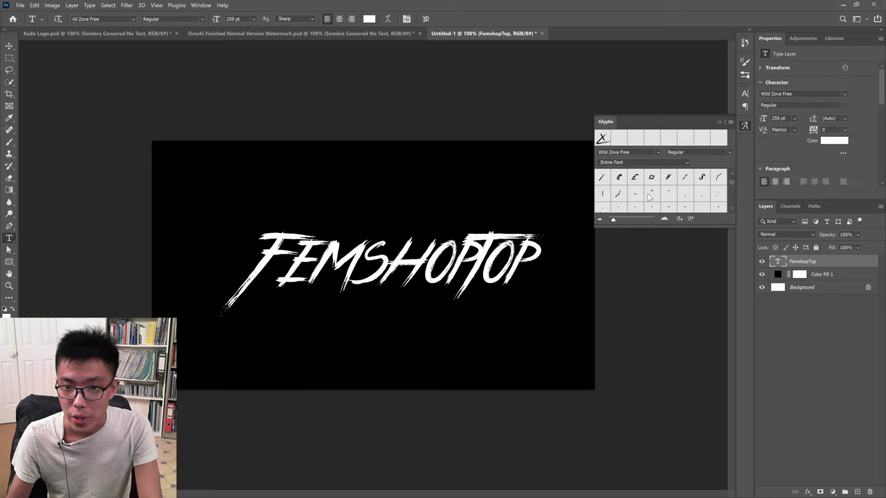
{"action": "scroll", "coordinate": [649, 197], "scroll_direction": "down", "scroll_amount": 3}
{"action": "scroll", "coordinate": [649, 198], "scroll_direction": "down", "scroll_amount": 3}
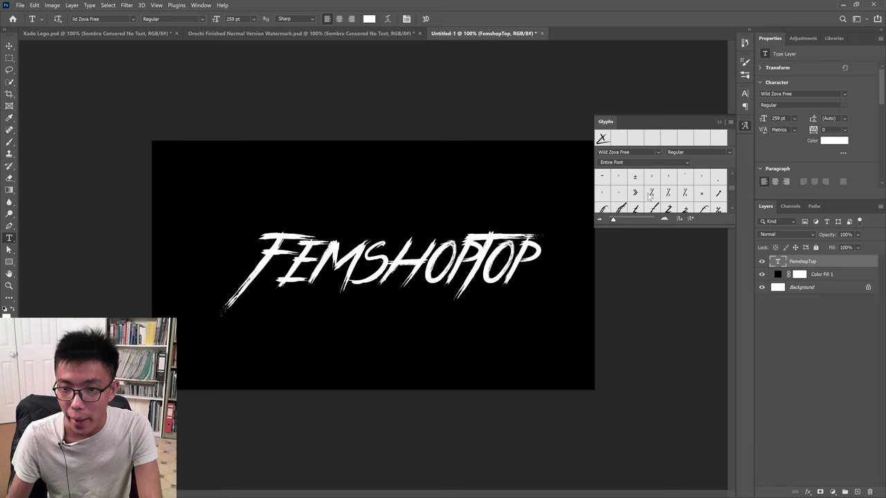
{"action": "scroll", "coordinate": [656, 197], "scroll_direction": "down", "scroll_amount": 3}
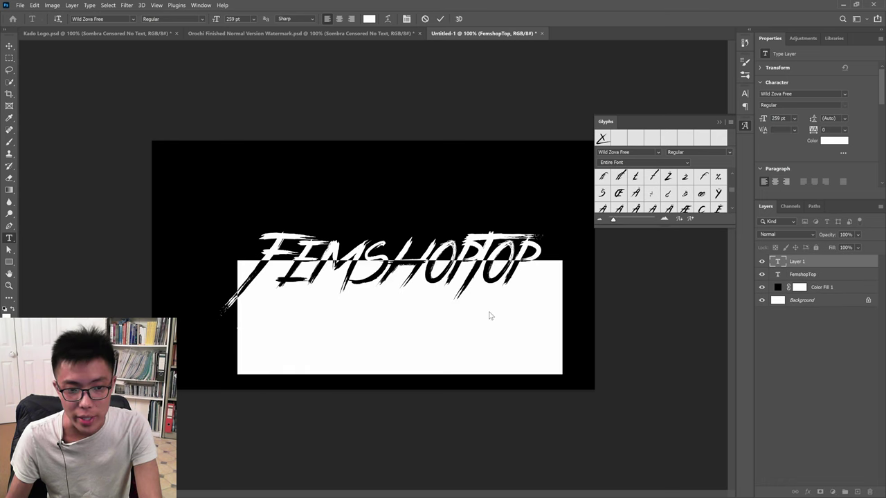
{"action": "left_click", "coordinate": [238, 328]}
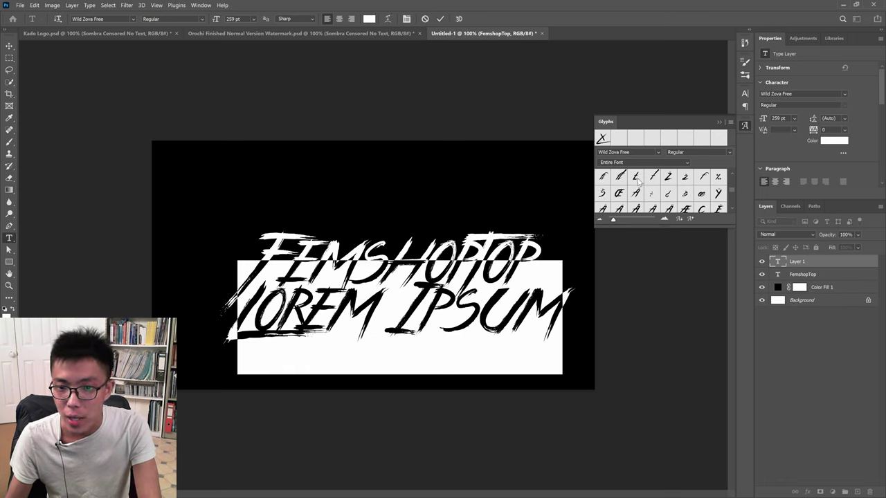
{"action": "scroll", "coordinate": [639, 184], "scroll_direction": "down", "scroll_amount": 3}
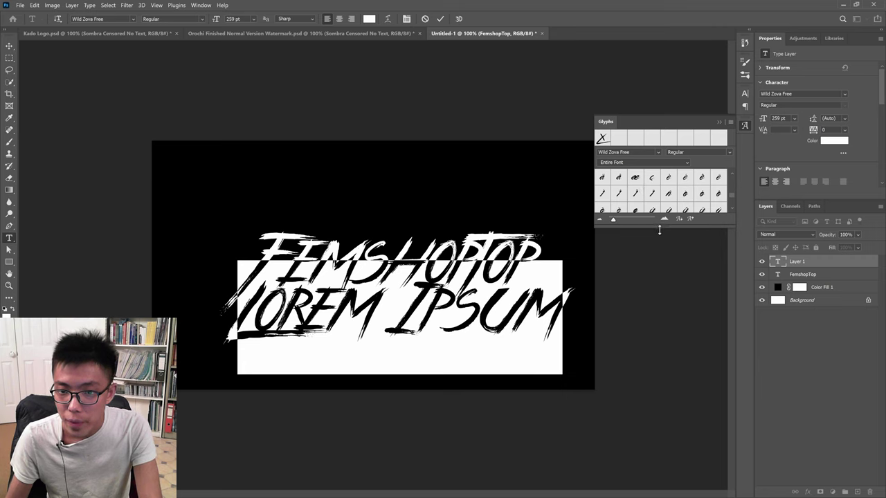
{"action": "left_click_drag", "start_coordinate": [659, 230], "coordinate": [647, 336]}
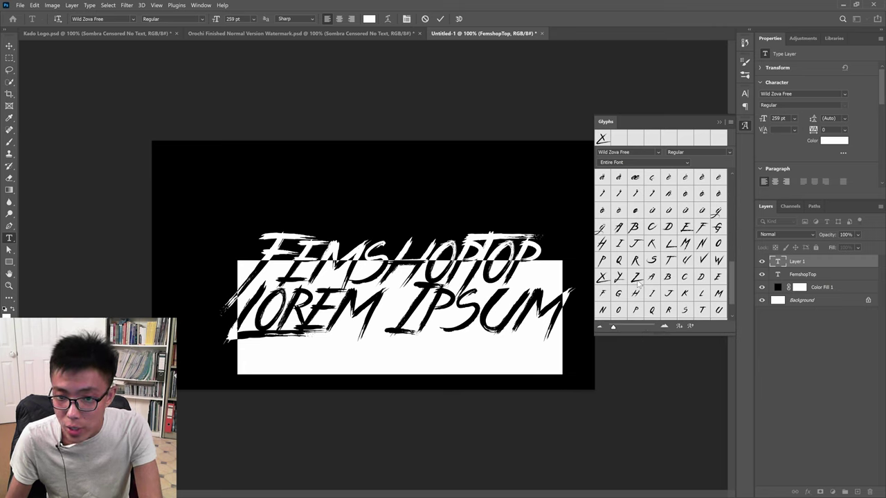
{"action": "double_click", "coordinate": [602, 276]}
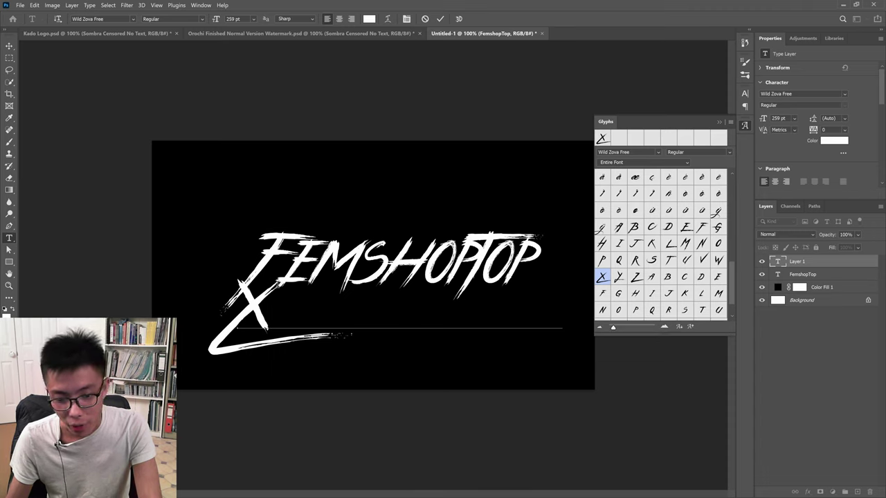
{"action": "left_click", "coordinate": [9, 46]}
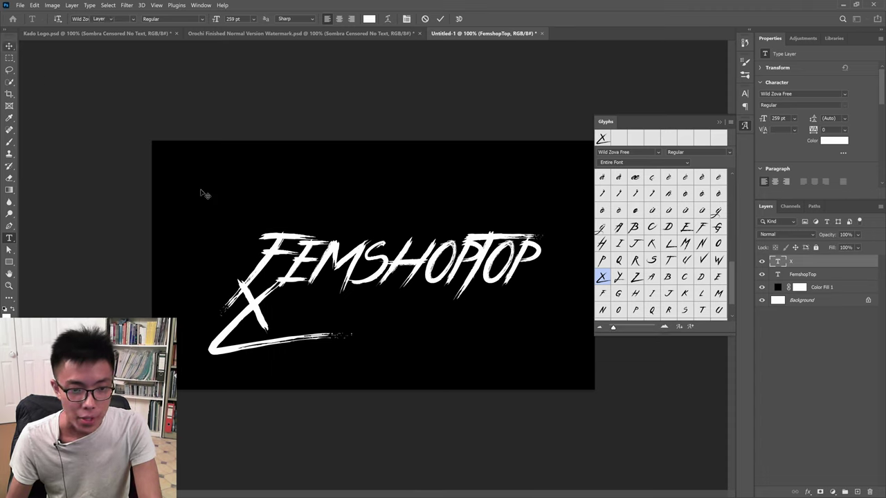
Place the X just left of FemshopTop, shift the word slightly left, and close Glyphs
{"action": "left_click_drag", "start_coordinate": [255, 305], "coordinate": [210, 274]}
{"action": "left_click_drag", "start_coordinate": [203, 273], "coordinate": [203, 273]}
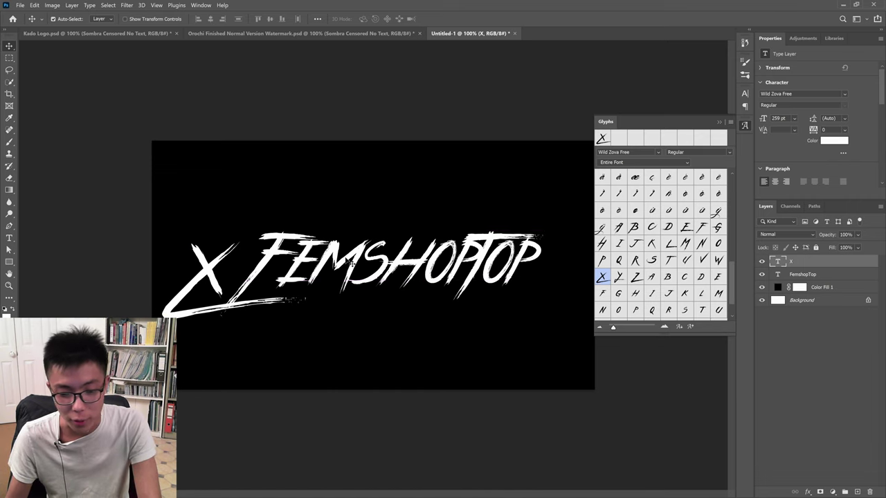
{"action": "left_click_drag", "start_coordinate": [427, 275], "coordinate": [476, 362]}
{"action": "left_click", "coordinate": [307, 323]}
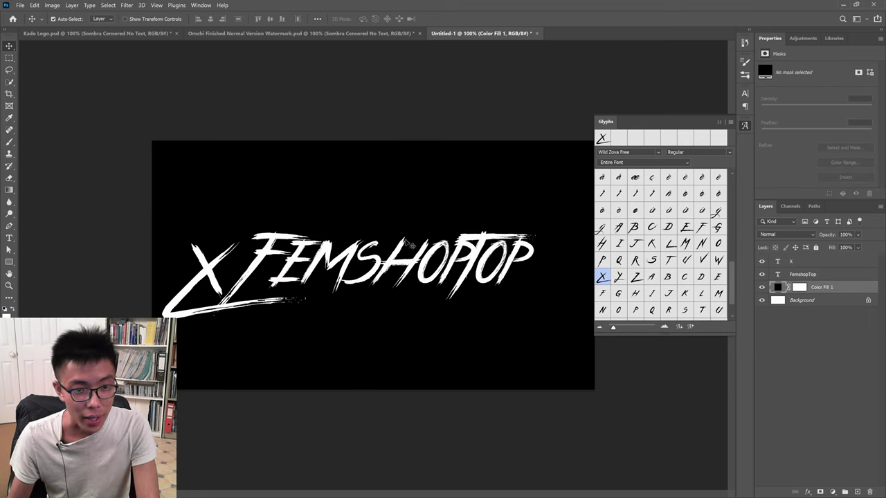
{"action": "left_click", "coordinate": [779, 262]}
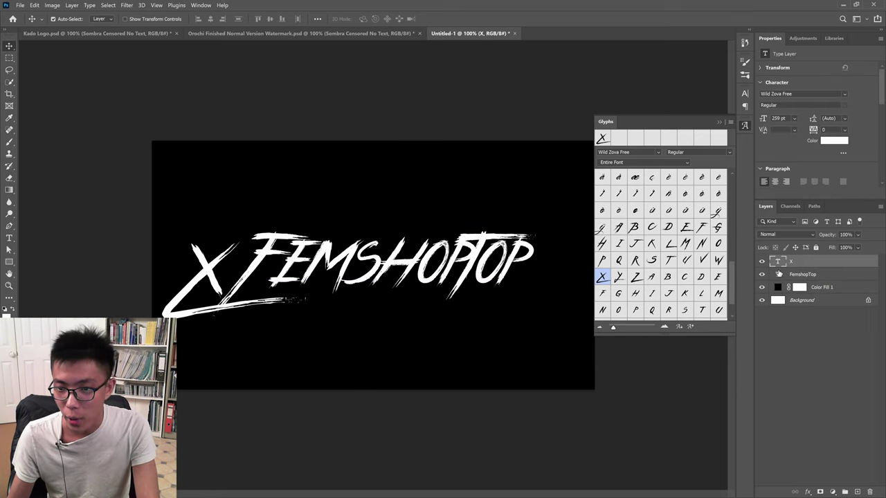
{"action": "left_click", "coordinate": [720, 121]}
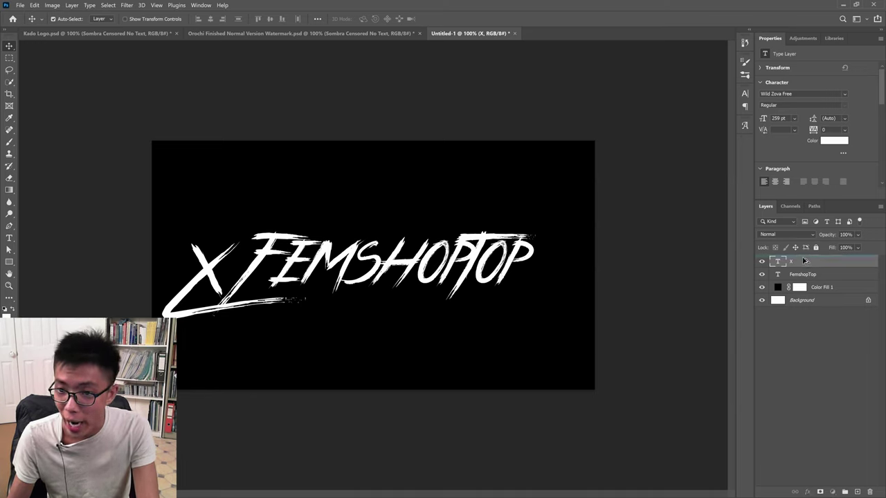
Duplicate the X layer and drag the copy under TOP
{"action": "key", "text": "ctrl+j"}
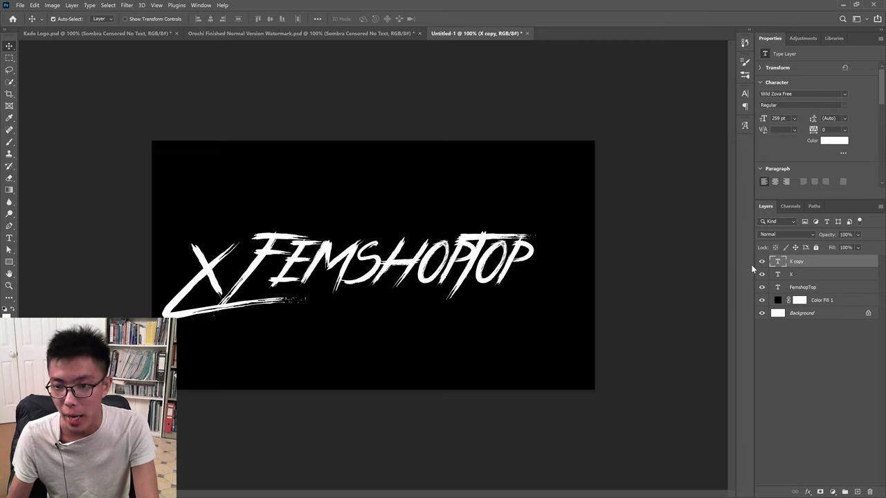
{"action": "left_click_drag", "start_coordinate": [213, 270], "coordinate": [344, 266]}
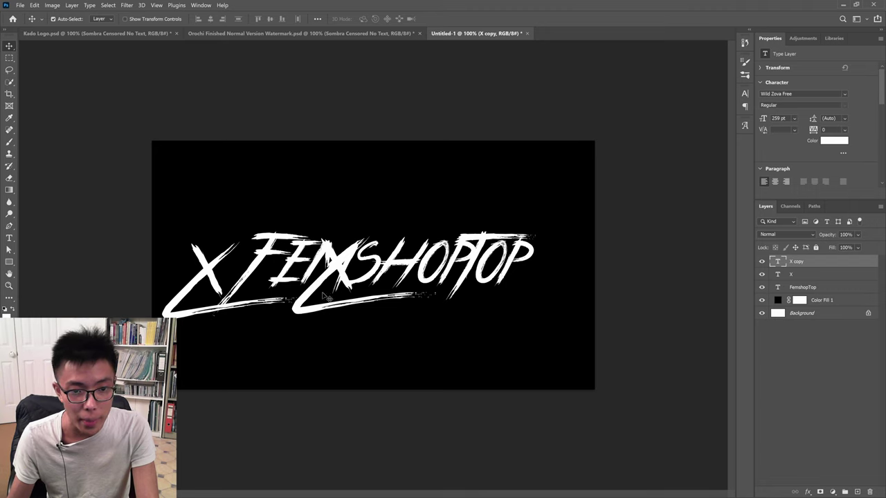
{"action": "left_click_drag", "start_coordinate": [324, 296], "coordinate": [445, 315]}
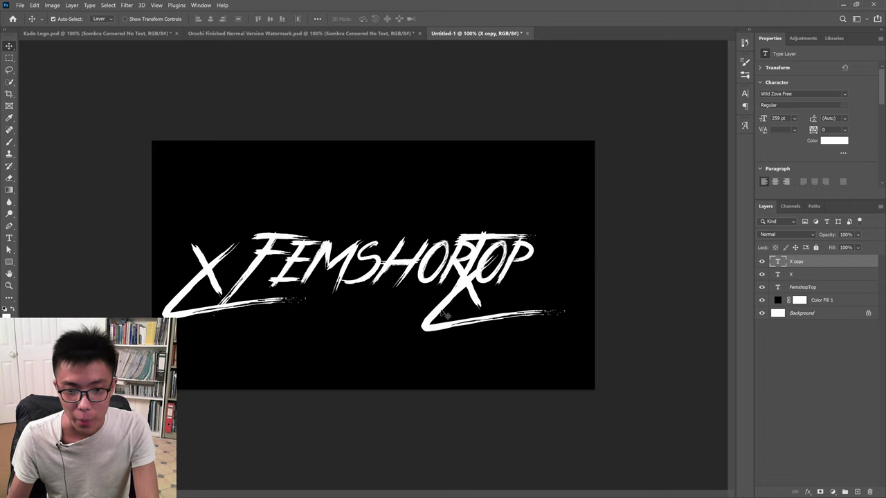
{"action": "right_click", "coordinate": [445, 315]}
{"action": "left_click", "coordinate": [454, 317]}
Flip the X copy horizontally and move it to the end of FemshopTop
{"action": "key", "text": "ctrl+t"}
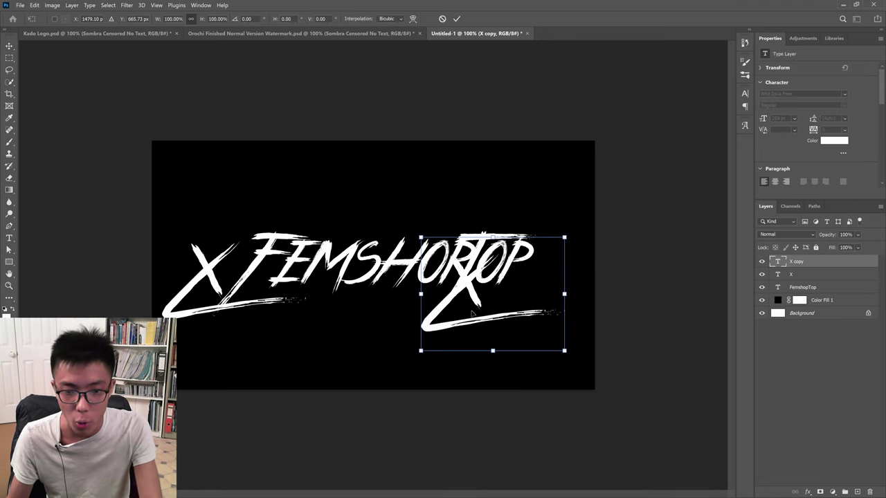
{"action": "right_click", "coordinate": [468, 312]}
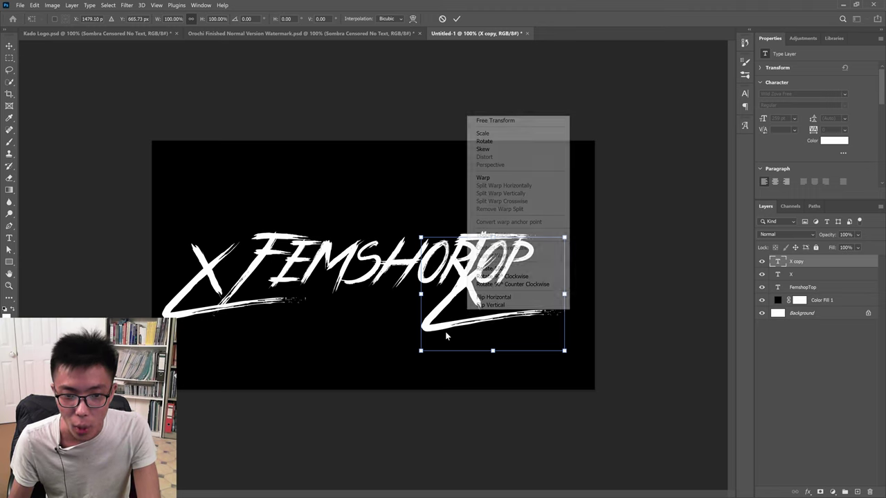
{"action": "left_click", "coordinate": [492, 297]}
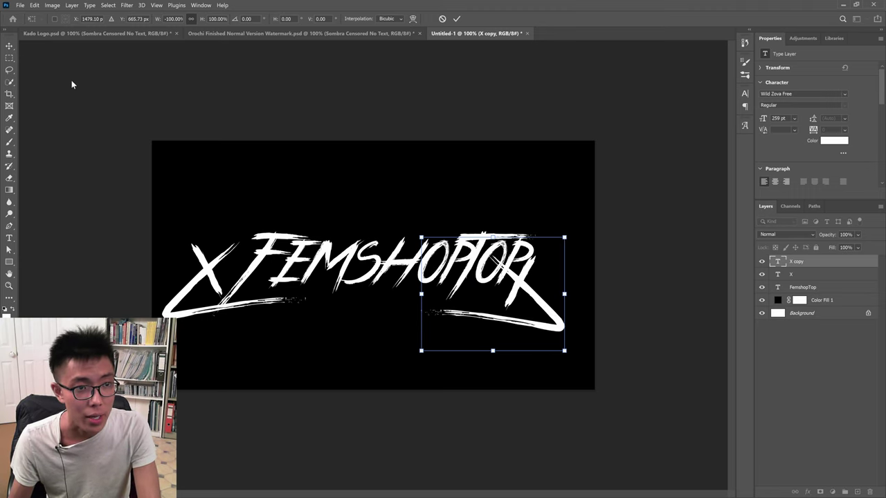
{"action": "left_click", "coordinate": [10, 46]}
{"action": "left_click_drag", "start_coordinate": [543, 321], "coordinate": [573, 306]}
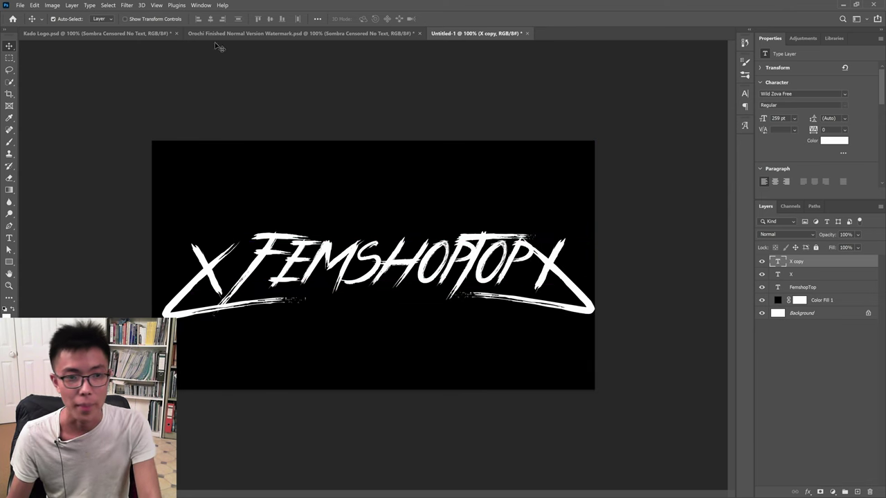
After checking Kado Logo, nudge the right X further right and adjust the left X
{"action": "left_click", "coordinate": [45, 33]}
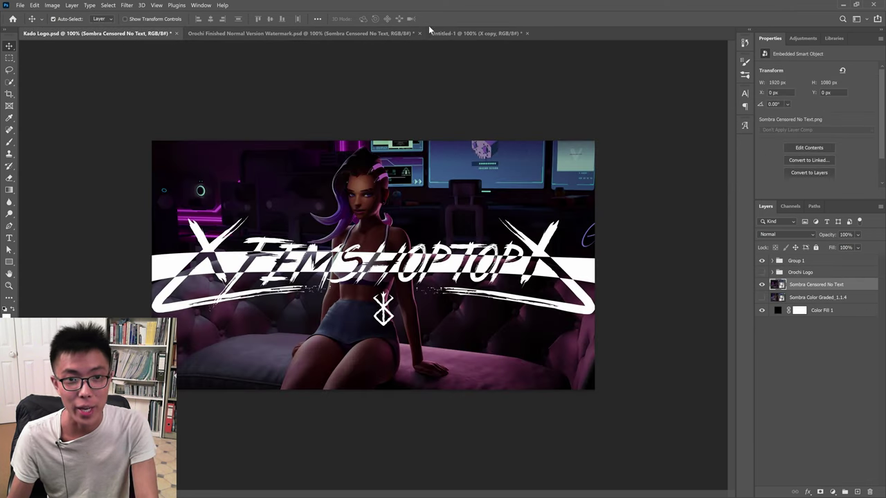
{"action": "left_click", "coordinate": [448, 35]}
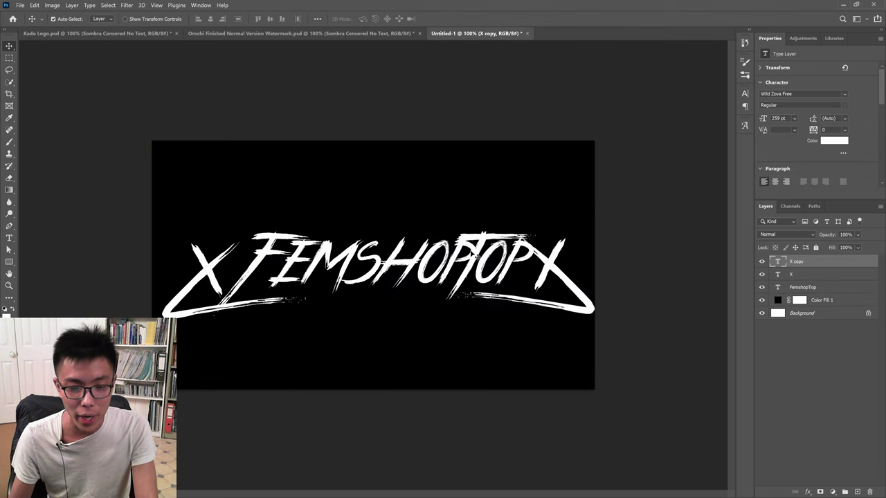
{"action": "left_click", "coordinate": [448, 266]}
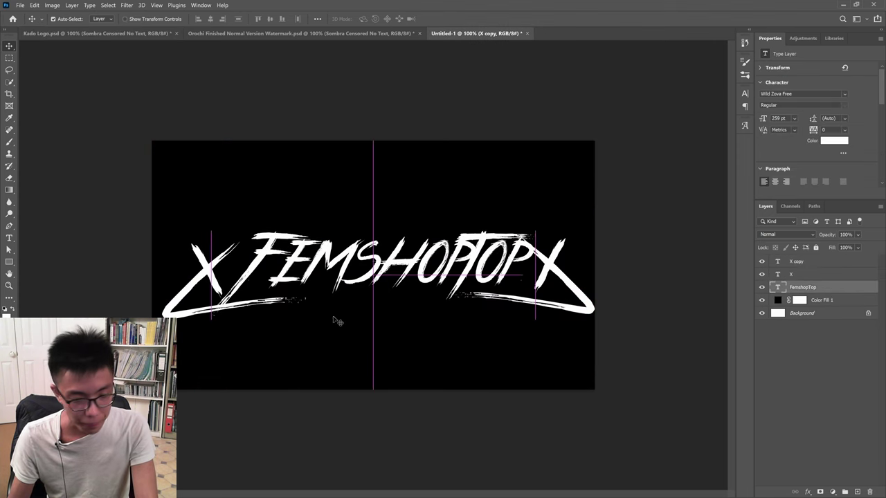
{"action": "mouse_move", "coordinate": [510, 314]}
{"action": "left_mouse_down"}
{"action": "mouse_move", "coordinate": [539, 280]}
{"action": "mouse_move", "coordinate": [519, 336]}
{"action": "mouse_move", "coordinate": [553, 291]}
{"action": "mouse_move", "coordinate": [527, 313]}
{"action": "left_mouse_up"}
{"action": "left_click_drag", "start_coordinate": [226, 273], "coordinate": [232, 248]}
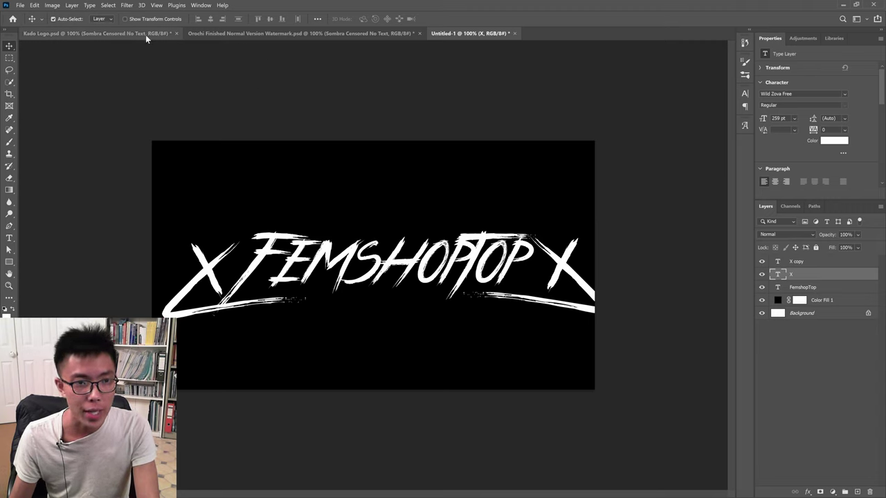
Look at the Orochi watermark document, then return to Untitled-1
{"action": "left_click", "coordinate": [218, 34]}
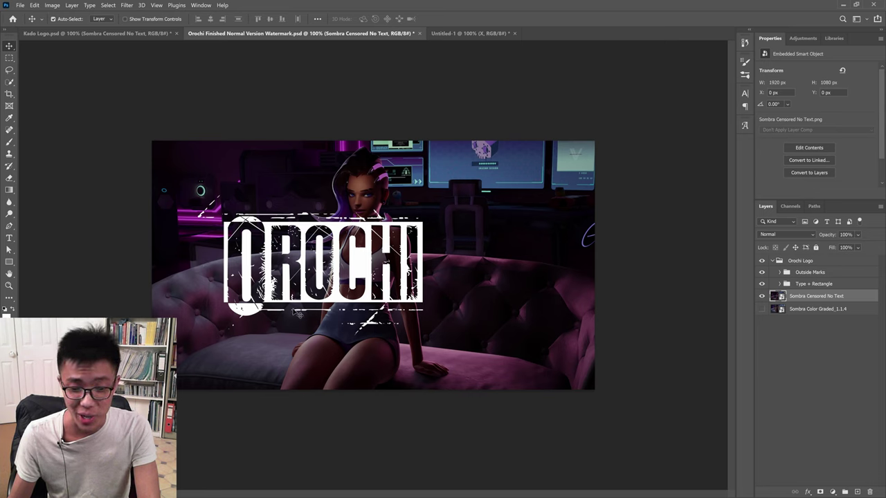
{"action": "left_click", "coordinate": [470, 34]}
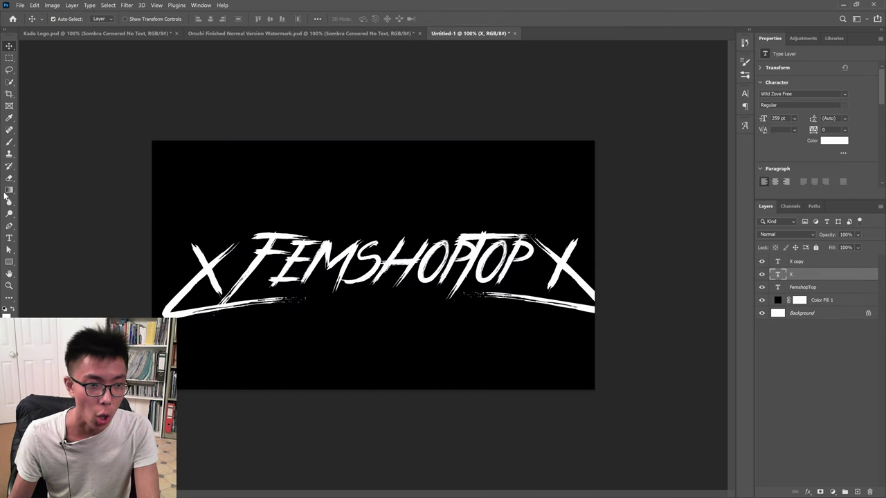
{"action": "left_click", "coordinate": [9, 227]}
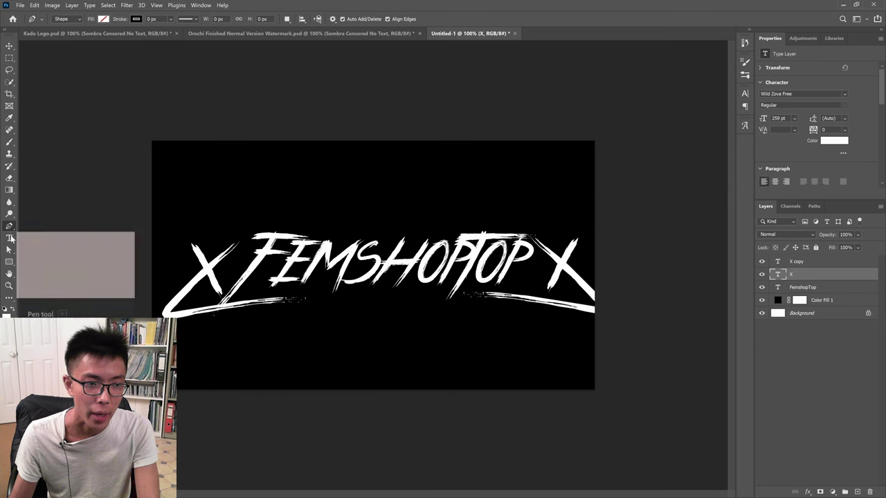
Shrink FemshopTop from 259 pt to 213 pt and shift it right between the two X marks
{"action": "key", "text": "v"}
{"action": "left_click", "coordinate": [392, 280]}
{"action": "double_click", "coordinate": [392, 280]}
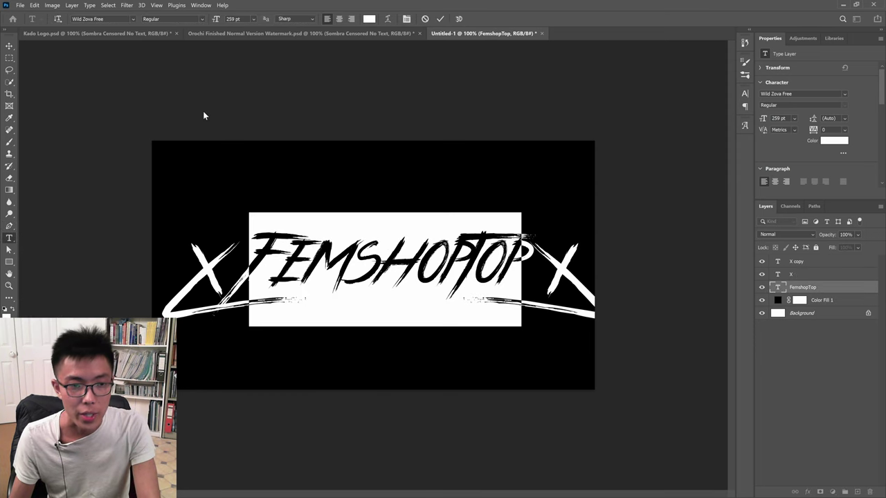
{"action": "left_click_drag", "start_coordinate": [214, 22], "coordinate": [195, 30]}
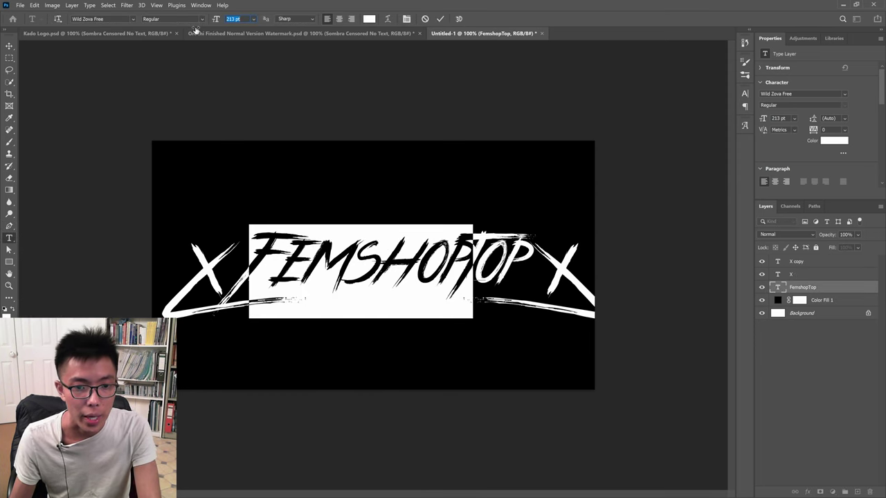
{"action": "left_click", "coordinate": [10, 45]}
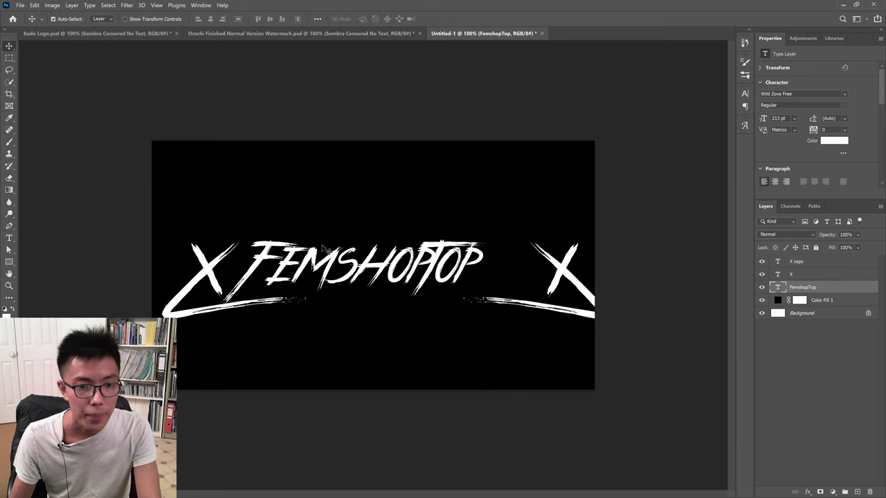
{"action": "left_click_drag", "start_coordinate": [320, 243], "coordinate": [367, 239]}
Fine-tune FemshopTop's font size again and pull the left X in against its first letter
{"action": "left_click", "coordinate": [9, 237]}
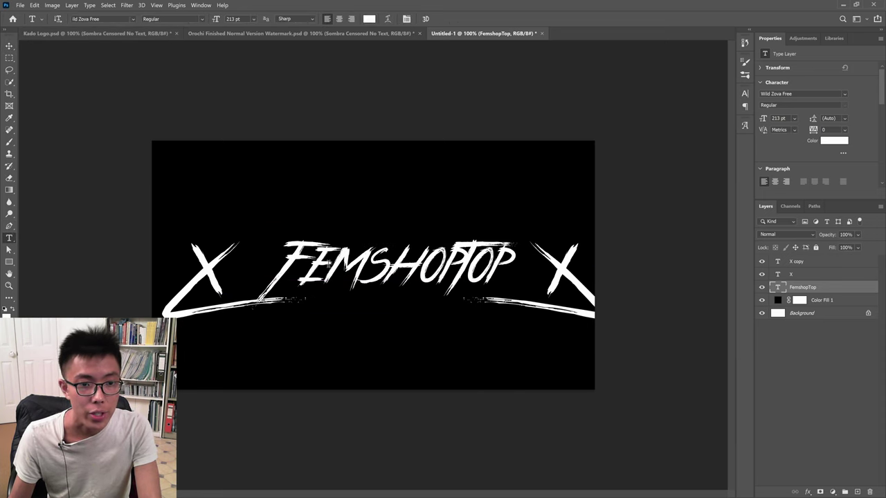
{"action": "double_click", "coordinate": [330, 264]}
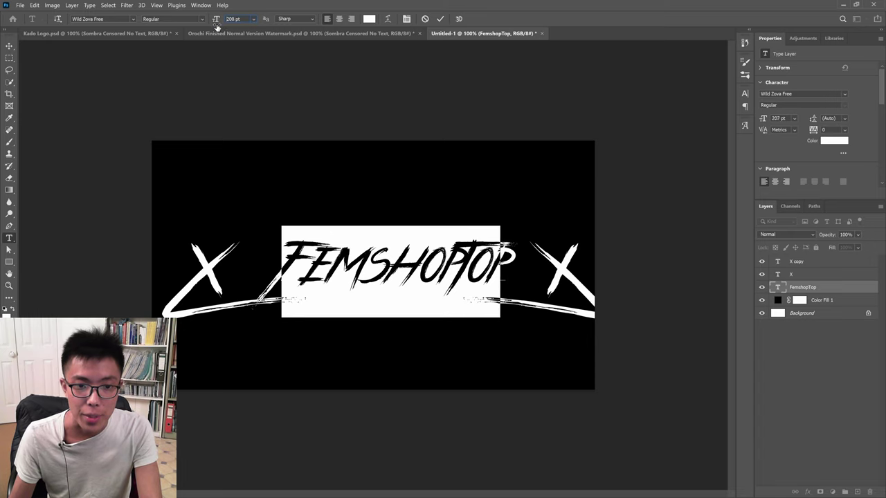
{"action": "left_click", "coordinate": [217, 19]}
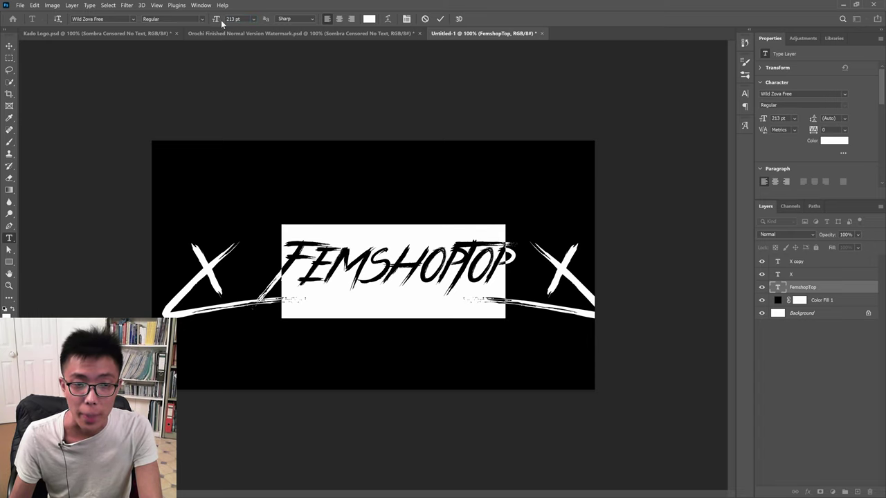
{"action": "left_click", "coordinate": [9, 46]}
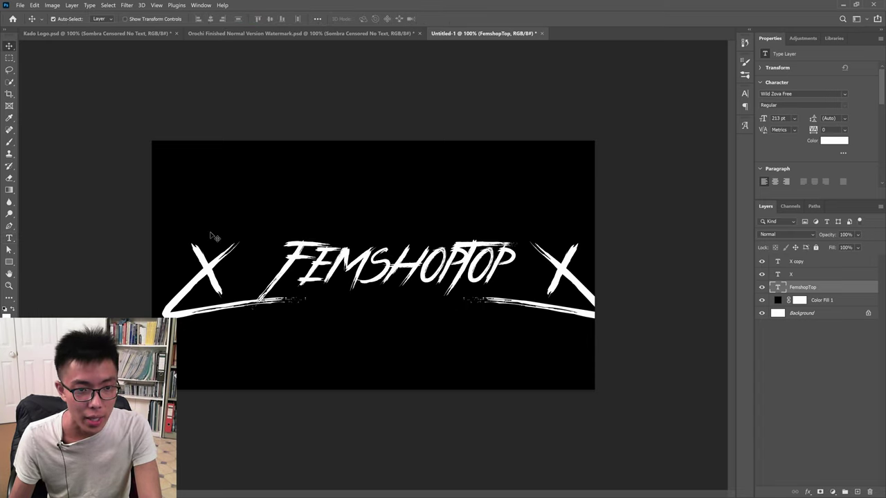
{"action": "left_click_drag", "start_coordinate": [211, 236], "coordinate": [242, 237]}
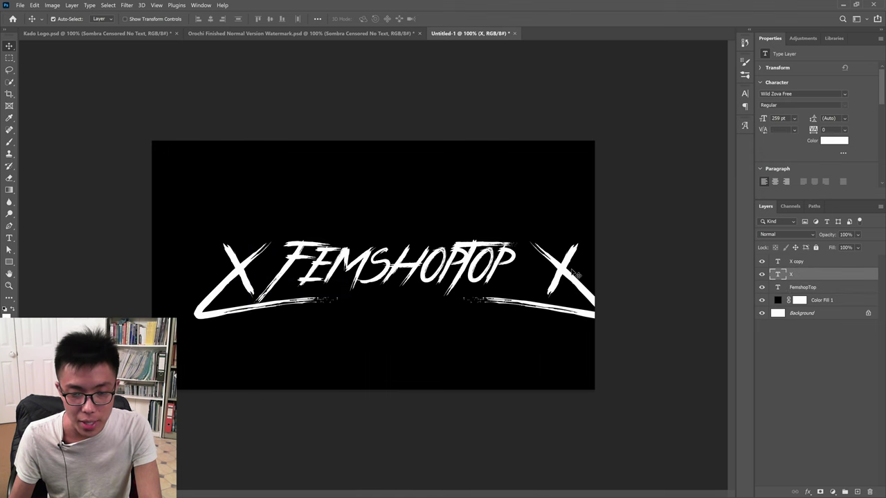
Check the Kado Logo reference, enlarge the left X to 284 pt and move it further left
{"action": "left_click_drag", "start_coordinate": [576, 275], "coordinate": [575, 275]}
{"action": "left_click", "coordinate": [129, 32]}
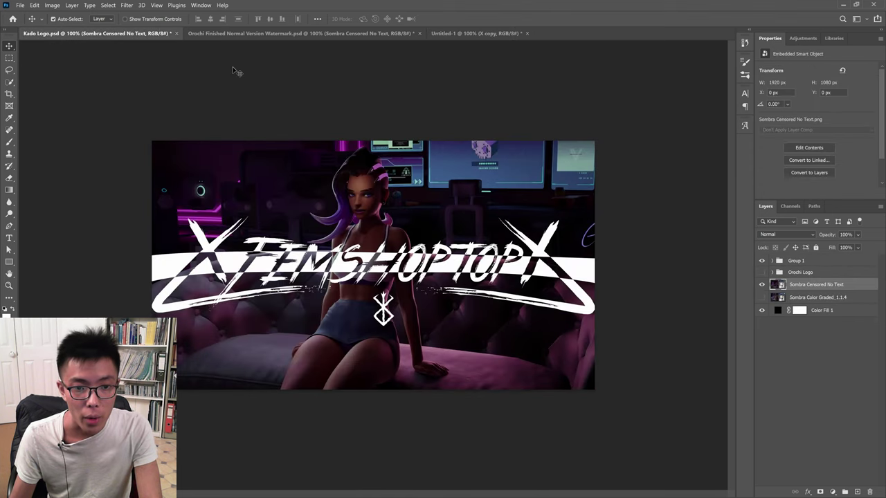
{"action": "left_click", "coordinate": [461, 33]}
{"action": "left_click", "coordinate": [9, 237]}
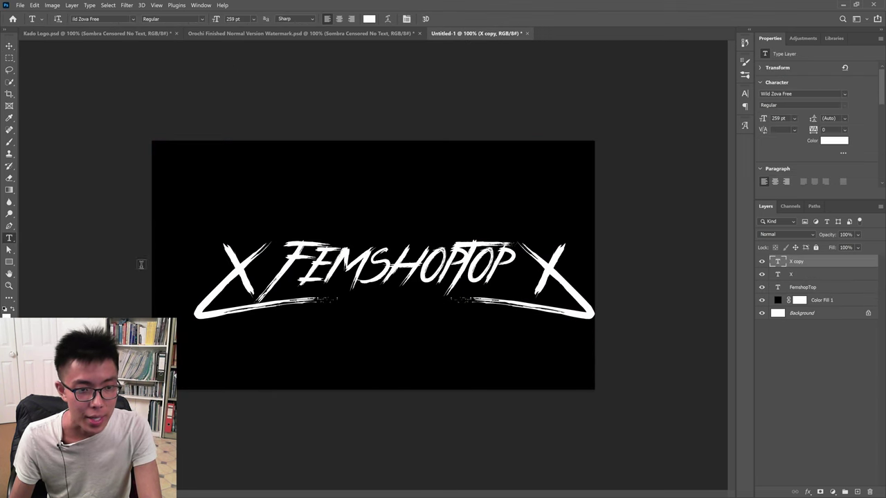
{"action": "double_click", "coordinate": [257, 277]}
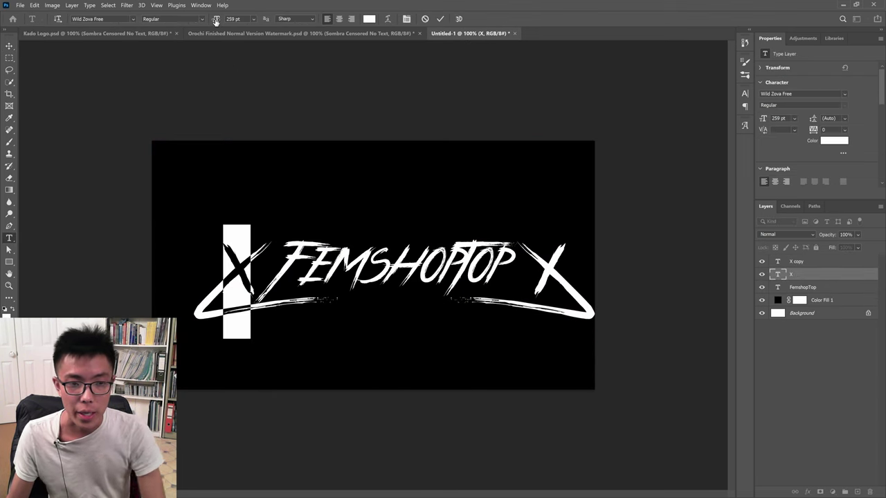
{"action": "left_click_drag", "start_coordinate": [216, 20], "coordinate": [230, 19]}
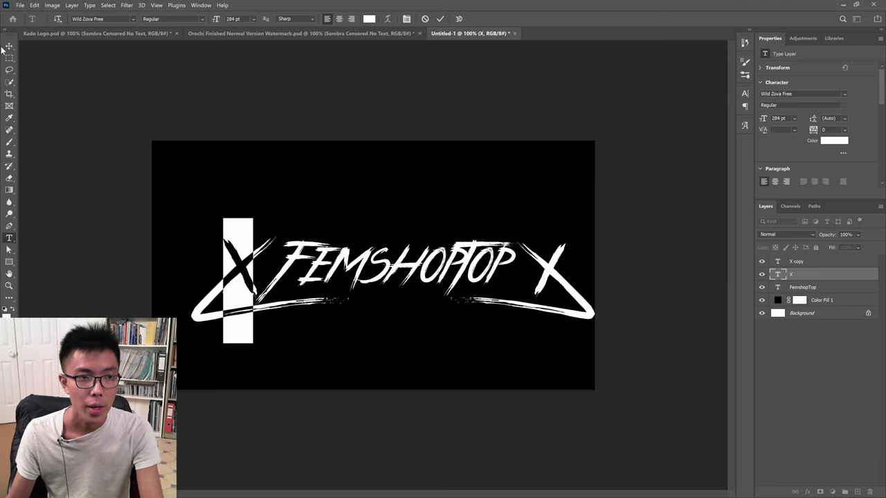
{"action": "left_click_drag", "start_coordinate": [233, 273], "coordinate": [202, 268]}
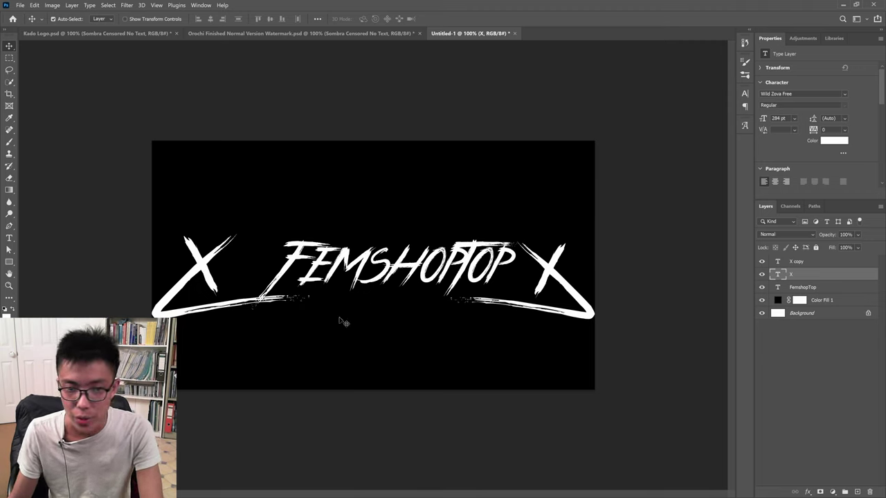
Resize the right X to match, then nudge both X marks and FemshopTop into place
{"action": "key", "text": "t"}
{"action": "double_click", "coordinate": [199, 268]}
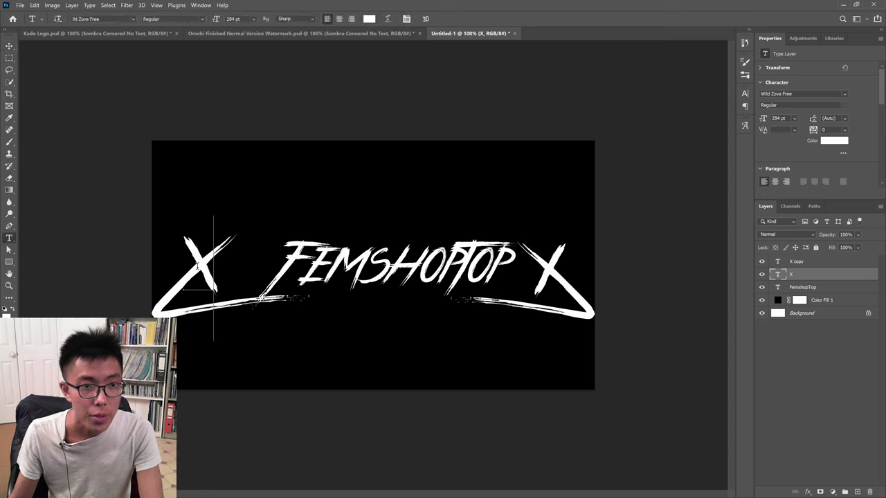
{"action": "key", "text": "Escape"}
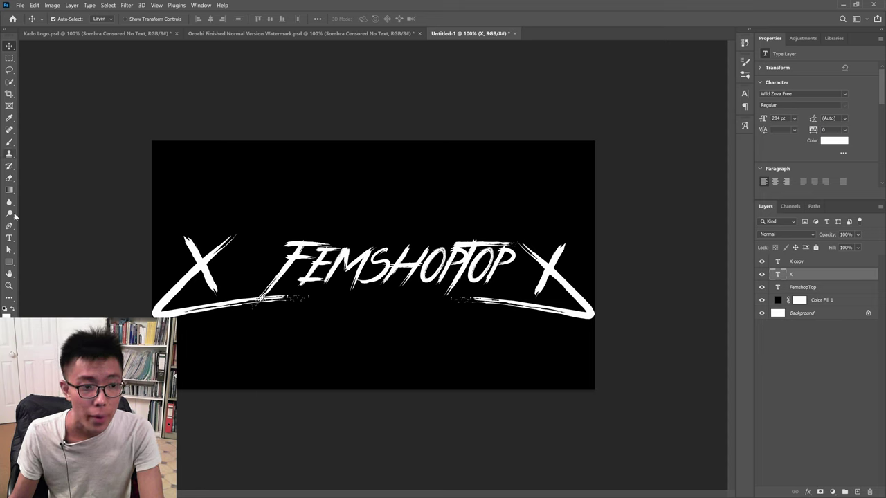
{"action": "double_click", "coordinate": [777, 261]}
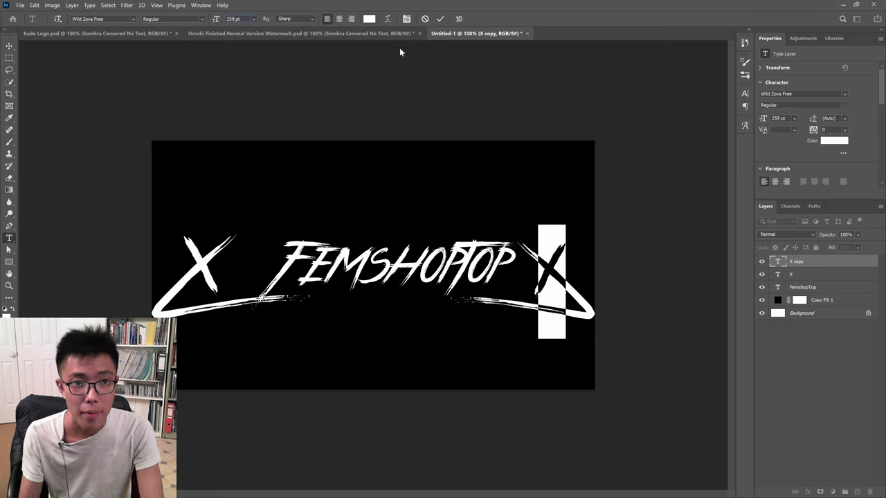
{"action": "left_click", "coordinate": [9, 46]}
{"action": "left_click_drag", "start_coordinate": [571, 300], "coordinate": [593, 283]}
{"action": "left_click_drag", "start_coordinate": [353, 229], "coordinate": [343, 228]}
{"action": "left_click_drag", "start_coordinate": [193, 235], "coordinate": [242, 235]}
After comparing with the Orochi and Kado Logo documents, tighten both X marks and centre FemshopTop
{"action": "left_click", "coordinate": [212, 34]}
{"action": "left_click", "coordinate": [127, 33]}
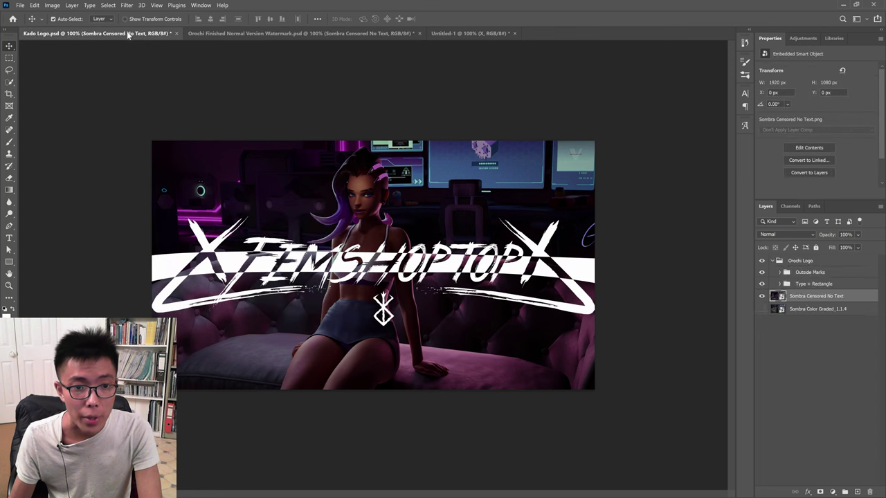
{"action": "left_click", "coordinate": [472, 32]}
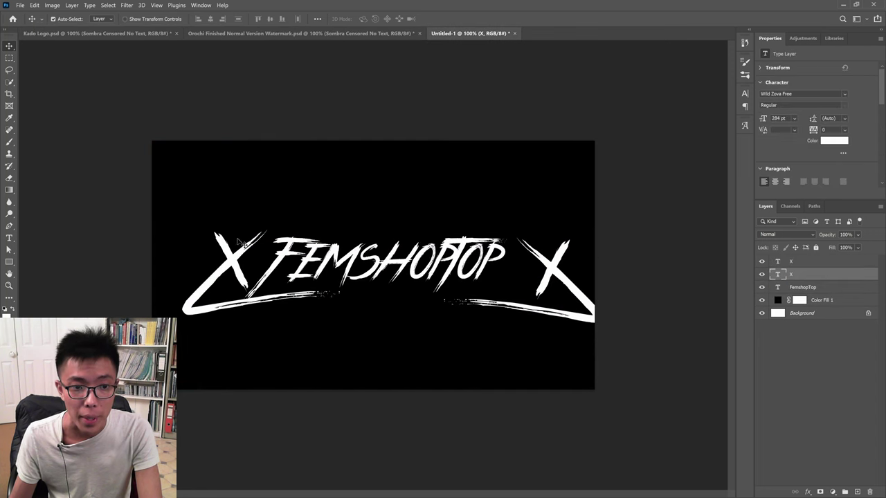
{"action": "mouse_move", "coordinate": [241, 244]}
{"action": "left_mouse_down"}
{"action": "mouse_move", "coordinate": [230, 234]}
{"action": "mouse_move", "coordinate": [234, 249]}
{"action": "left_mouse_up"}
{"action": "left_click_drag", "start_coordinate": [571, 277], "coordinate": [547, 263]}
{"action": "left_click_drag", "start_coordinate": [377, 273], "coordinate": [399, 272]}
Delete and retype the final T of FemshopTop, then commit the text
{"action": "left_click", "coordinate": [329, 272]}
{"action": "key", "text": "t"}
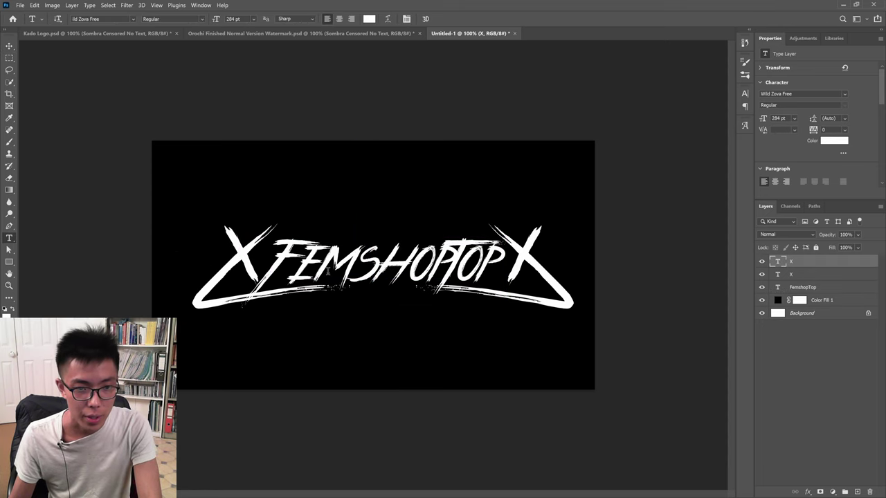
{"action": "left_click", "coordinate": [355, 270]}
{"action": "left_click", "coordinate": [461, 270]}
{"action": "key", "text": "BackSpace"}
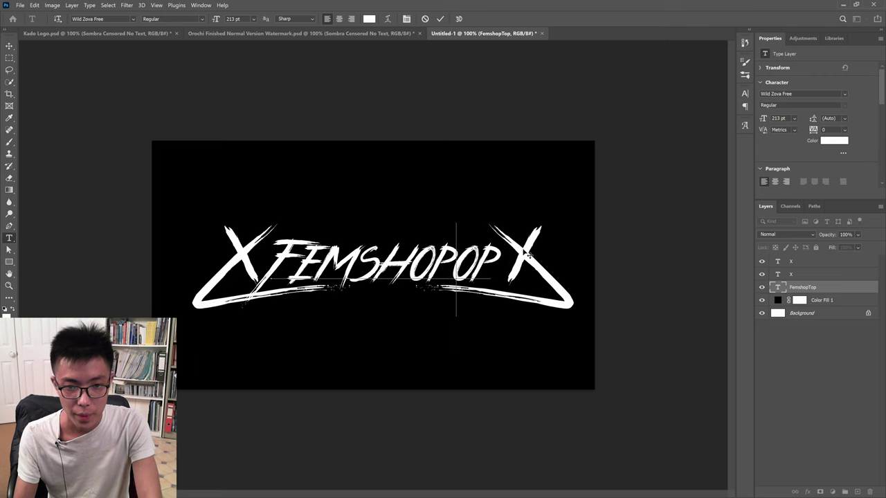
{"action": "type", "text": "To"}
{"action": "left_click", "coordinate": [107, 252]}
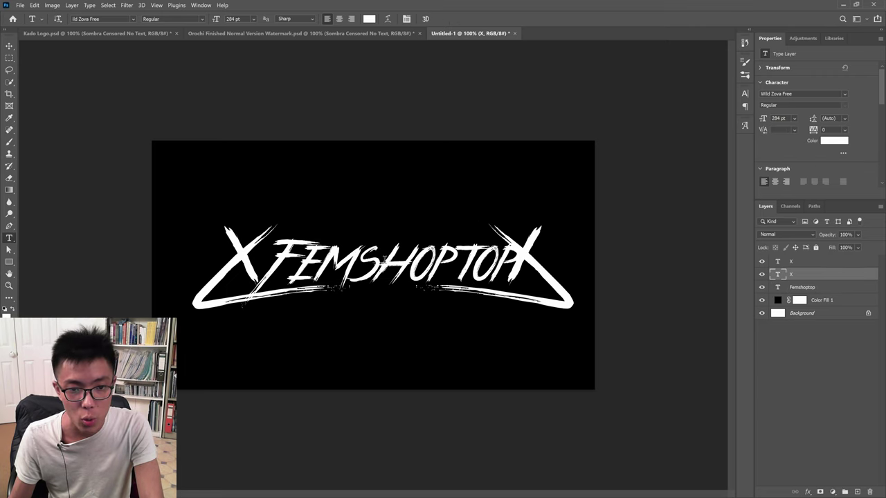
Enlarge all the Femshoptop text to about 232 pt and reposition the X glyphs beside it
{"action": "left_click", "coordinate": [377, 284]}
{"action": "key", "text": "ctrl+a"}
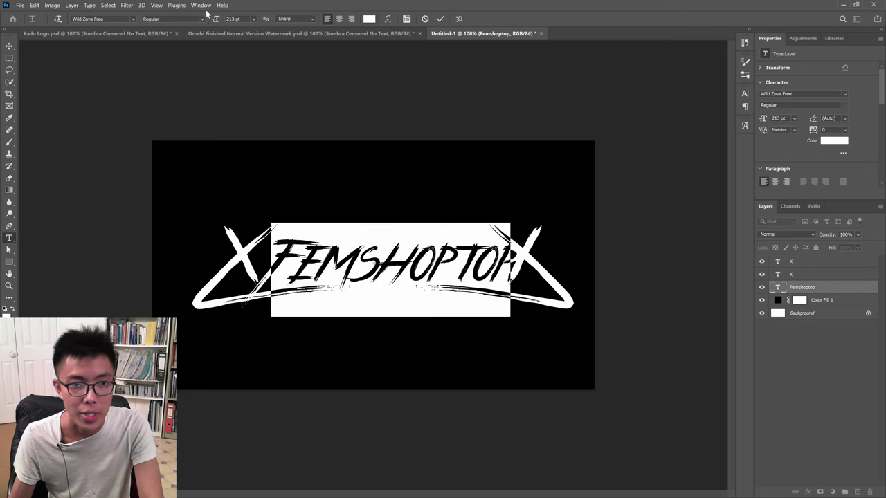
{"action": "left_click_drag", "start_coordinate": [217, 20], "coordinate": [228, 28]}
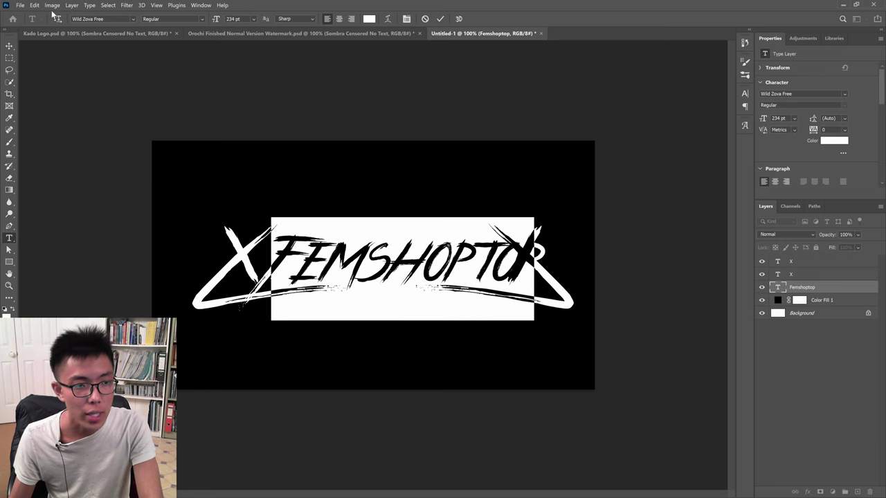
{"action": "left_click", "coordinate": [9, 46]}
{"action": "mouse_move", "coordinate": [344, 269]}
{"action": "left_mouse_down"}
{"action": "mouse_move", "coordinate": [386, 269]}
{"action": "mouse_move", "coordinate": [358, 283]}
{"action": "mouse_move", "coordinate": [361, 270]}
{"action": "left_mouse_up"}
{"action": "left_click_drag", "start_coordinate": [240, 263], "coordinate": [215, 273]}
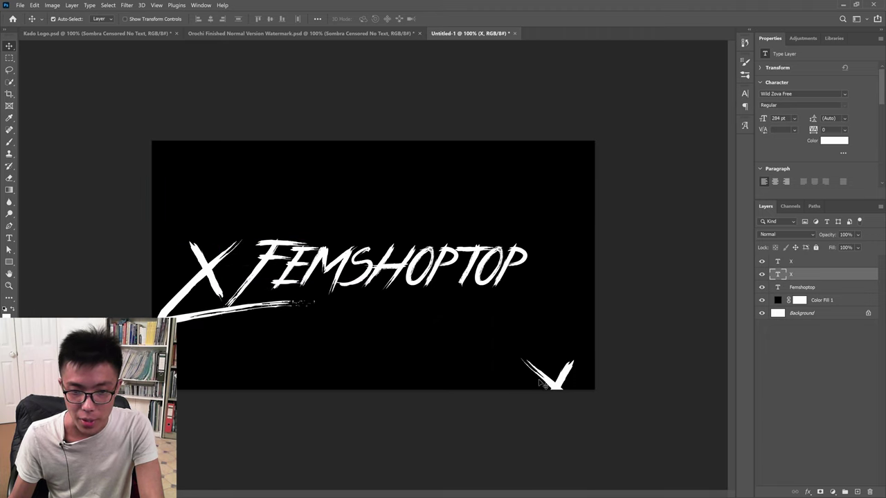
{"action": "left_click_drag", "start_coordinate": [544, 367], "coordinate": [543, 247]}
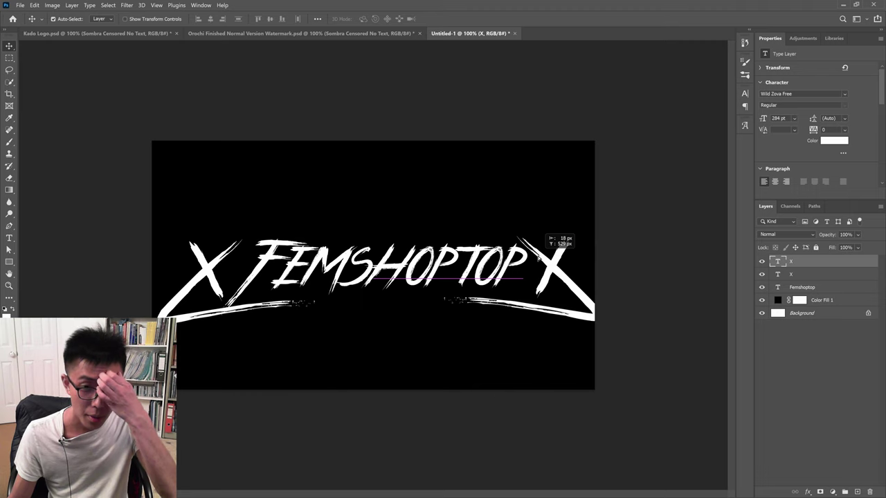
Scale the X, Femshoptop and X layers together to about 97% and recentre them on the canvas
{"action": "left_click", "coordinate": [815, 289], "text": "shift"}
{"action": "key", "text": "ctrl+t"}
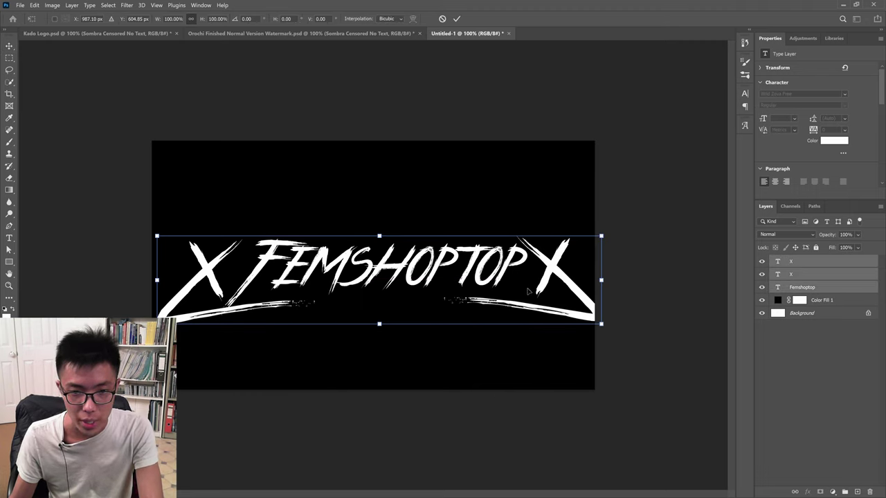
{"action": "left_click_drag", "start_coordinate": [600, 323], "coordinate": [589, 322]}
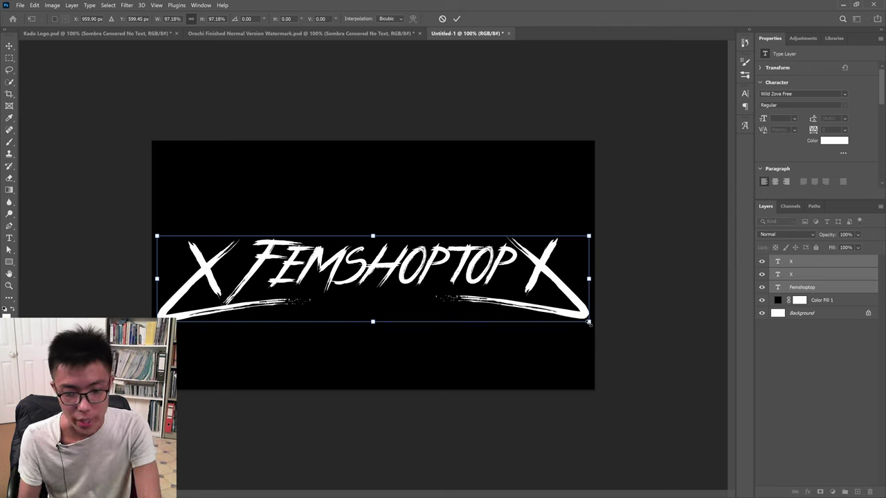
{"action": "key", "text": "Return"}
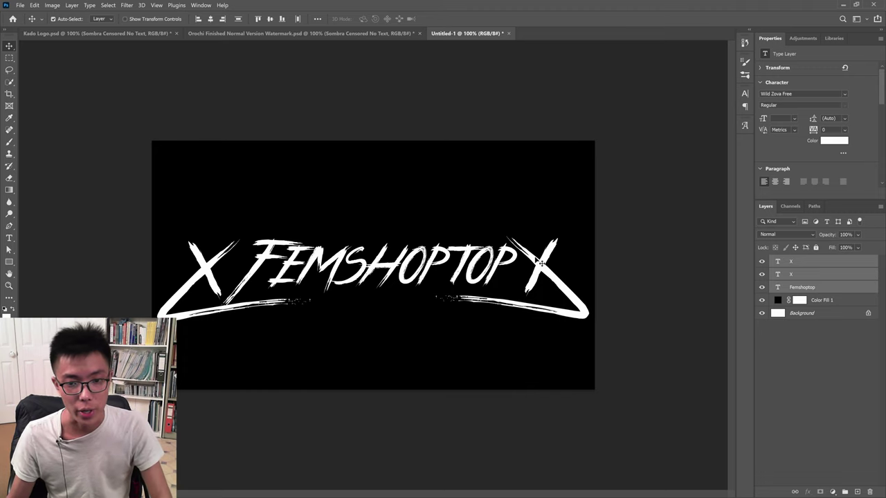
{"action": "left_click_drag", "start_coordinate": [452, 287], "coordinate": [429, 272]}
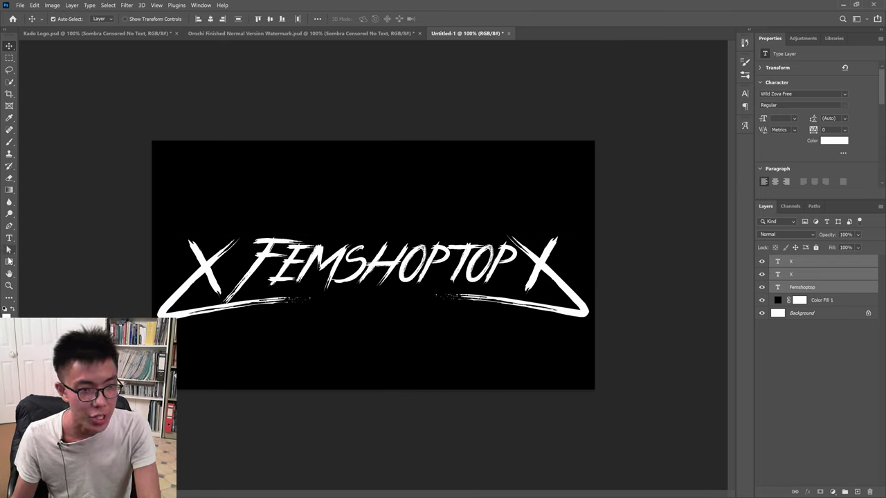
Draw a white-filled pen shape starting left of the logo with a curved anchor on its right
{"action": "left_click", "coordinate": [9, 226]}
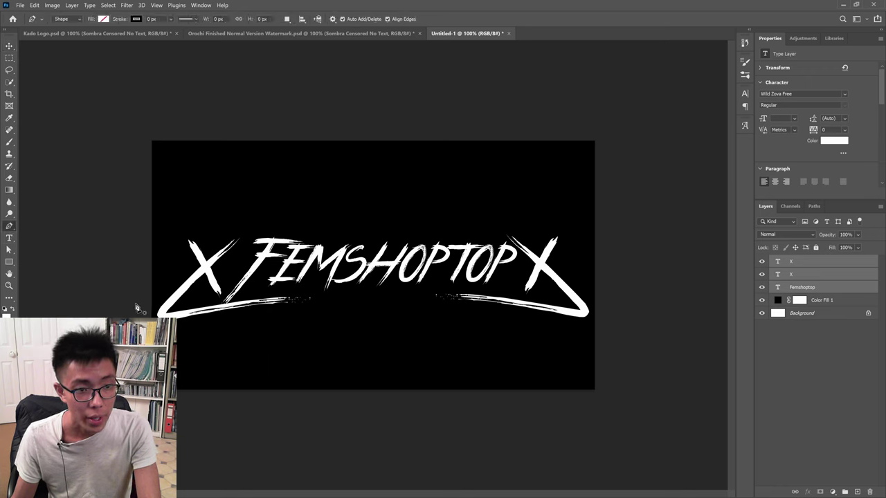
{"action": "left_click", "coordinate": [103, 18]}
{"action": "left_click", "coordinate": [53, 67]}
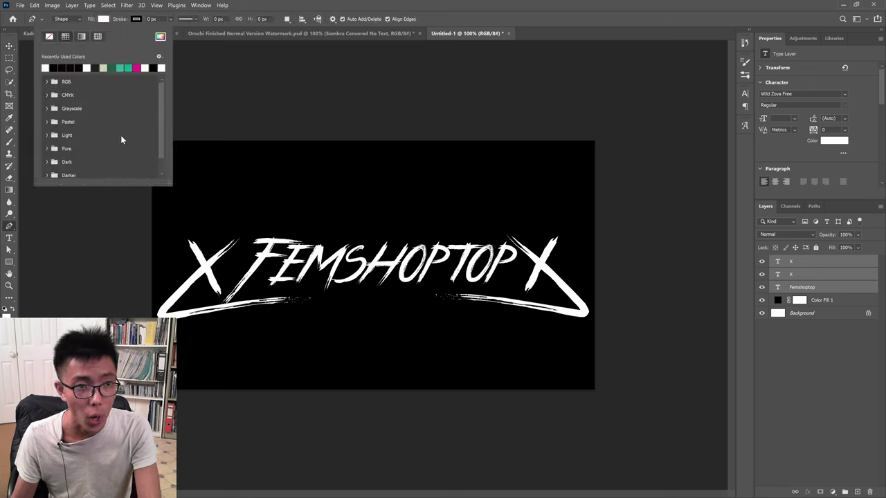
{"action": "left_click", "coordinate": [93, 269]}
{"action": "key", "text": "ctrl+z"}
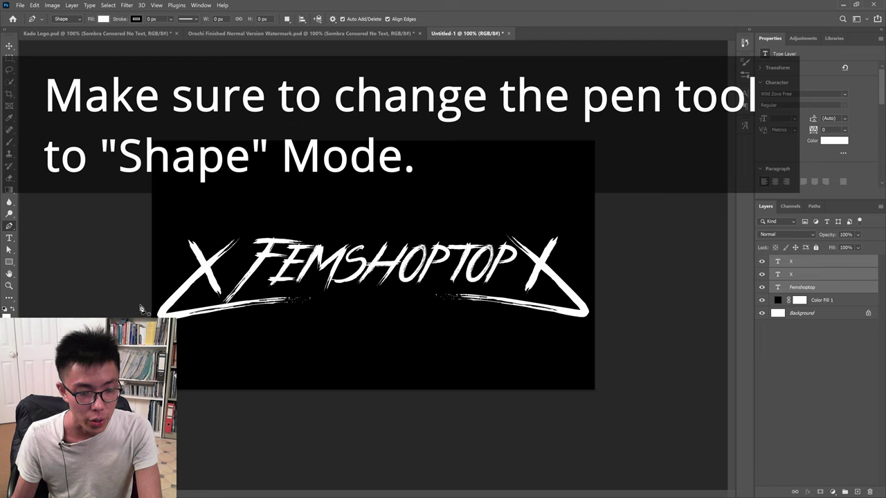
{"action": "left_click", "coordinate": [135, 307]}
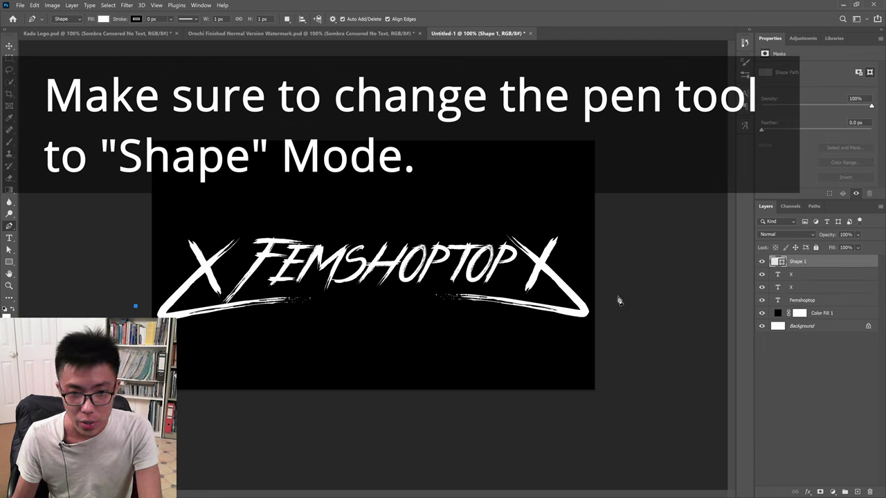
{"action": "key", "text": "ctrl+z"}
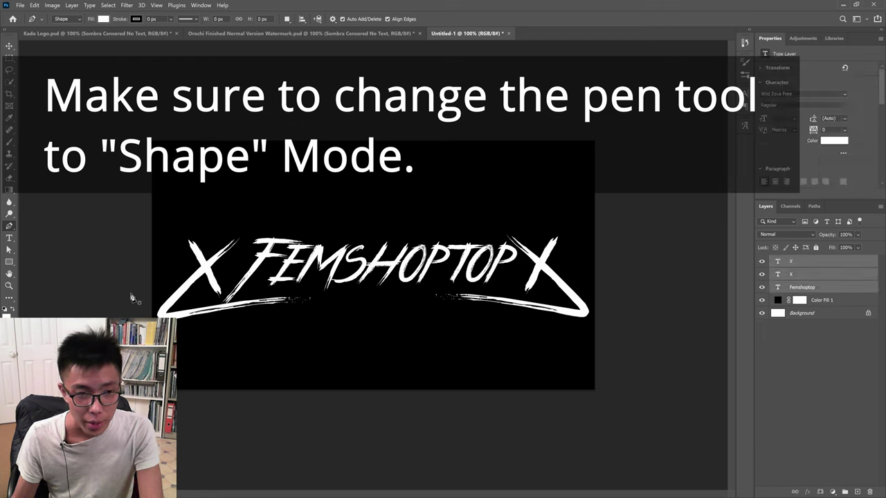
{"action": "left_click", "coordinate": [134, 283]}
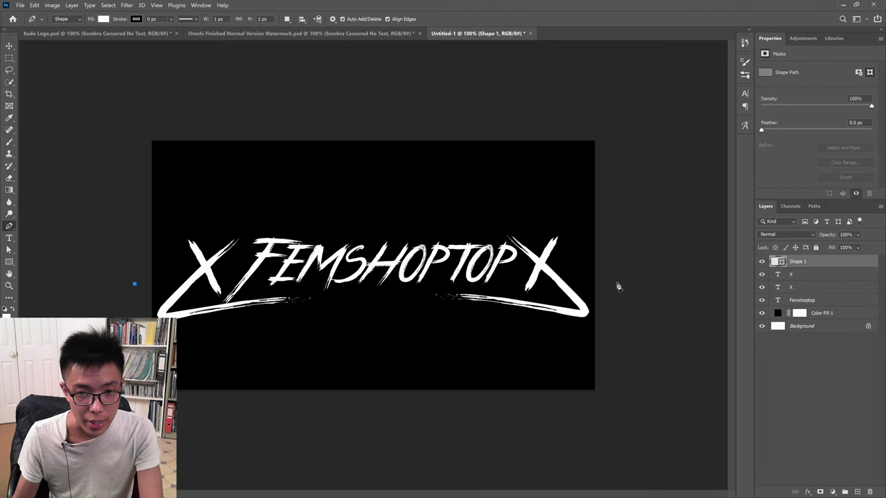
{"action": "left_click_drag", "start_coordinate": [625, 283], "coordinate": [719, 306]}
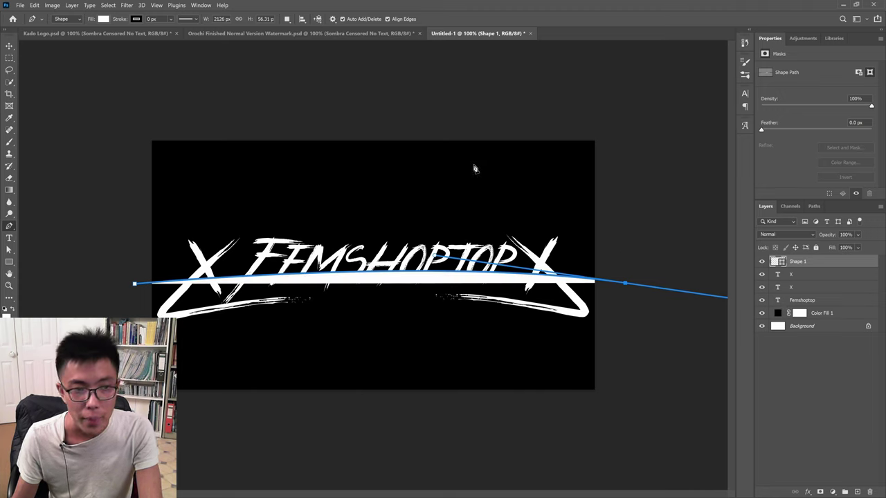
Remove the shape's fill and add a curved anchor near the right X
{"action": "left_click", "coordinate": [103, 19]}
{"action": "left_click", "coordinate": [52, 38]}
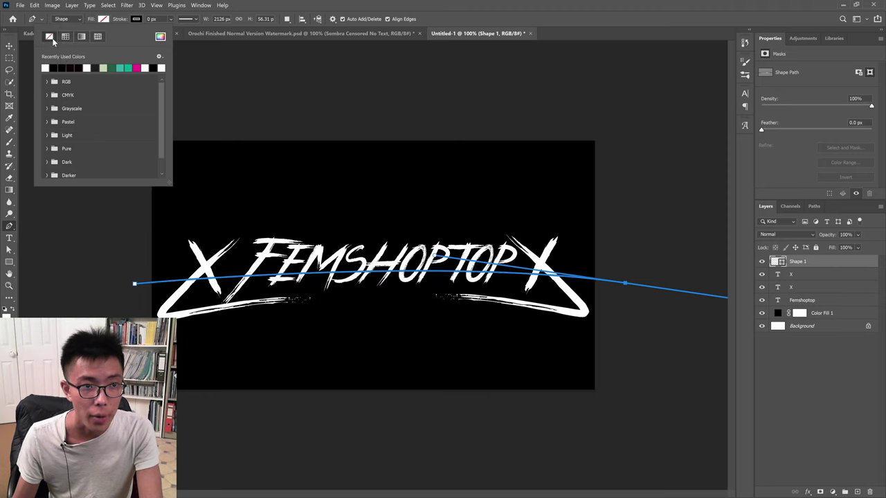
{"action": "left_click", "coordinate": [104, 20]}
{"action": "left_click", "coordinate": [104, 19]}
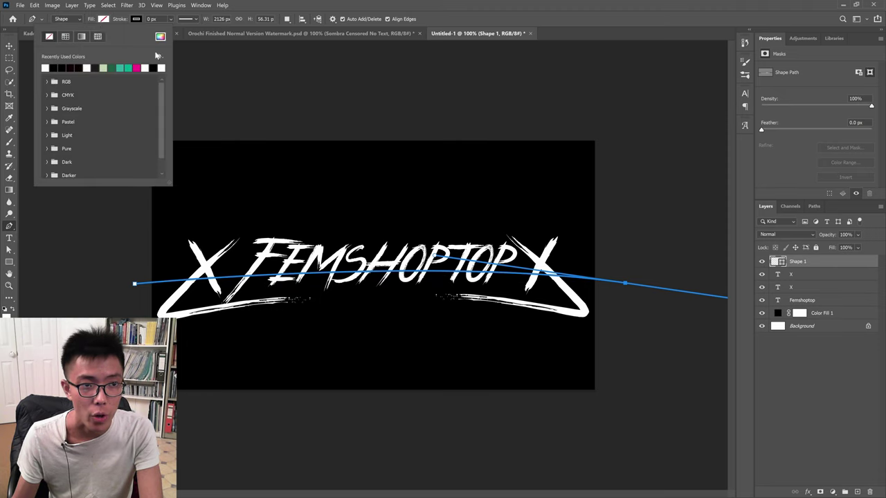
{"action": "left_click", "coordinate": [669, 255]}
{"action": "left_click", "coordinate": [668, 255]}
{"action": "key", "text": "ctrl+z"}
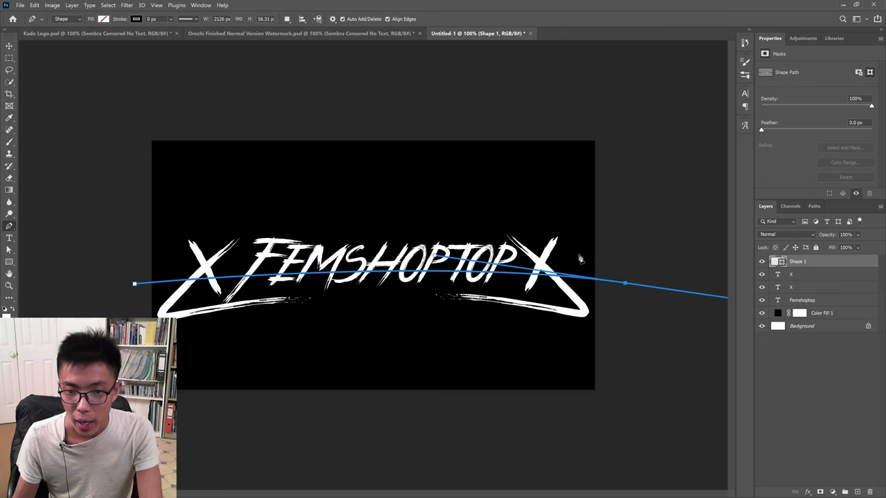
{"action": "left_click_drag", "start_coordinate": [629, 253], "coordinate": [684, 284]}
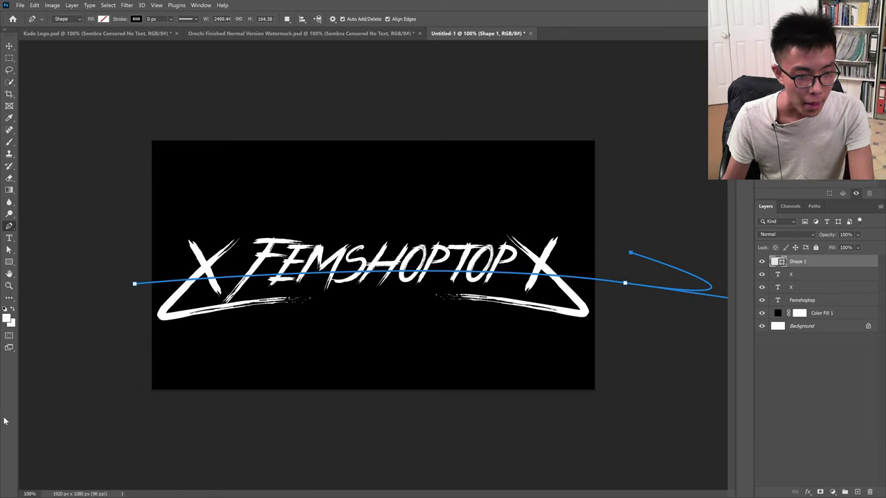
Zoom to 70%, fix the right-end curve, and close the band at its left start with a corner point
{"action": "left_click", "coordinate": [28, 493]}
{"action": "type", "text": "70"}
{"action": "key", "text": "Return"}
{"action": "key", "text": "Return"}
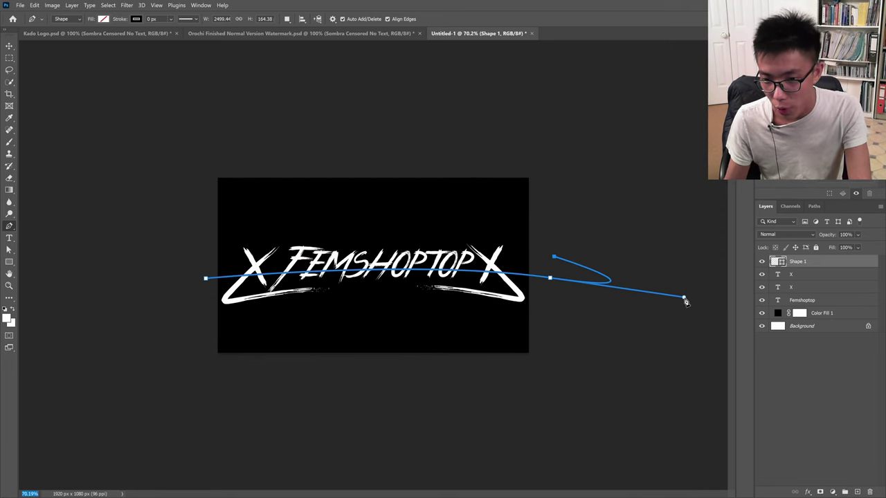
{"action": "left_click_drag", "start_coordinate": [683, 298], "coordinate": [554, 271]}
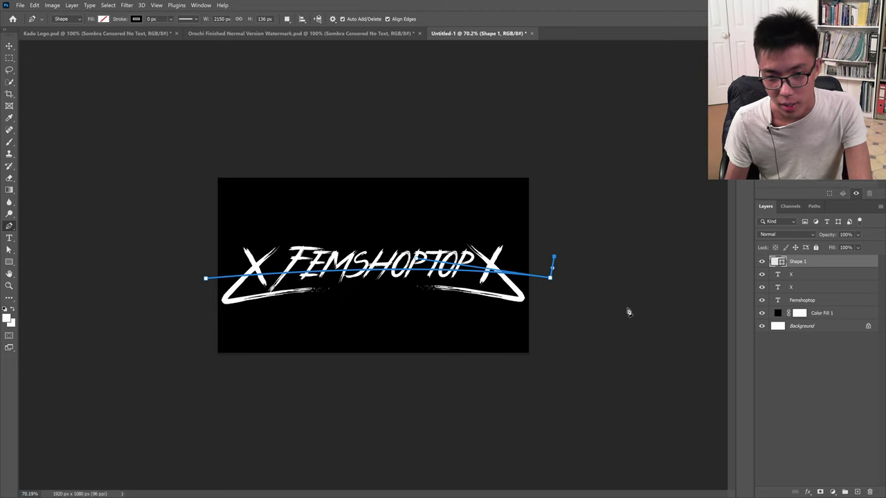
{"action": "key", "text": "ctrl+z"}
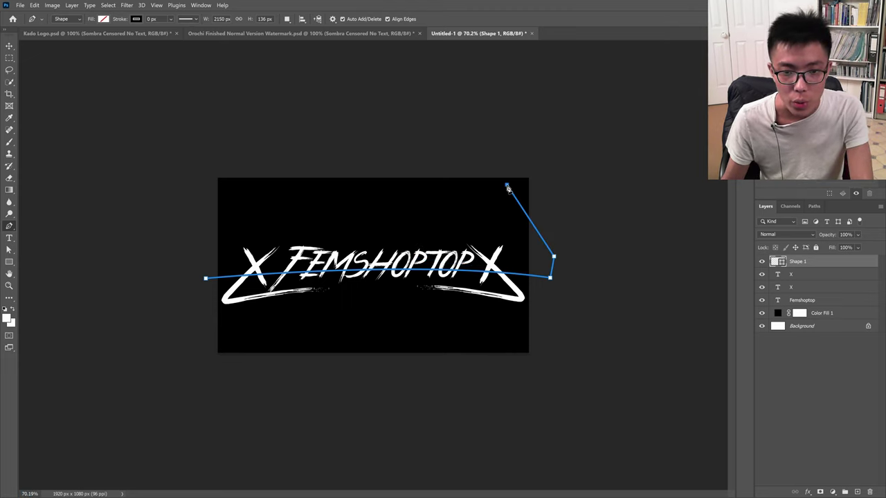
{"action": "key", "text": "ctrl+shift+z"}
{"action": "key", "text": "ctrl+shift+z"}
{"action": "key", "text": "ctrl+z"}
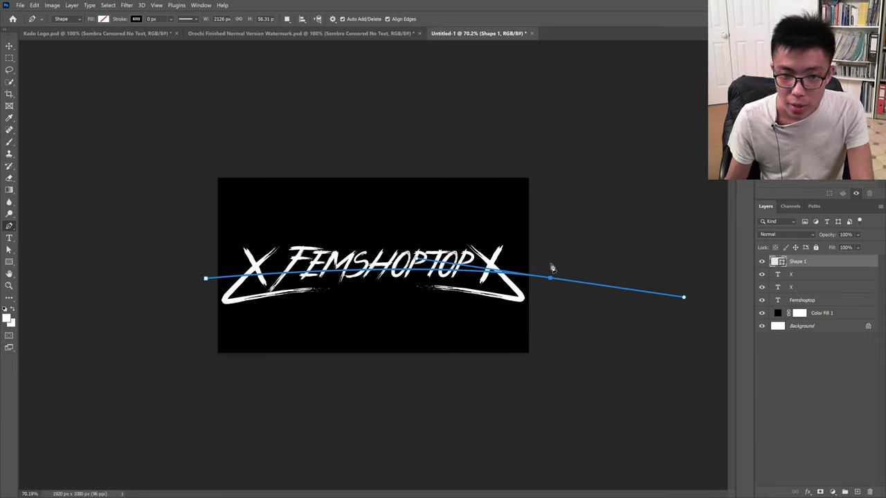
{"action": "key", "text": "ctrl+shift+z"}
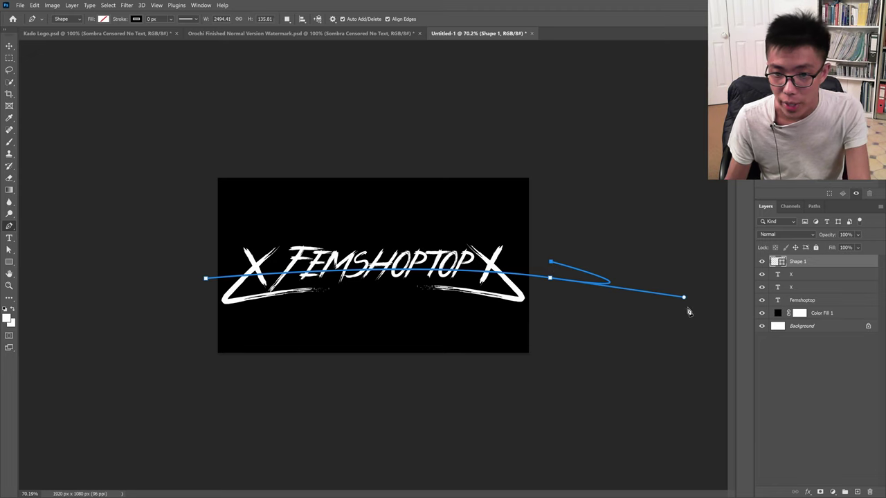
{"action": "left_click", "coordinate": [684, 298]}
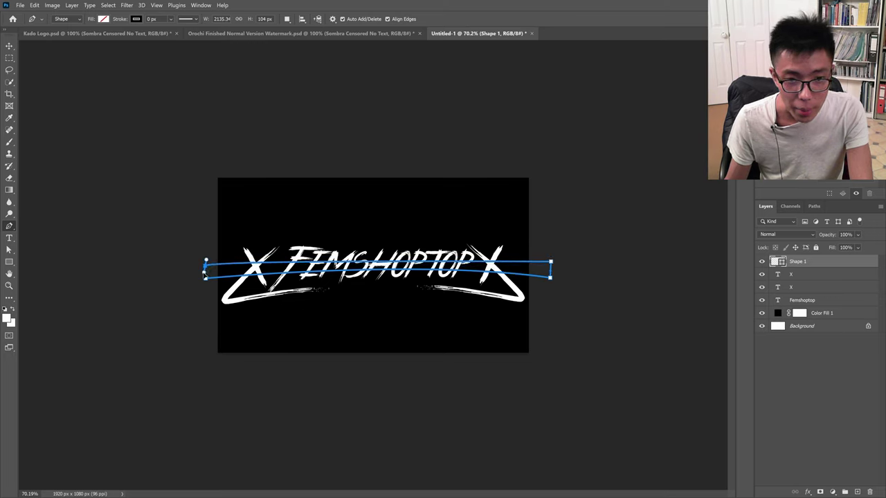
{"action": "mouse_move", "coordinate": [204, 267]}
{"action": "left_mouse_down"}
{"action": "mouse_move", "coordinate": [191, 276]}
{"action": "mouse_move", "coordinate": [211, 274]}
{"action": "mouse_move", "coordinate": [202, 274]}
{"action": "mouse_move", "coordinate": [206, 282]}
{"action": "left_mouse_up"}
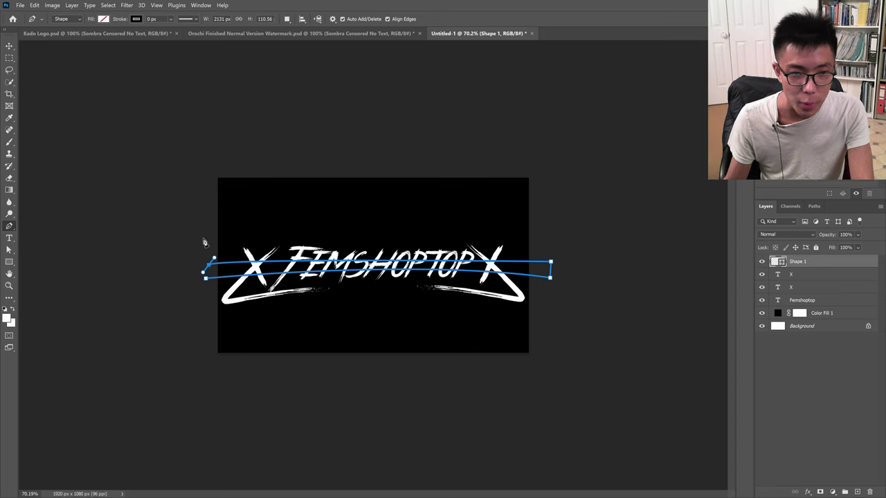
{"action": "left_click", "coordinate": [208, 282], "text": "alt"}
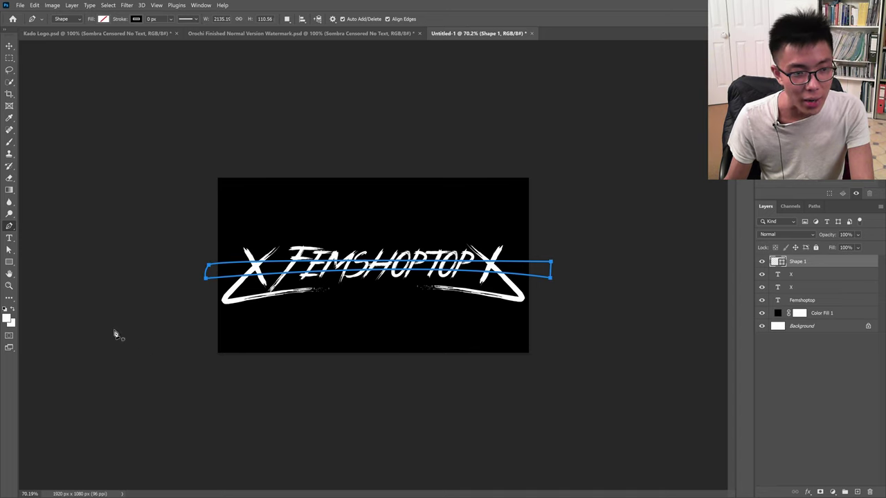
{"action": "right_click", "coordinate": [9, 227]}
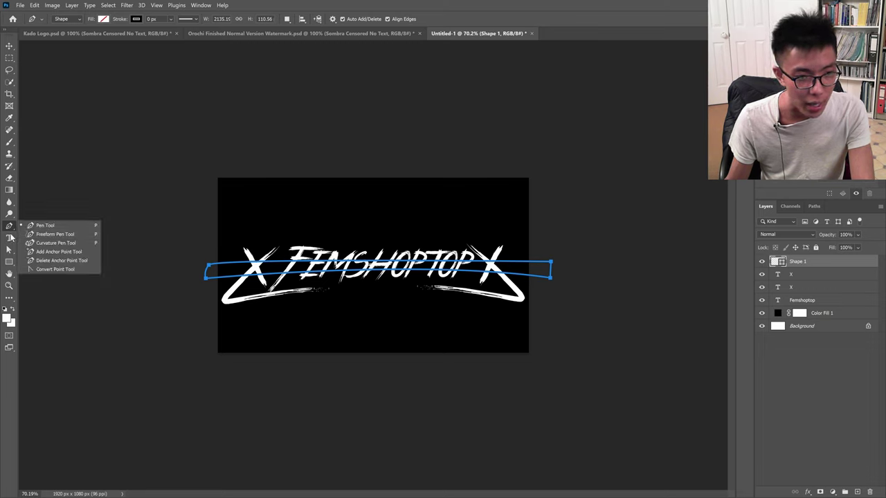
Finish the path and select the whole band path with the Path Selection tool
{"action": "key", "text": "Escape"}
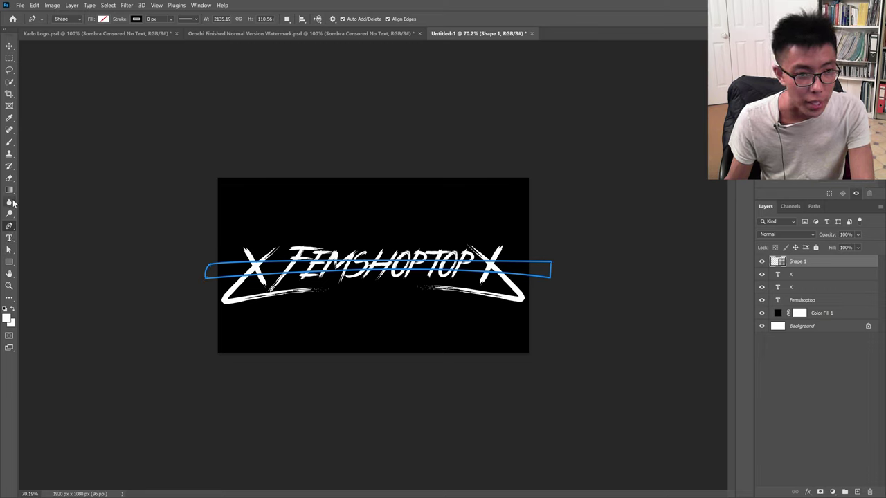
{"action": "left_click", "coordinate": [9, 250]}
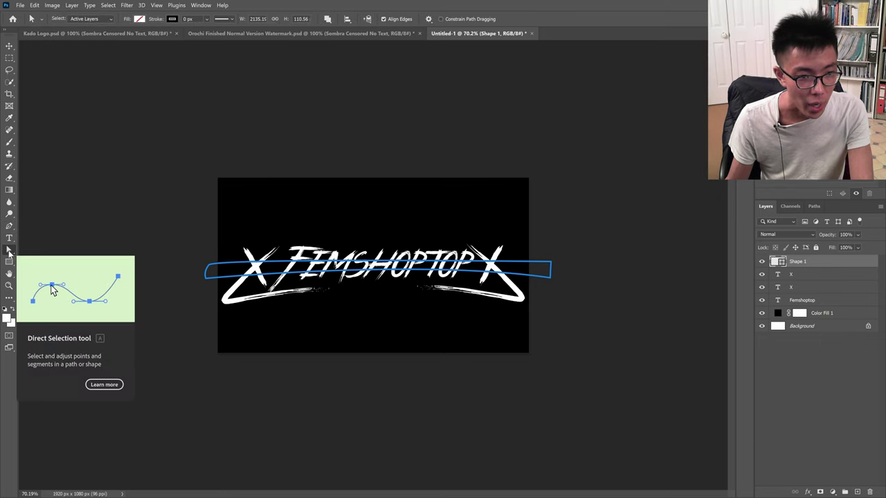
{"action": "right_click", "coordinate": [9, 252]}
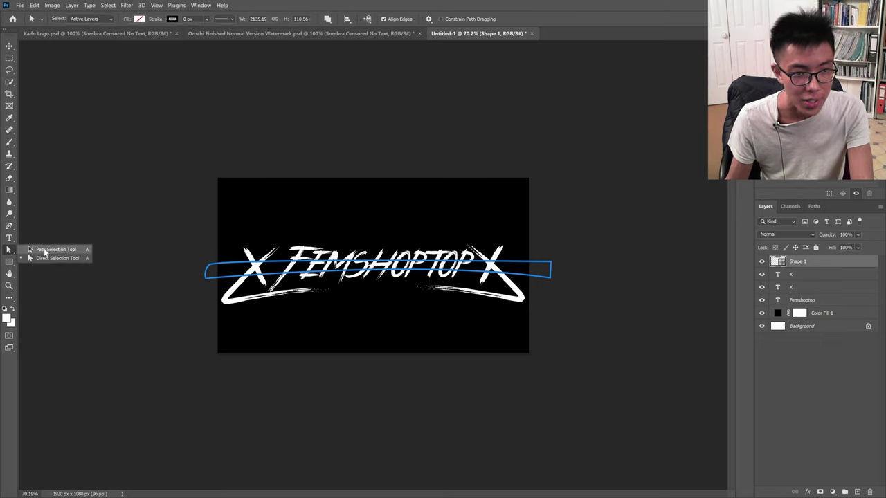
{"action": "left_click", "coordinate": [62, 247]}
{"action": "right_click", "coordinate": [10, 251]}
{"action": "left_click", "coordinate": [31, 249]}
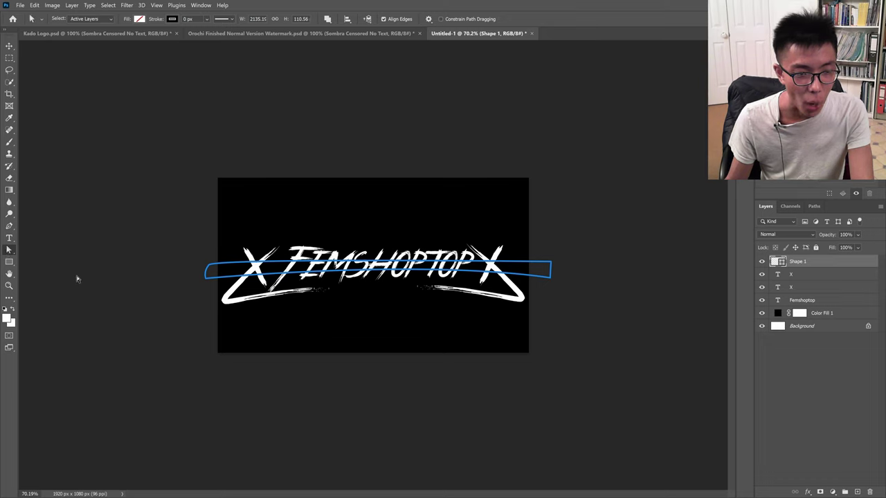
{"action": "left_click", "coordinate": [217, 273]}
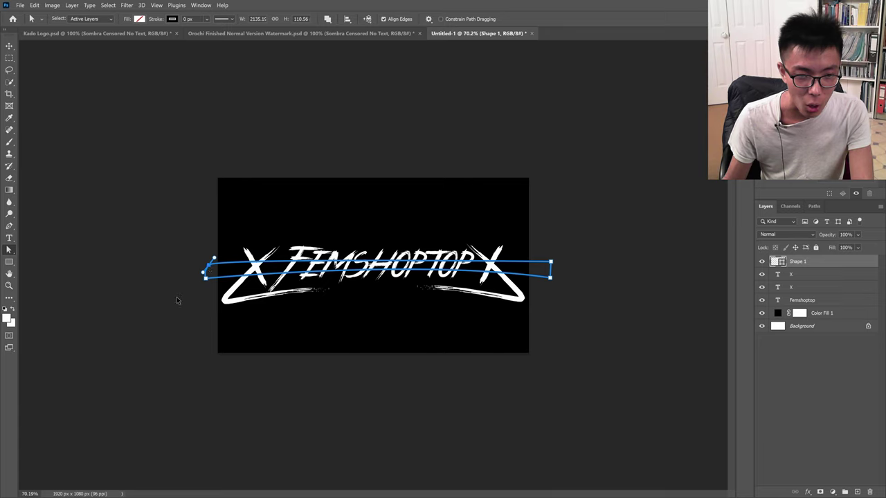
{"action": "mouse_move", "coordinate": [31, 494]}
{"action": "left_mouse_down"}
{"action": "mouse_move", "coordinate": [41, 494]}
{"action": "mouse_move", "coordinate": [28, 496]}
{"action": "left_mouse_up"}
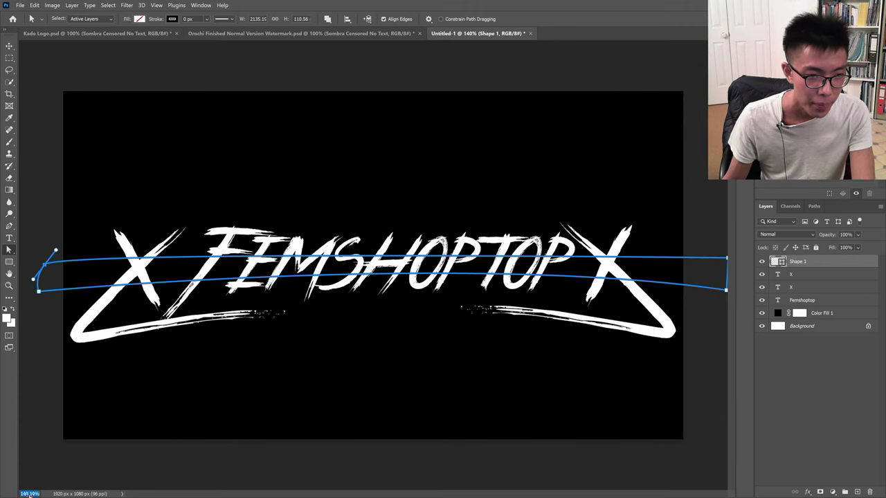
{"action": "left_click", "coordinate": [35, 280]}
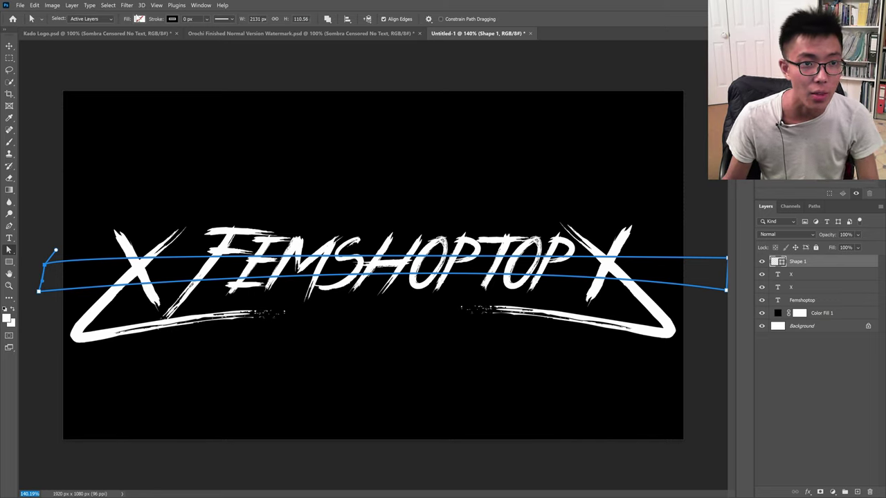
Fill the band shape with white, then select the Femshoptop and both x layers
{"action": "left_click", "coordinate": [139, 19]}
{"action": "left_click", "coordinate": [81, 68]}
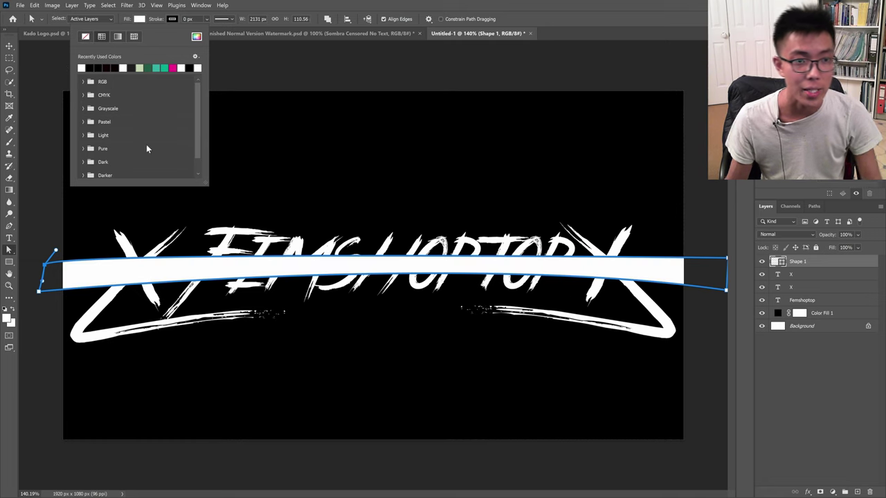
{"action": "left_click", "coordinate": [9, 45]}
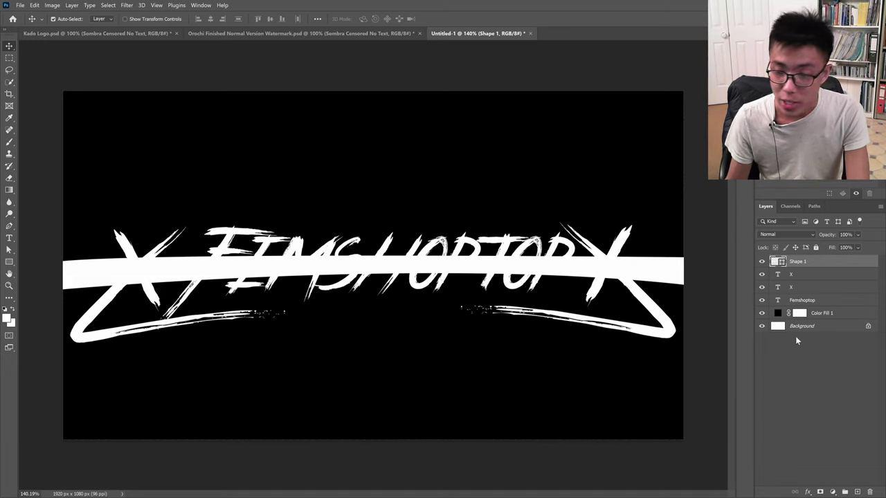
{"action": "left_click", "coordinate": [807, 300]}
{"action": "left_click", "coordinate": [813, 277], "text": "shift"}
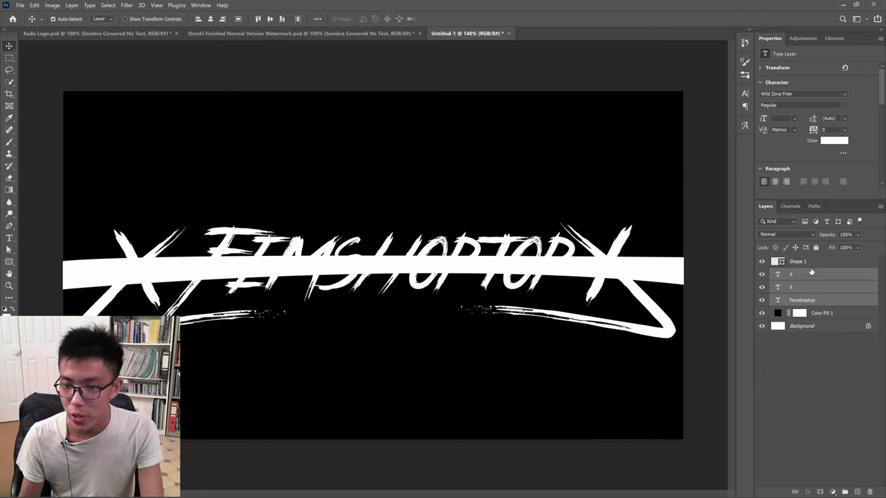
Group the x, x and Femshoptop layers and name the group Logo
{"action": "left_click", "coordinate": [811, 272]}
{"action": "left_click", "coordinate": [814, 301], "text": "shift"}
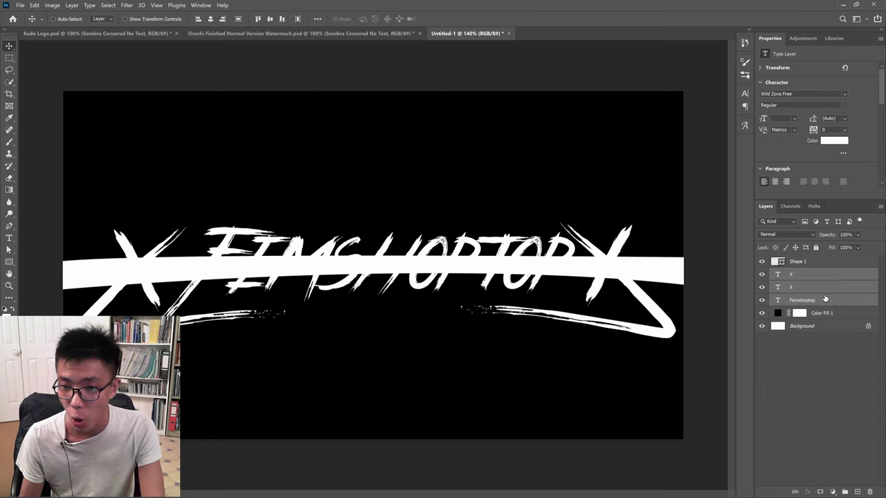
{"action": "key", "text": "ctrl+g"}
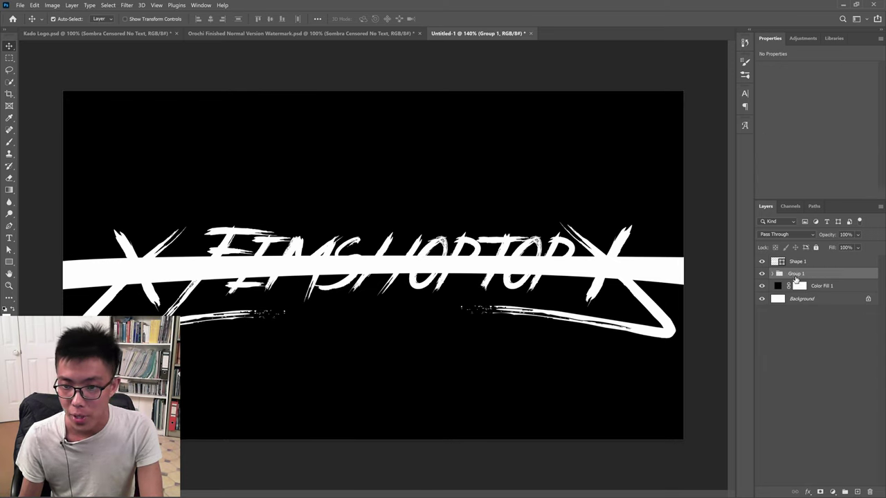
{"action": "double_click", "coordinate": [796, 274]}
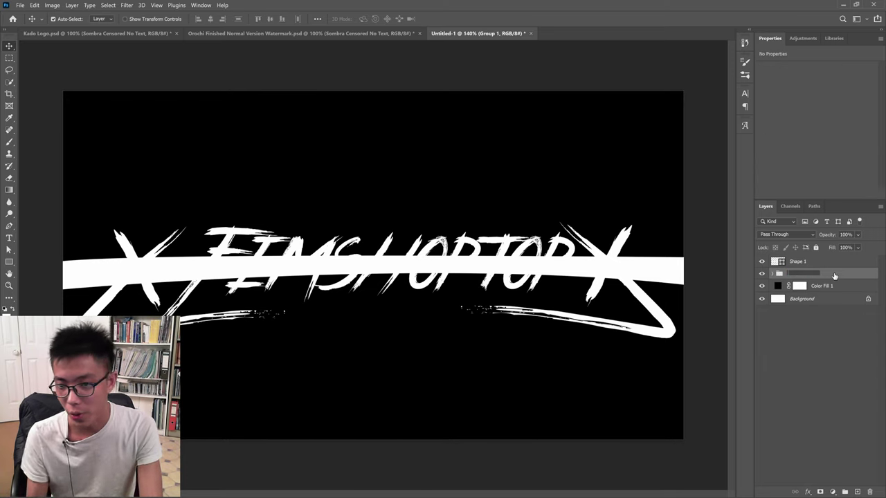
{"action": "type", "text": "Logo"}
{"action": "key", "text": "Return"}
Load Shape 1's band outline as a selection and select the Logo group
{"action": "left_click", "coordinate": [818, 260]}
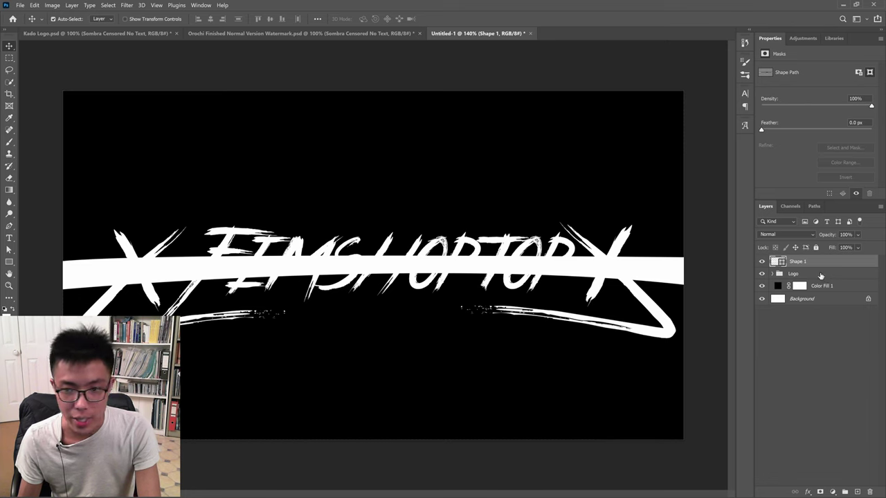
{"action": "left_click", "coordinate": [777, 263], "text": "ctrl"}
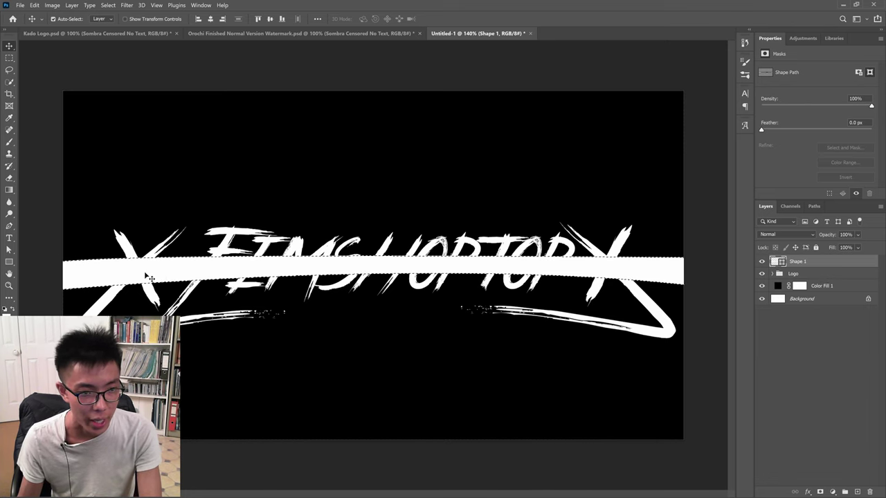
{"action": "left_click", "coordinate": [797, 275]}
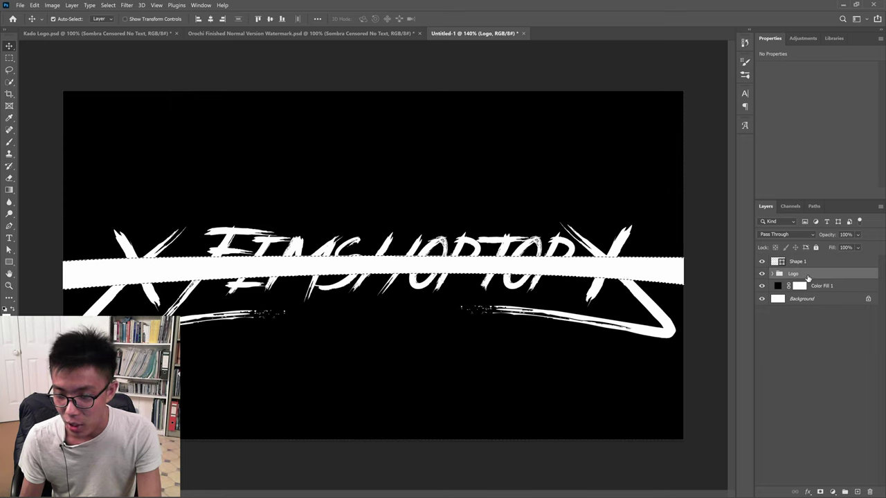
Add an inverted layer mask from the band selection to the Logo group, then reselect Logo in Untitled-1
{"action": "left_click", "coordinate": [819, 492]}
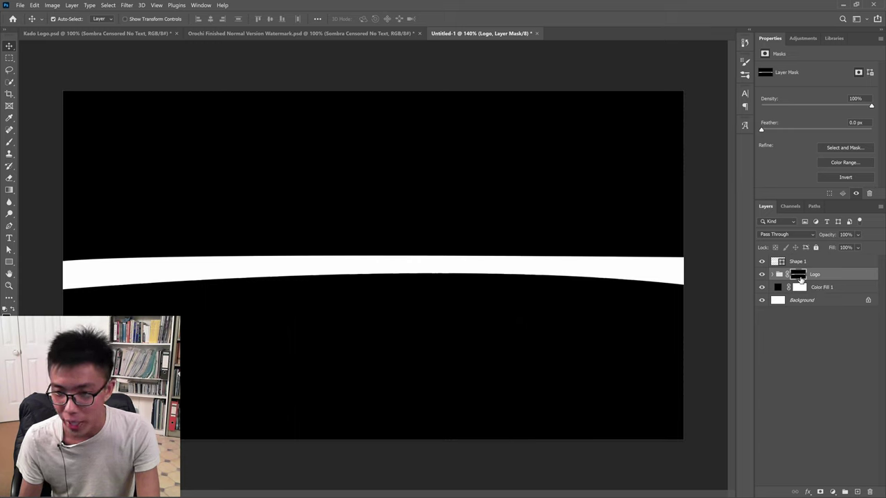
{"action": "key", "text": "ctrl+i"}
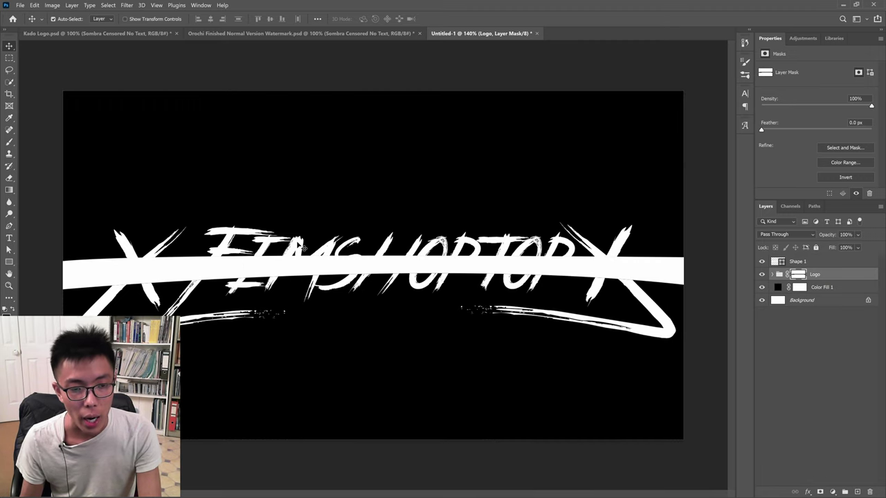
{"action": "left_click", "coordinate": [138, 33]}
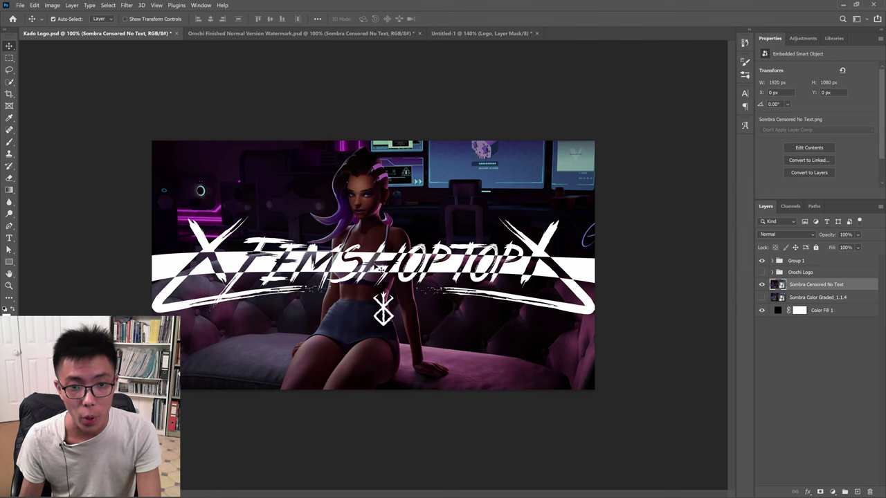
{"action": "left_click", "coordinate": [440, 32]}
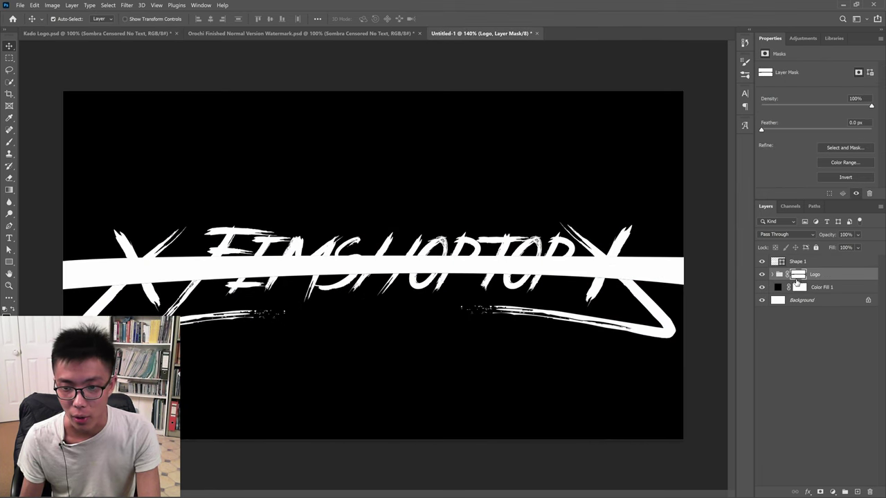
{"action": "left_click", "coordinate": [775, 276]}
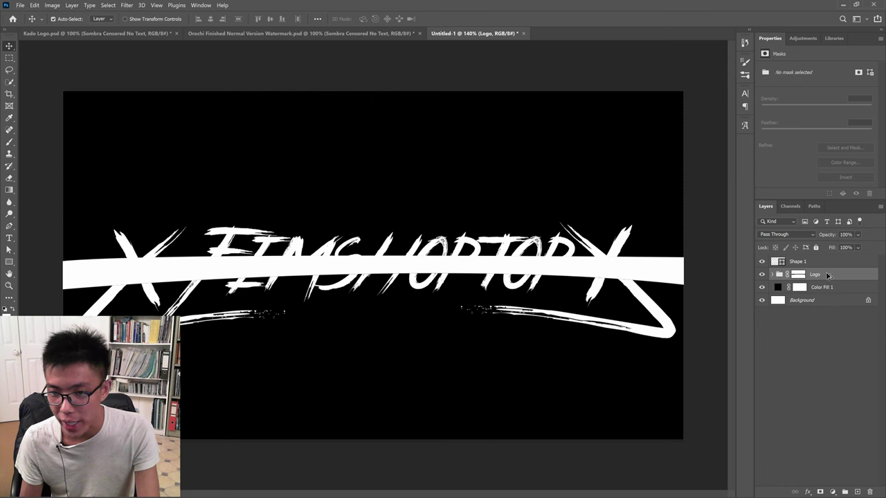
Duplicate the Logo group, rename the copy Knockout, and move it above Shape 1
{"action": "left_click_drag", "start_coordinate": [830, 279], "coordinate": [824, 275]}
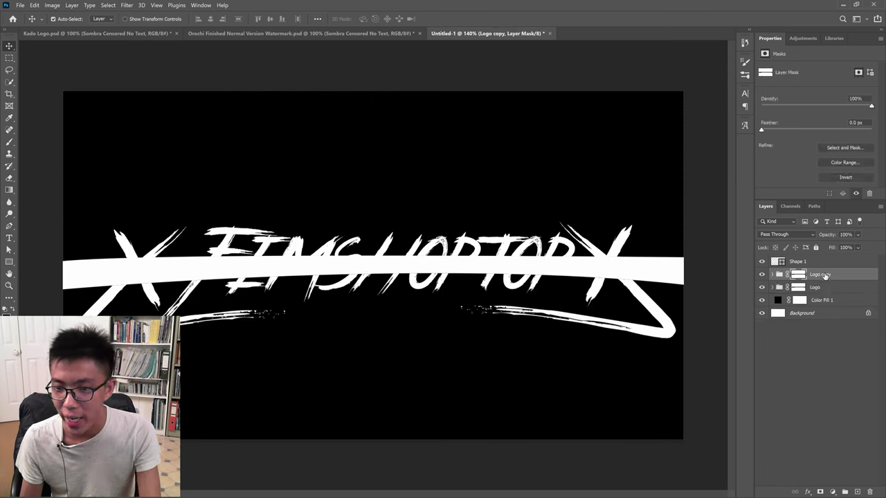
{"action": "double_click", "coordinate": [820, 275]}
{"action": "type", "text": "Knockout"}
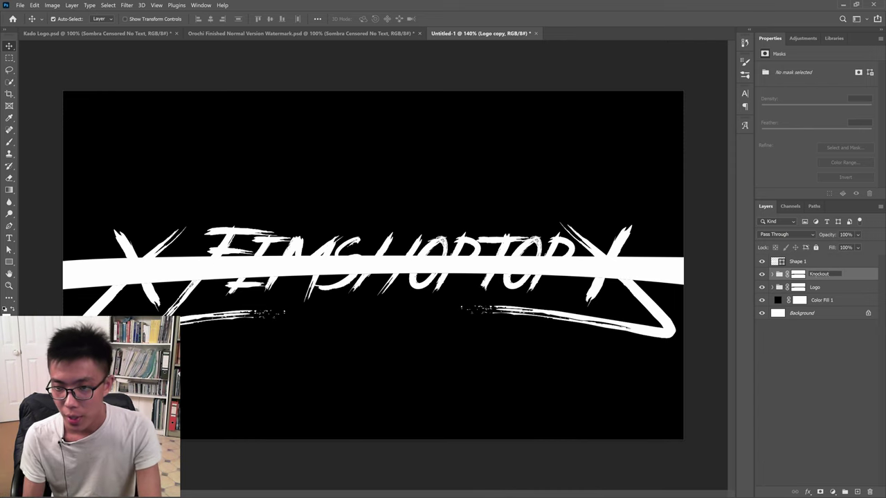
{"action": "key", "text": "Return"}
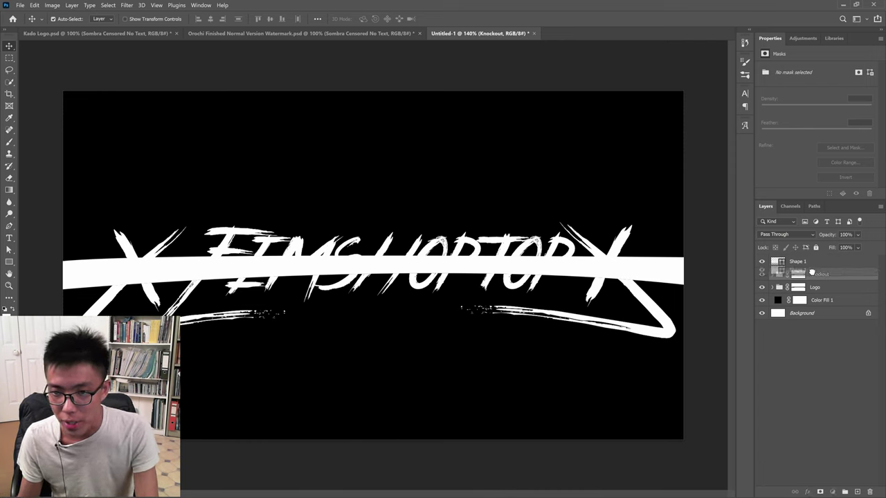
{"action": "left_click_drag", "start_coordinate": [806, 274], "coordinate": [806, 283]}
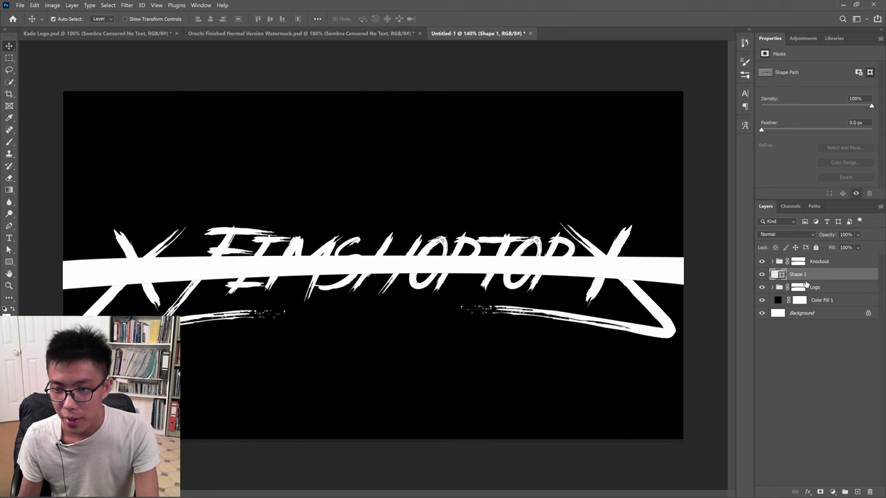
Replace Knockout's layer mask with a new one made from the white bar's outline
{"action": "left_click", "coordinate": [801, 262]}
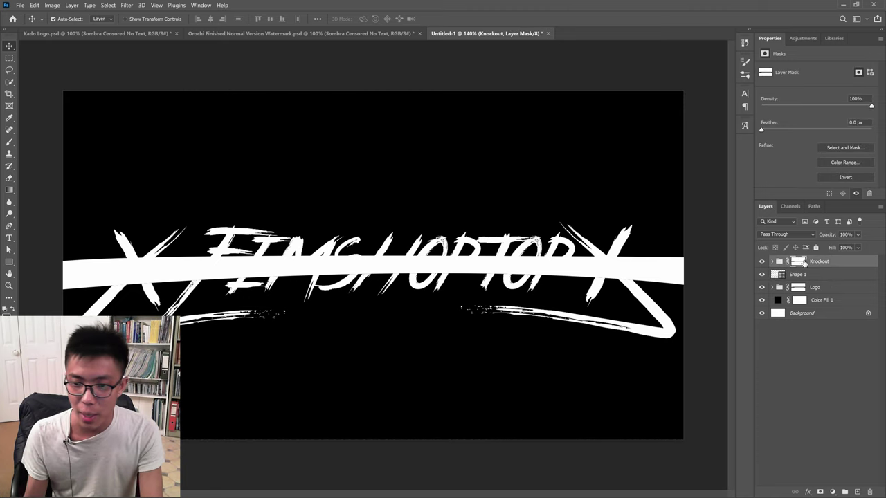
{"action": "right_click", "coordinate": [803, 264]}
{"action": "left_click", "coordinate": [807, 279]}
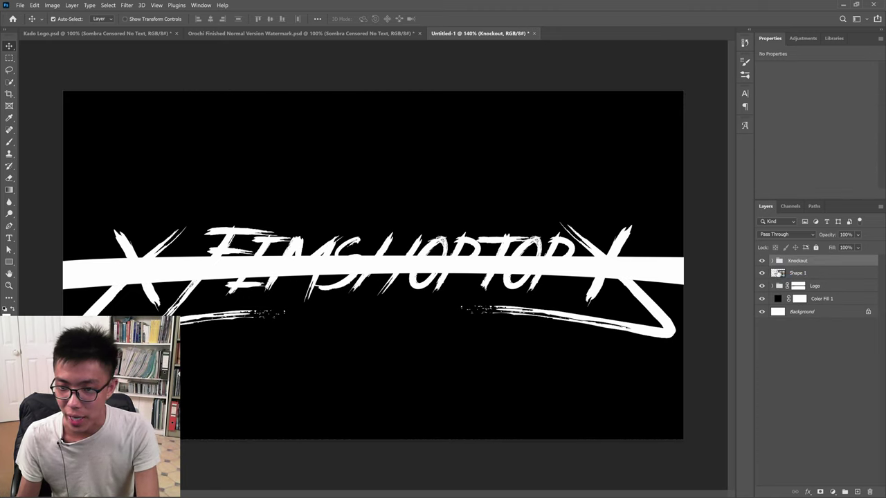
{"action": "left_click", "coordinate": [777, 273]}
{"action": "left_click", "coordinate": [791, 262]}
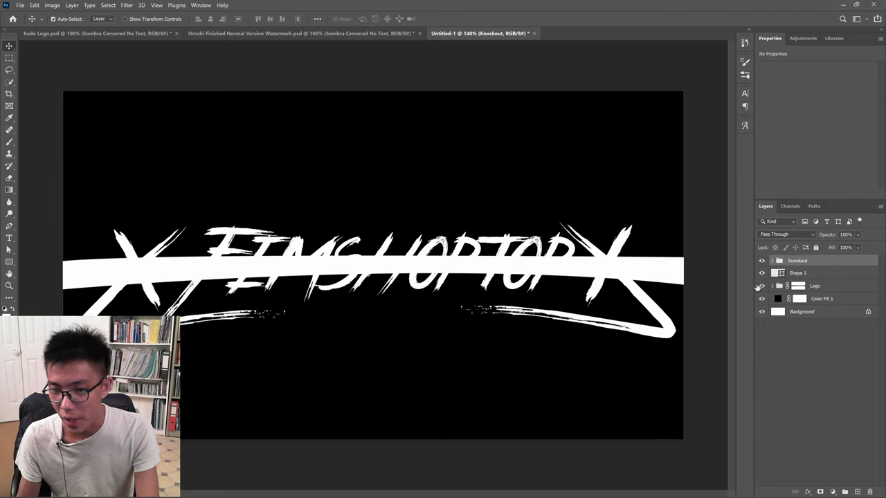
{"action": "left_click", "coordinate": [780, 277]}
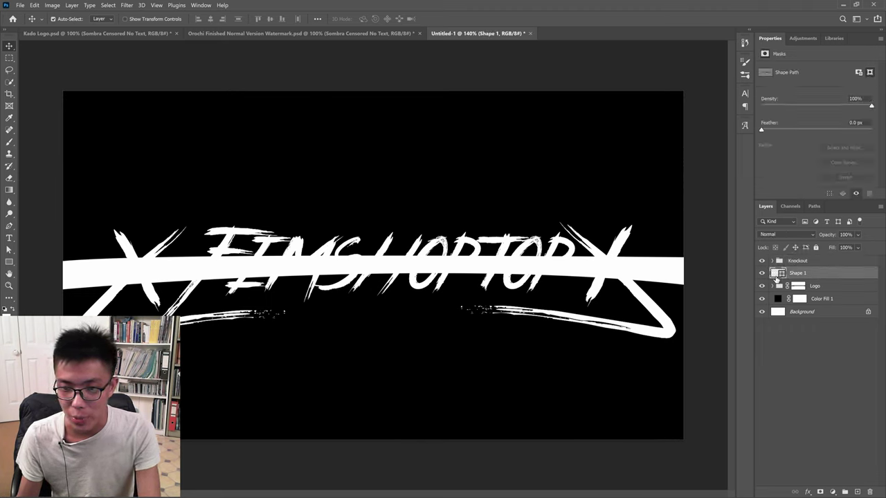
{"action": "left_click", "coordinate": [776, 274], "text": "ctrl"}
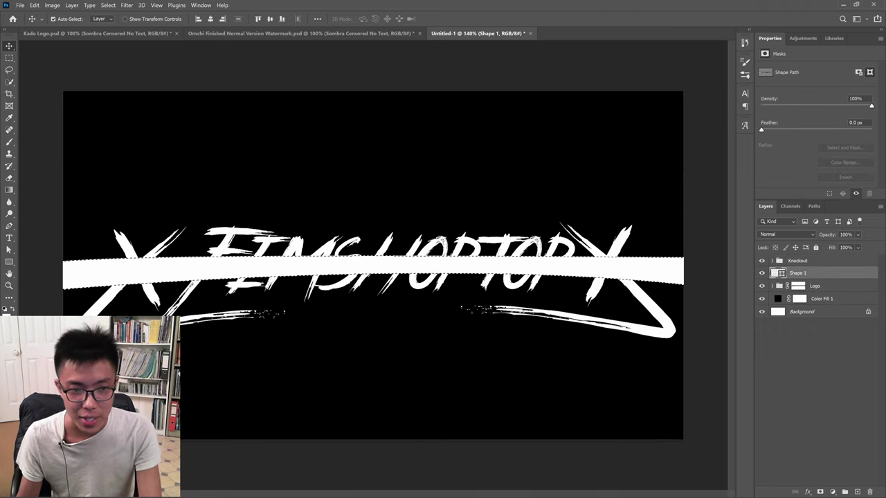
{"action": "left_click", "coordinate": [794, 260]}
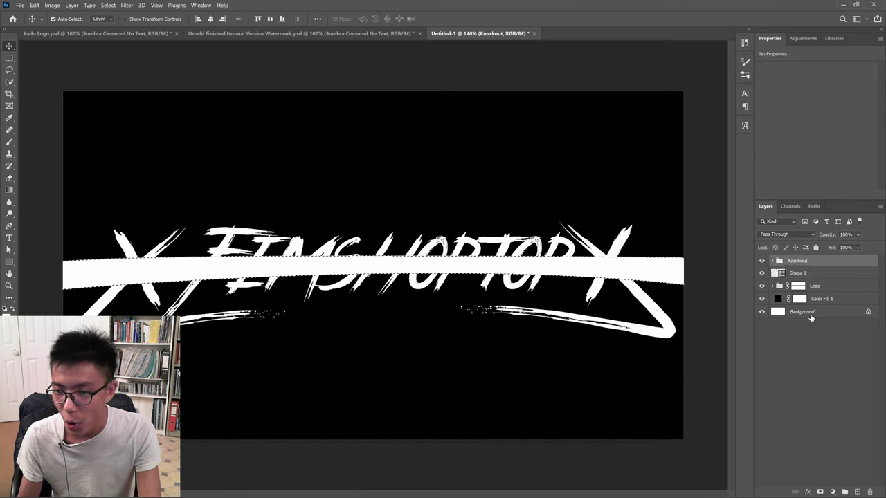
{"action": "left_click", "coordinate": [820, 491]}
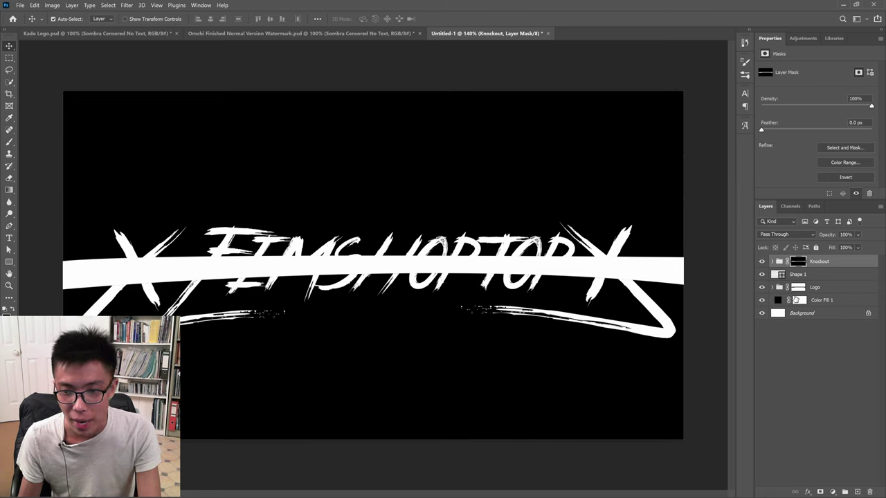
Toggle the white bar's visibility off and back on, then select the Knockout group's mask
{"action": "left_click", "coordinate": [761, 274]}
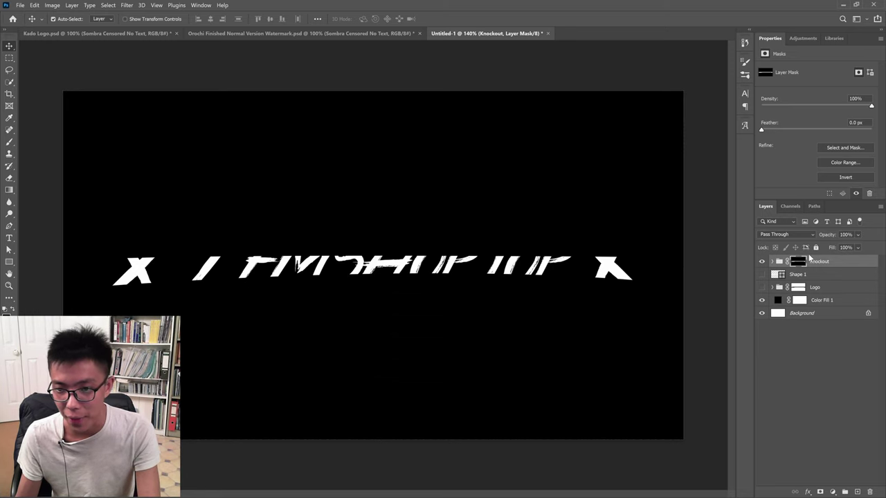
{"action": "left_click", "coordinate": [762, 274]}
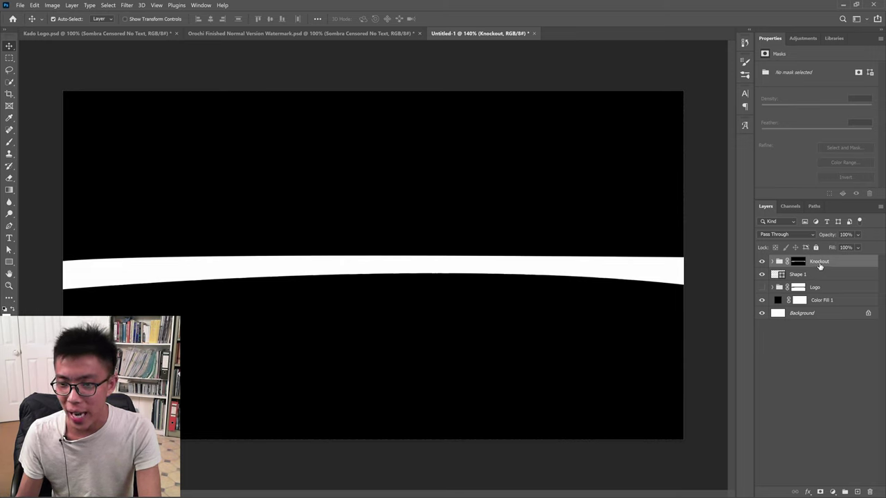
{"action": "left_click", "coordinate": [815, 275]}
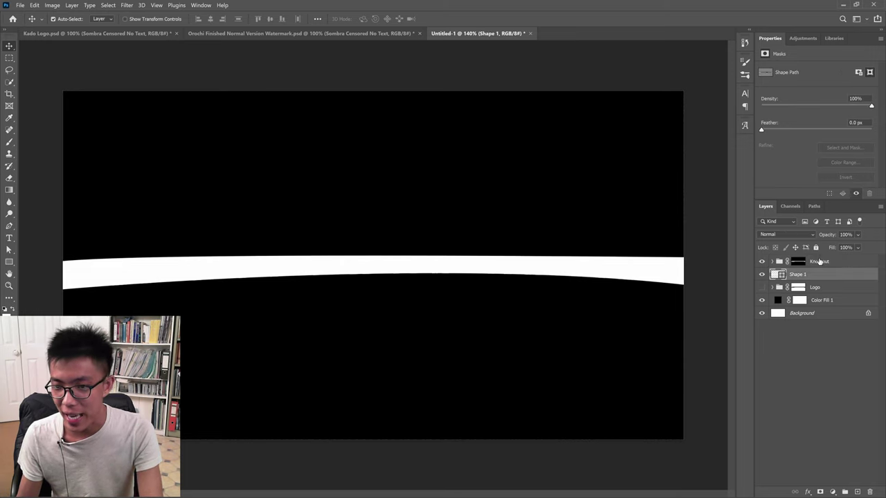
{"action": "left_click", "coordinate": [818, 263]}
{"action": "left_click", "coordinate": [813, 275]}
{"action": "left_click", "coordinate": [817, 262]}
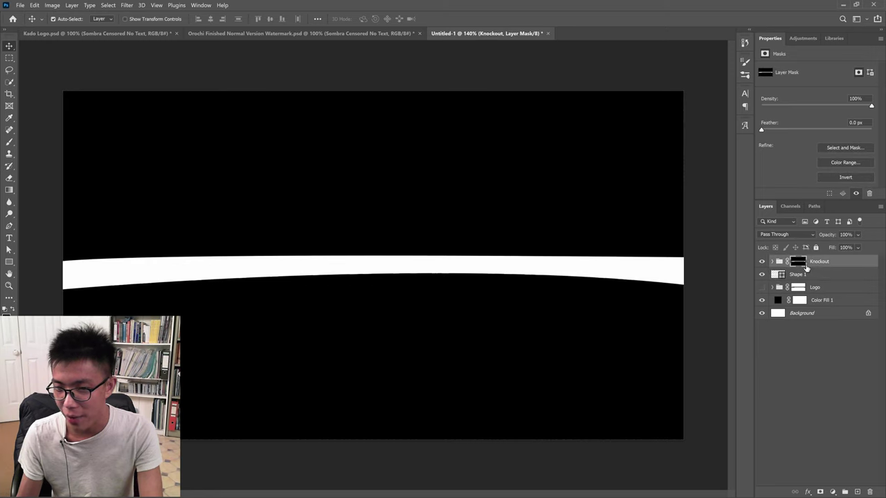
In the Knockout group's Blending Options, set Knockout to Shallow and Fill Opacity to 0%
{"action": "left_click", "coordinate": [807, 492]}
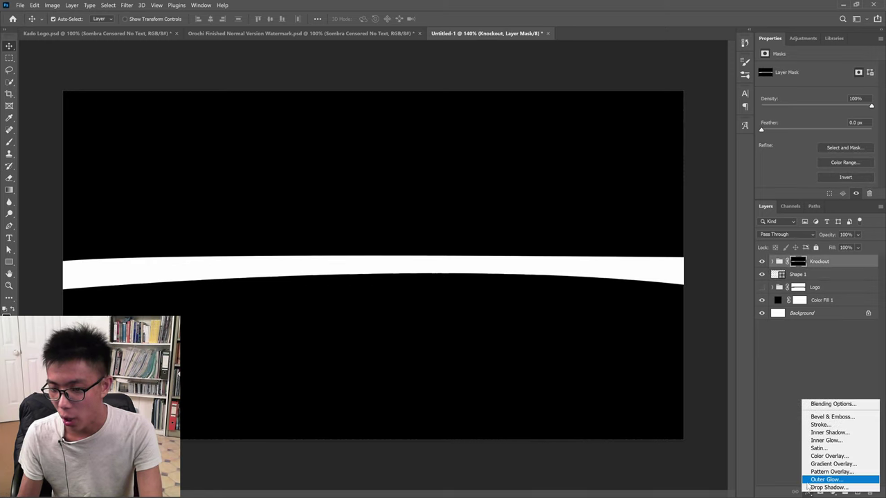
{"action": "left_click", "coordinate": [830, 405]}
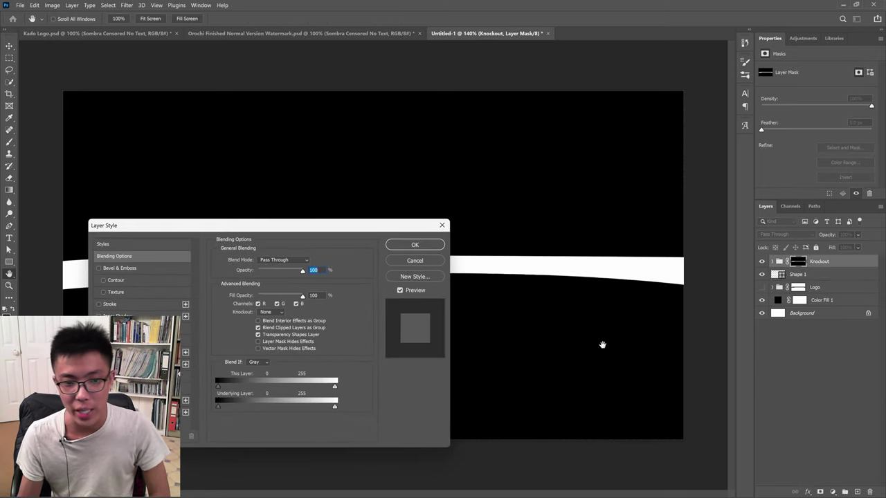
{"action": "left_click", "coordinate": [270, 312]}
{"action": "left_click", "coordinate": [272, 325]}
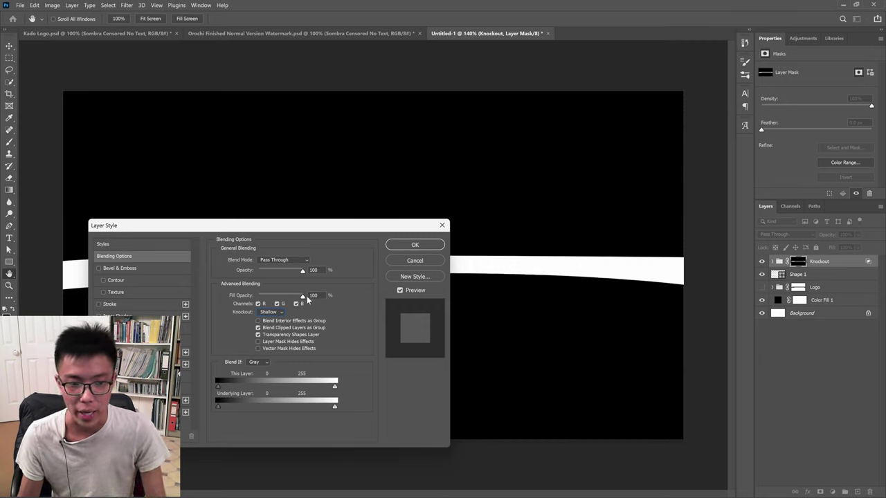
{"action": "left_click_drag", "start_coordinate": [300, 297], "coordinate": [239, 305]}
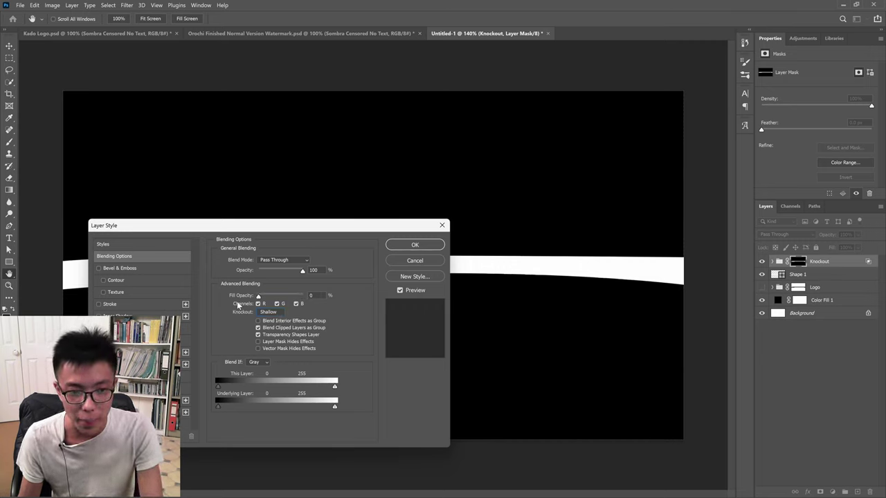
{"action": "left_click", "coordinate": [429, 247]}
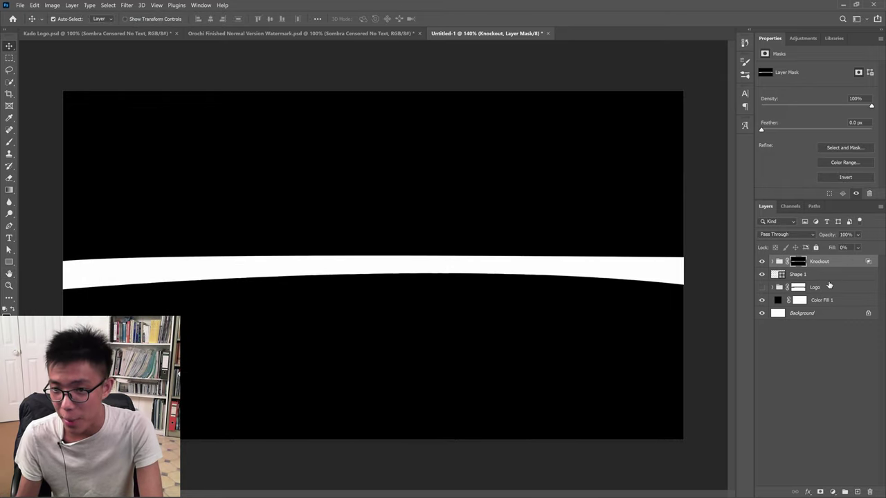
Group the Knockout and Shape 1 layers with Ctrl+G and expand the new Group 1
{"action": "left_click", "coordinate": [829, 275]}
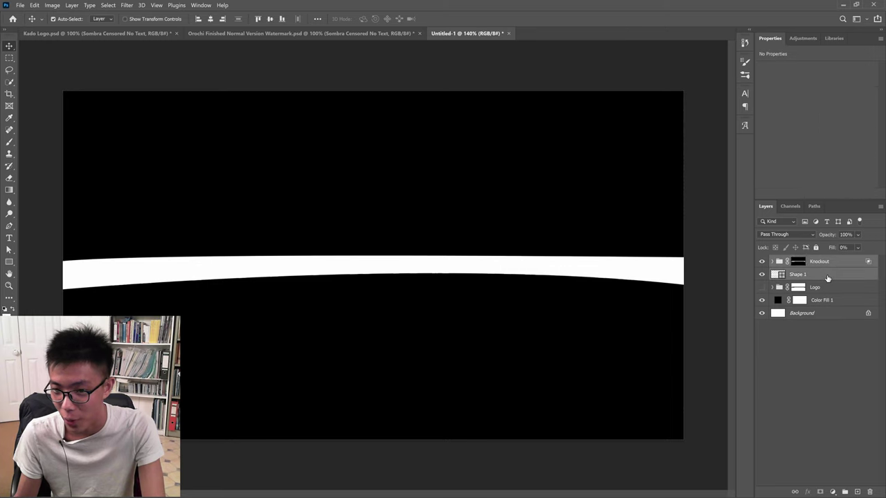
{"action": "key", "text": "ctrl+g"}
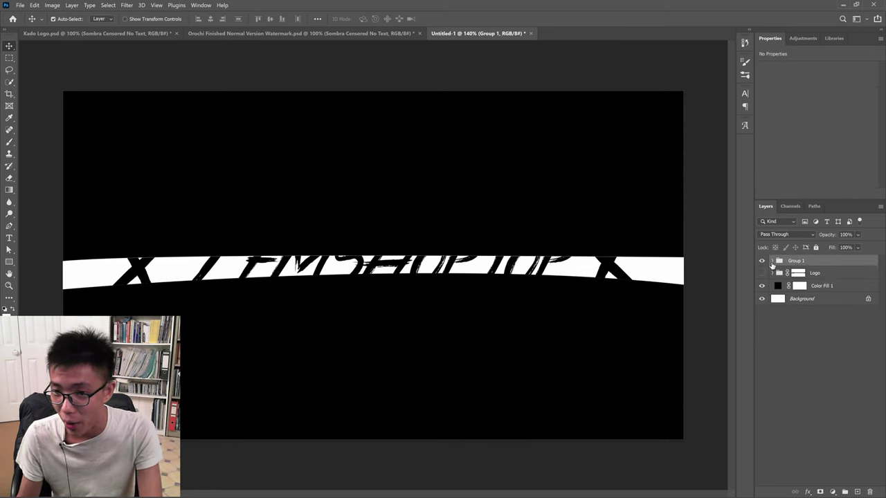
{"action": "left_click", "coordinate": [774, 262]}
{"action": "left_click", "coordinate": [826, 275]}
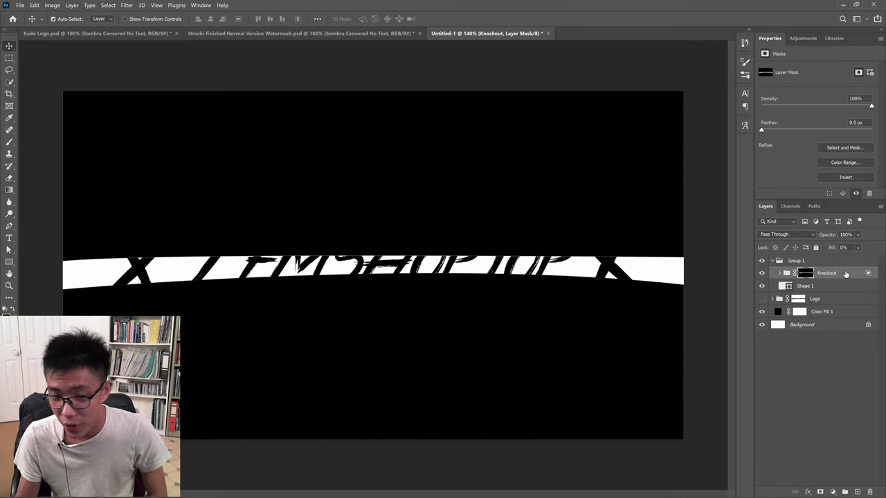
{"action": "left_click", "coordinate": [859, 288]}
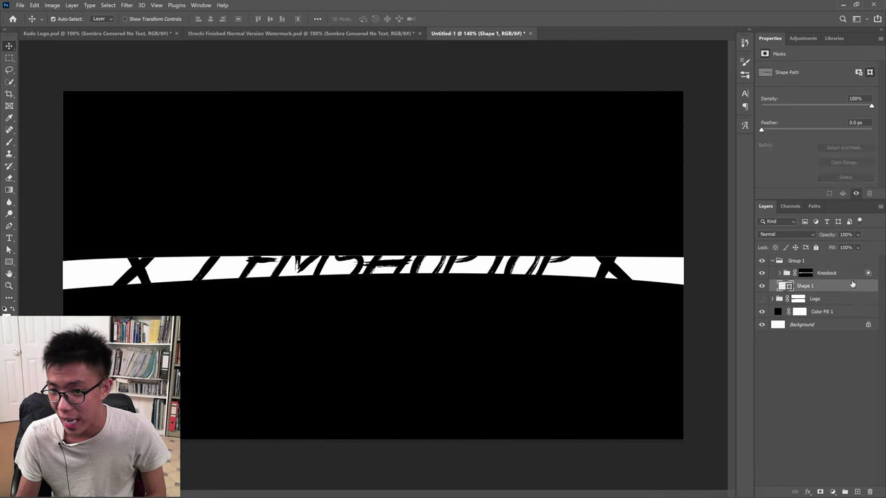
{"action": "left_click", "coordinate": [805, 274]}
Rename the parent group 'Knockout Layer' and the inner Knockout group 'Knockout Font'
{"action": "double_click", "coordinate": [789, 262]}
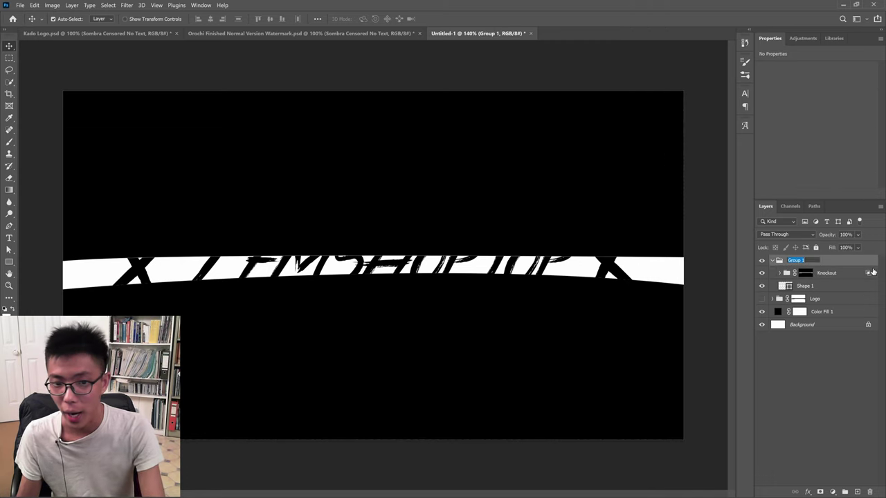
{"action": "type", "text": "KN"}
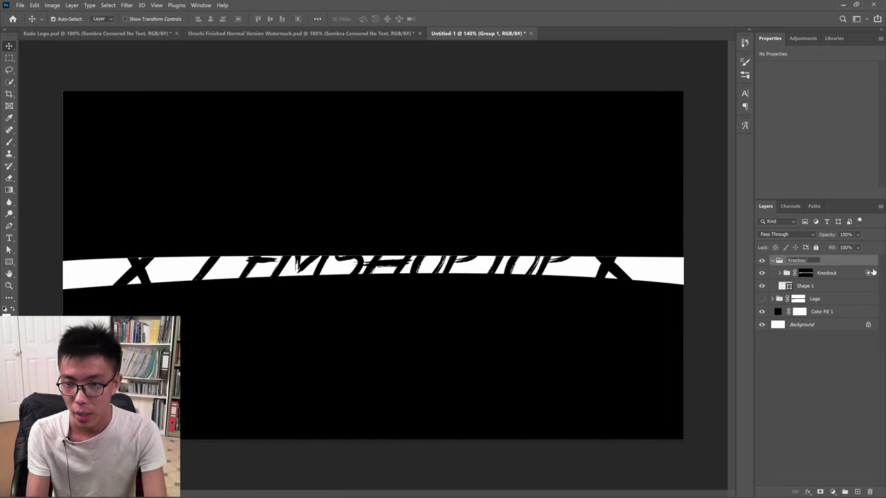
{"action": "type", "text": "ockout"}
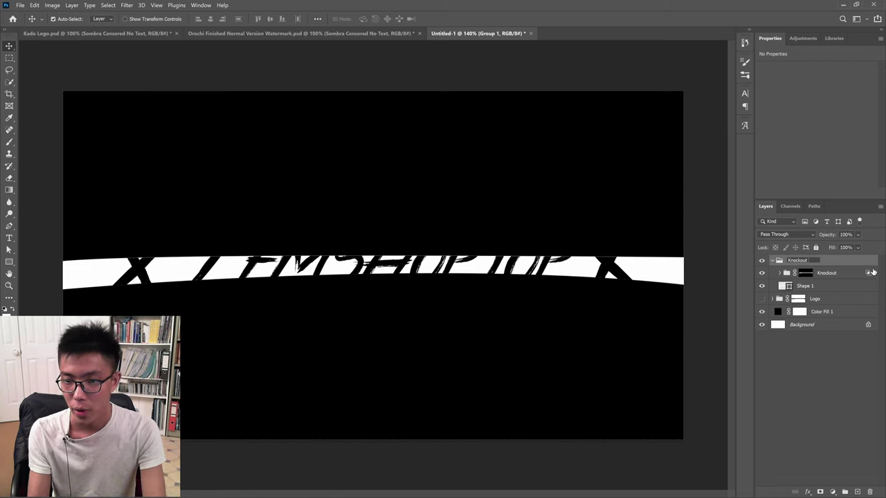
{"action": "type", "text": " Layer"}
{"action": "key", "text": "Return"}
{"action": "double_click", "coordinate": [827, 273]}
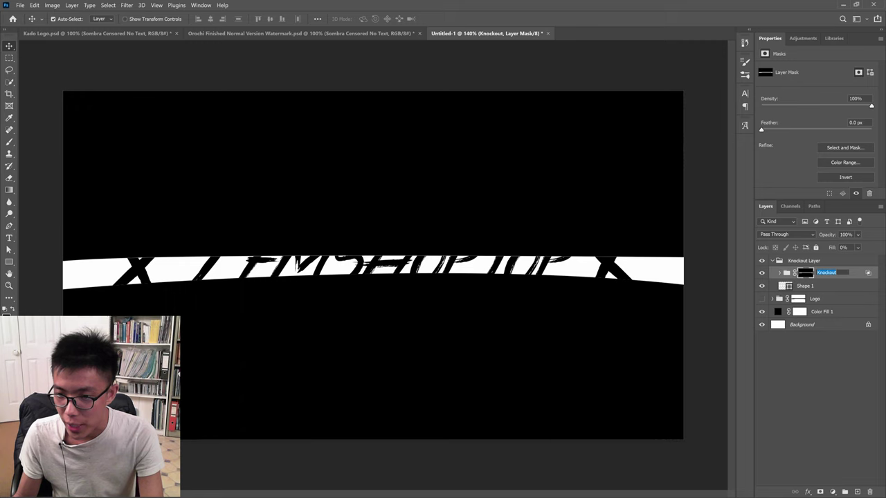
{"action": "key", "text": "Right"}
{"action": "key", "text": "Return"}
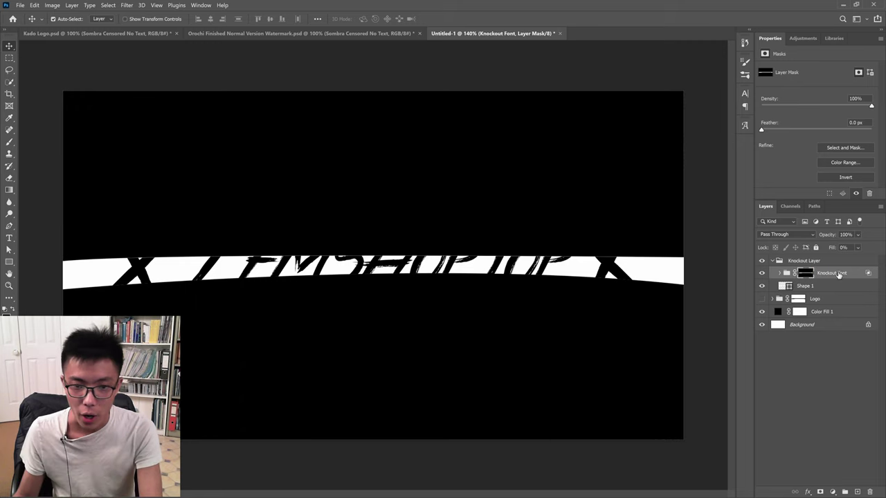
{"action": "left_click", "coordinate": [789, 287]}
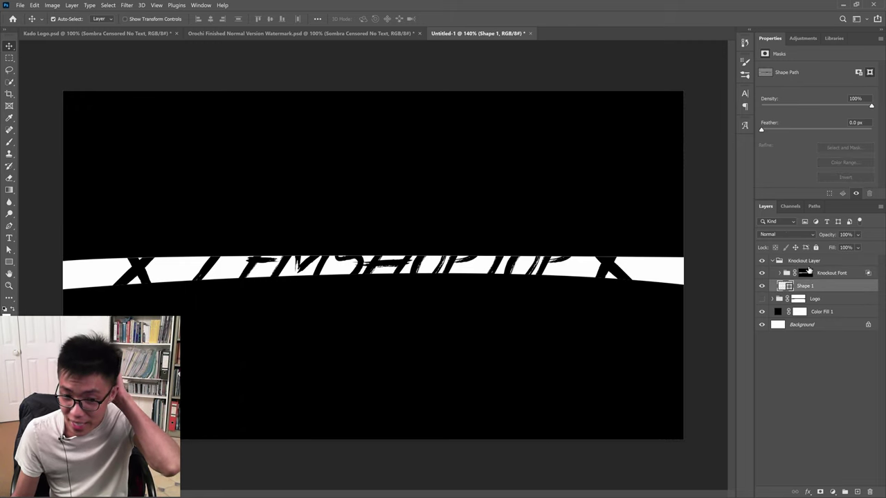
{"action": "left_click", "coordinate": [837, 274]}
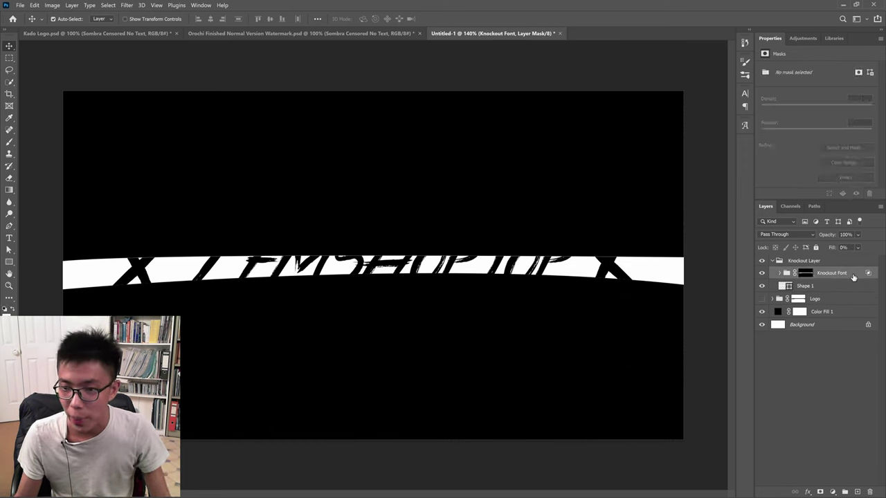
{"action": "double_click", "coordinate": [853, 275]}
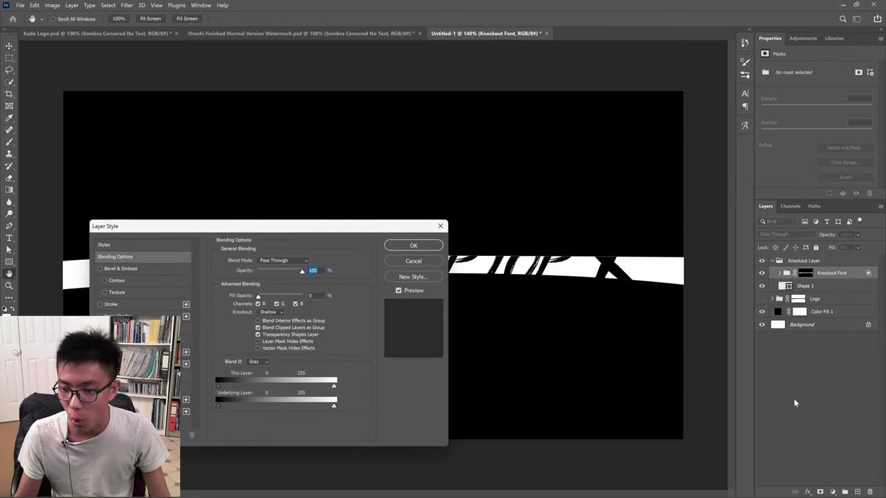
{"action": "left_click", "coordinate": [272, 309]}
{"action": "left_click", "coordinate": [270, 318]}
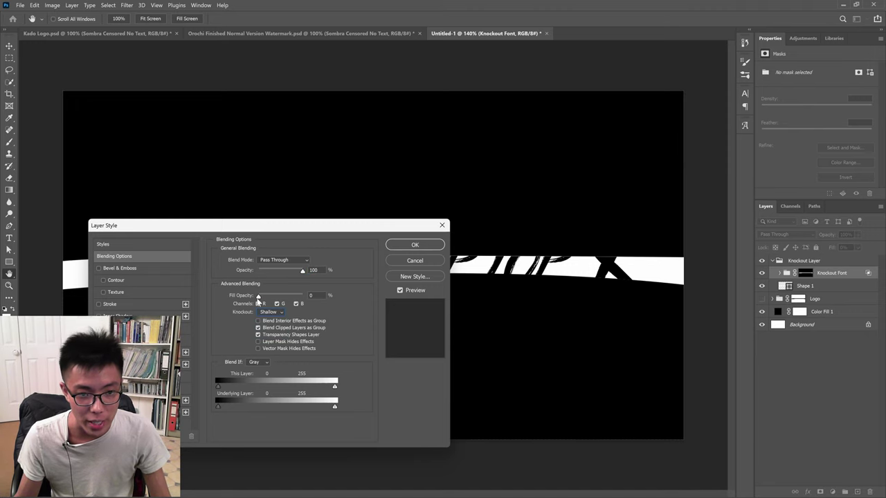
{"action": "left_click_drag", "start_coordinate": [257, 297], "coordinate": [168, 311]}
{"action": "left_click", "coordinate": [415, 245]}
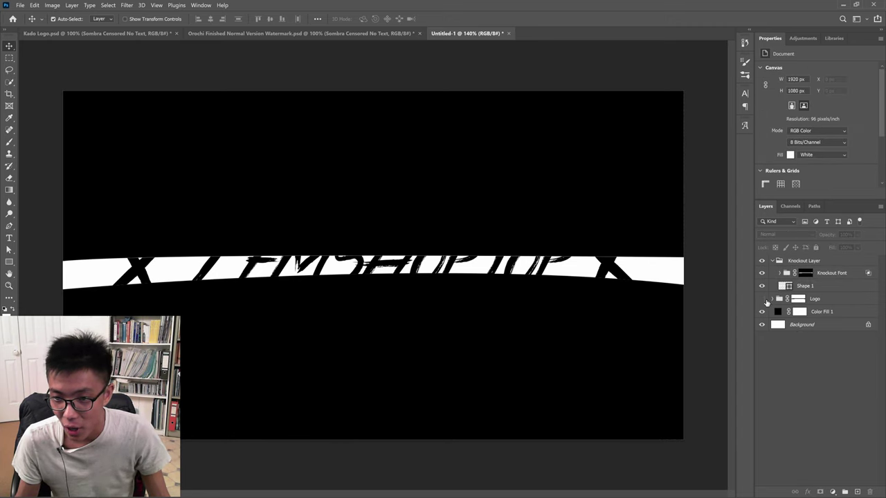
Show the Logo group and toggle the white band off and on to compare
{"action": "left_click", "coordinate": [762, 299]}
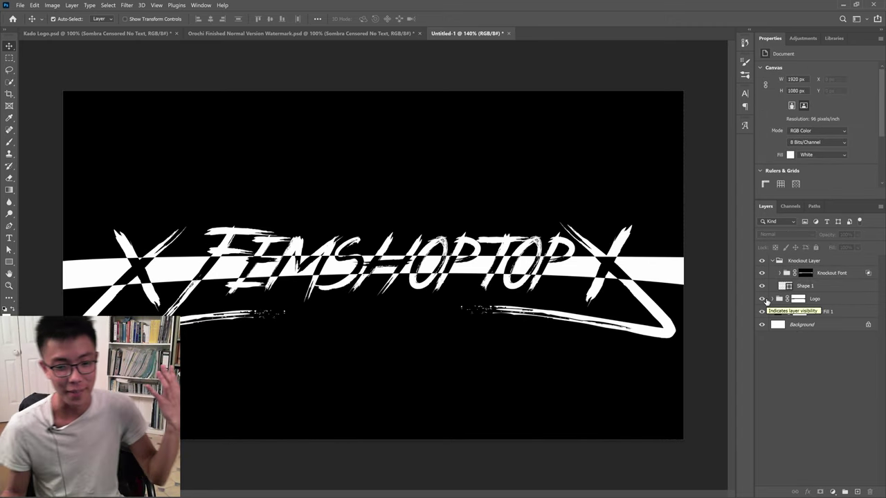
{"action": "key", "text": "alt+]"}
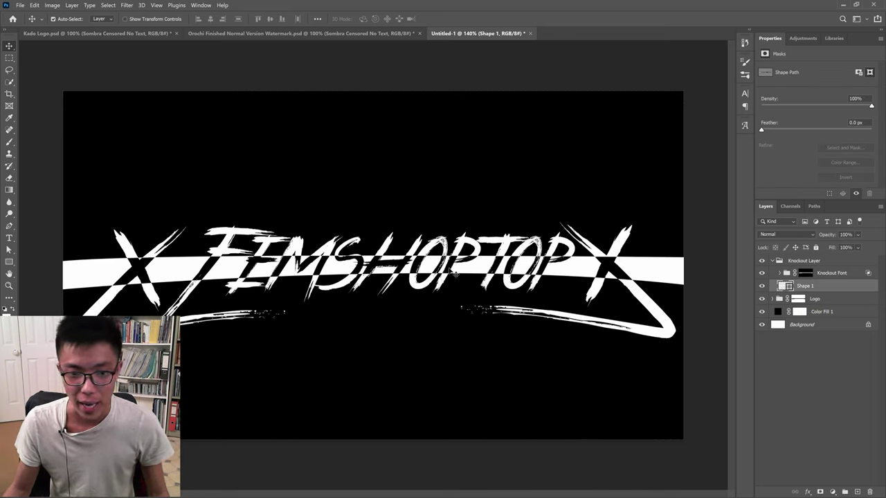
{"action": "left_click", "coordinate": [761, 286]}
{"action": "left_click", "coordinate": [761, 285]}
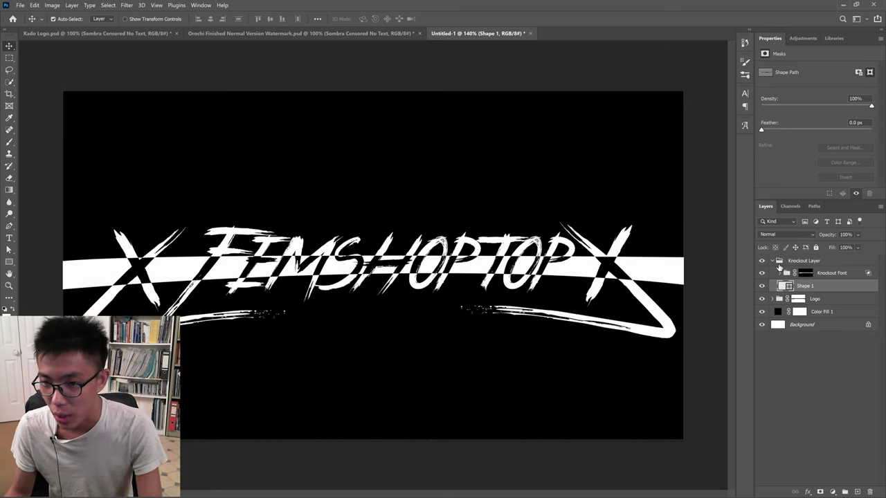
Collapse the Knockout Layer group, recheck Logo and group visibility, then switch to Firefox
{"action": "left_click", "coordinate": [762, 260]}
{"action": "left_click", "coordinate": [772, 261]}
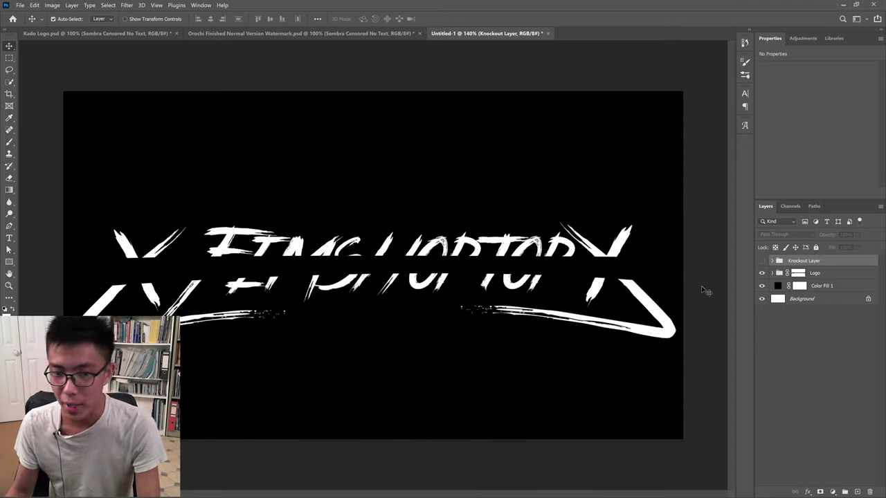
{"action": "left_click", "coordinate": [761, 271]}
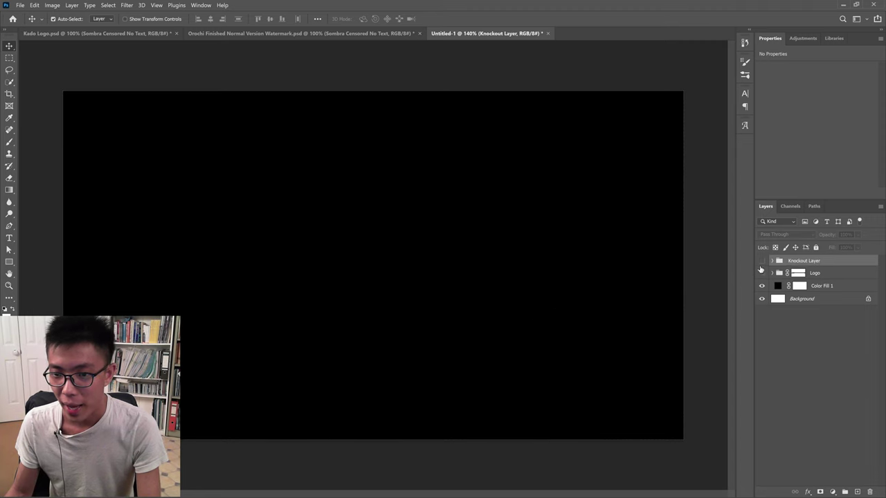
{"action": "left_click", "coordinate": [761, 260]}
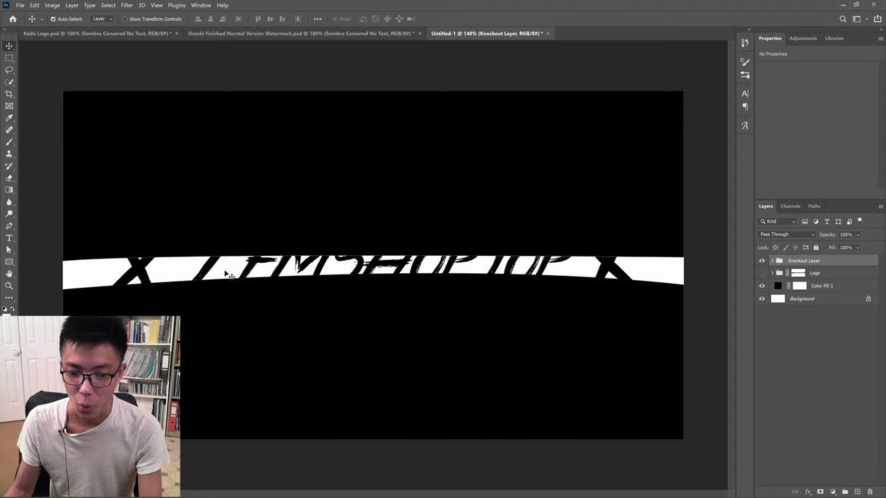
{"action": "left_click", "coordinate": [762, 273]}
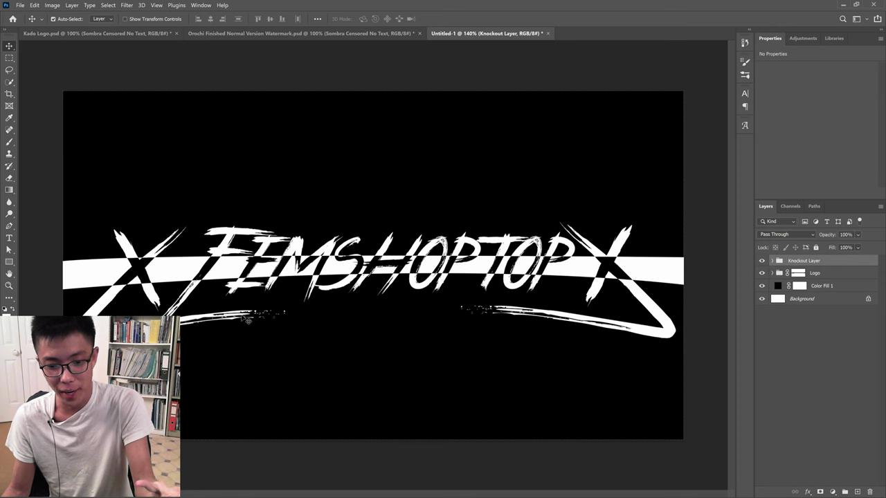
{"action": "left_click", "coordinate": [207, 494]}
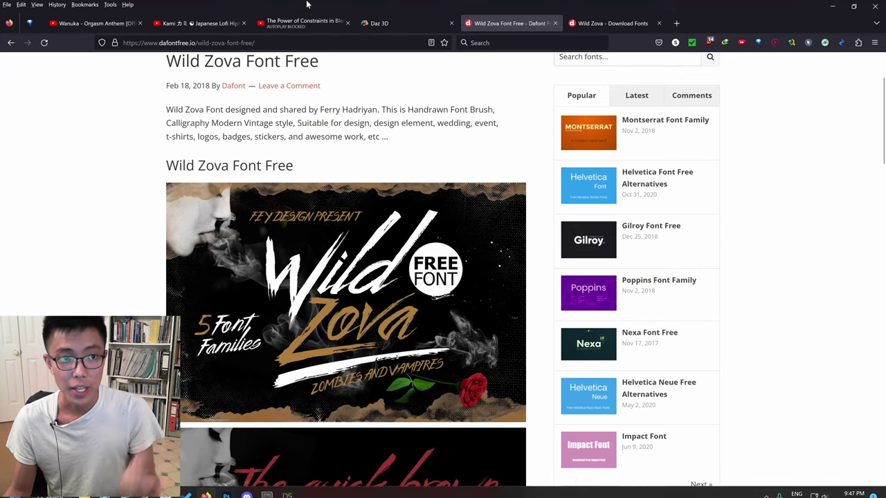
Search Google Images for 'judgement game logo' and open the first JUDGMENT result
{"action": "key", "text": "ctrl+l"}
{"action": "type", "text": "l"}
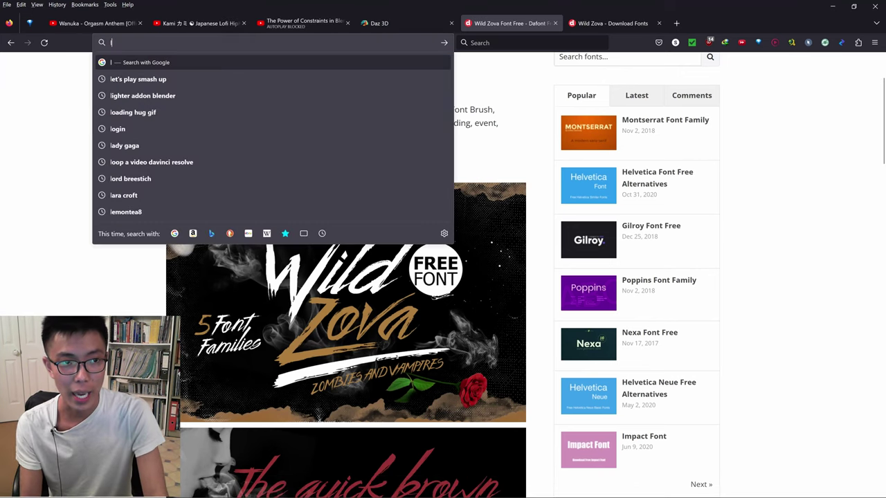
{"action": "key", "text": "BackSpace"}
{"action": "type", "text": "judgement game"}
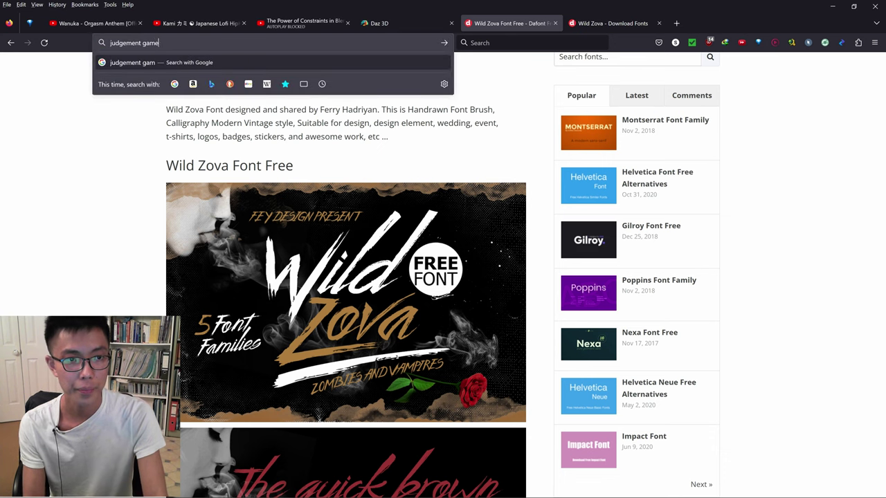
{"action": "type", "text": " logo"}
{"action": "key", "text": "Return"}
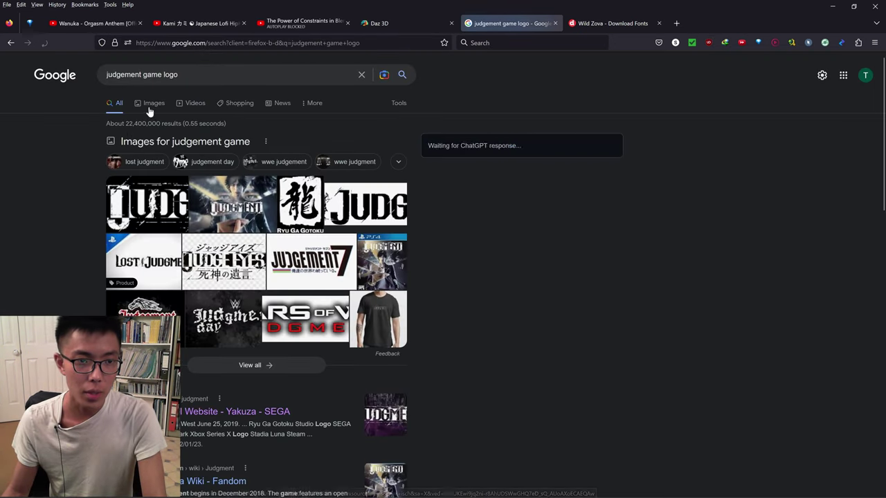
{"action": "left_click", "coordinate": [149, 110]}
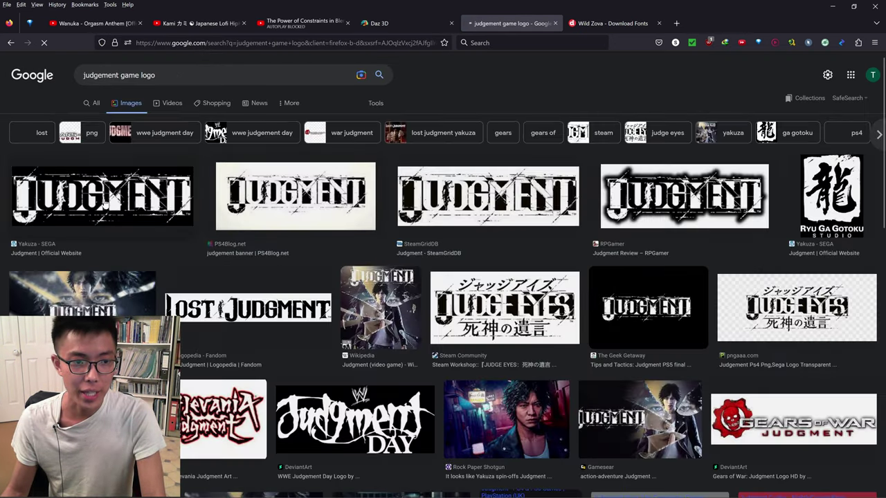
{"action": "left_click", "coordinate": [104, 194]}
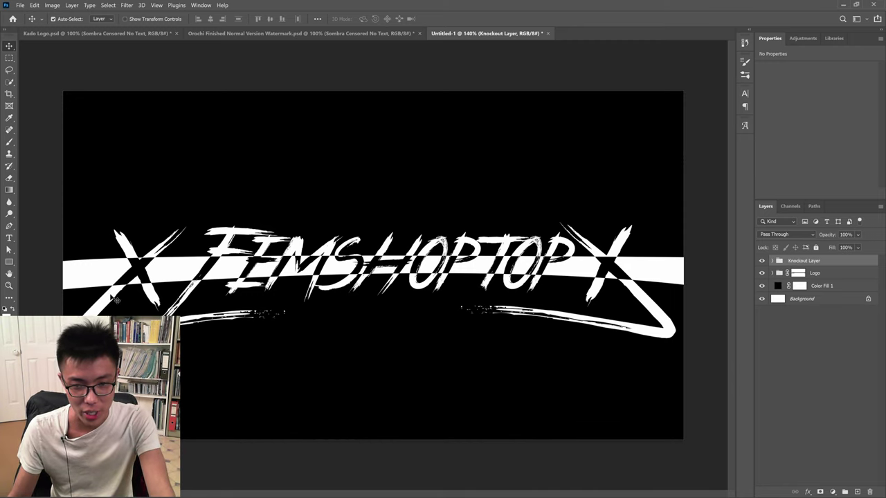
In the Orochi watermark document, draw two trial white rectangles and undo both
{"action": "left_click", "coordinate": [239, 35]}
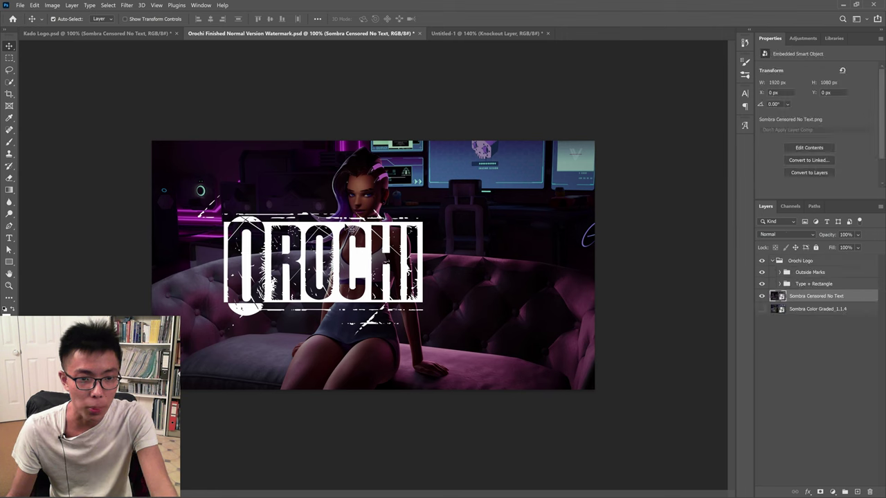
{"action": "left_click", "coordinate": [9, 262]}
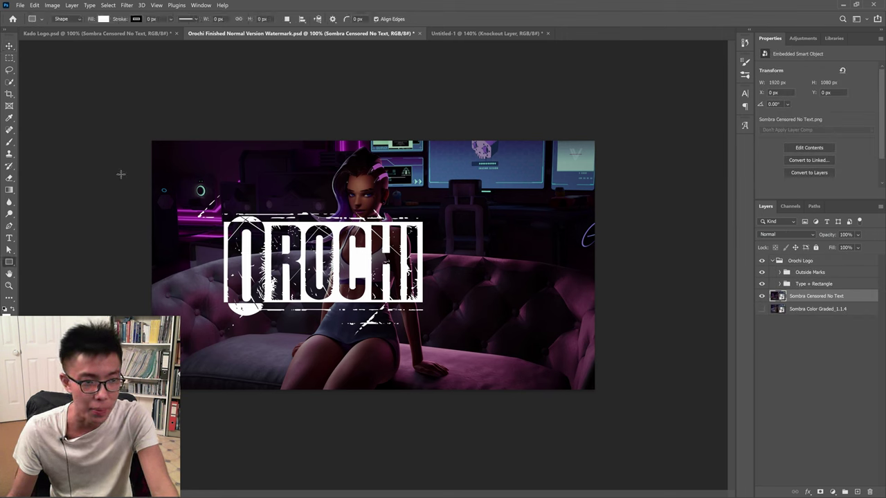
{"action": "left_click_drag", "start_coordinate": [187, 180], "coordinate": [472, 231]}
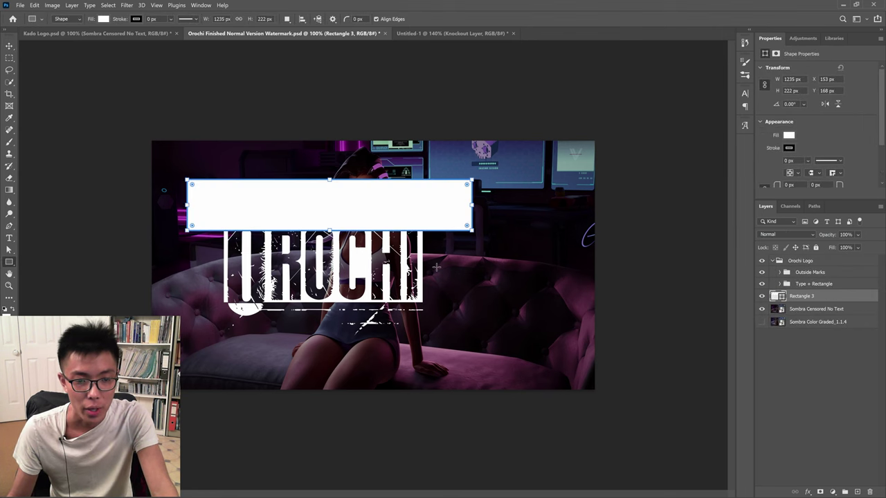
{"action": "key", "text": "ctrl+z"}
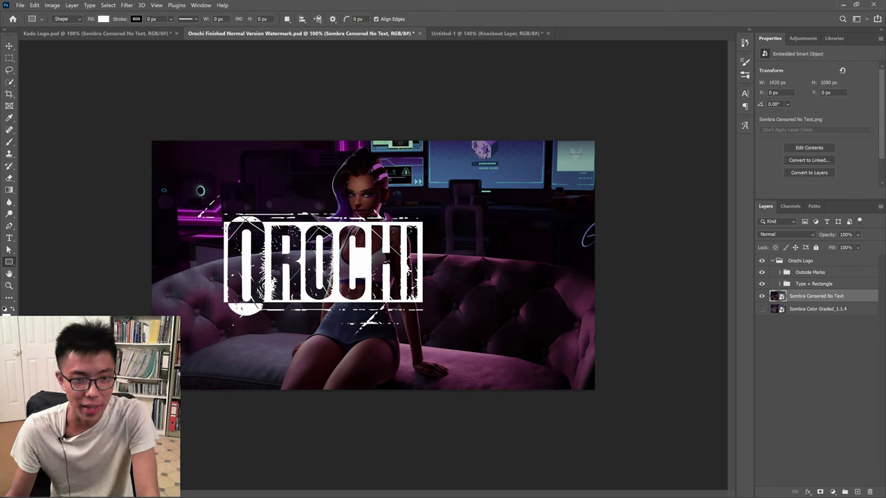
{"action": "mouse_move", "coordinate": [450, 191]}
{"action": "left_mouse_down"}
{"action": "mouse_move", "coordinate": [593, 258]}
{"action": "mouse_move", "coordinate": [619, 316]}
{"action": "left_mouse_up"}
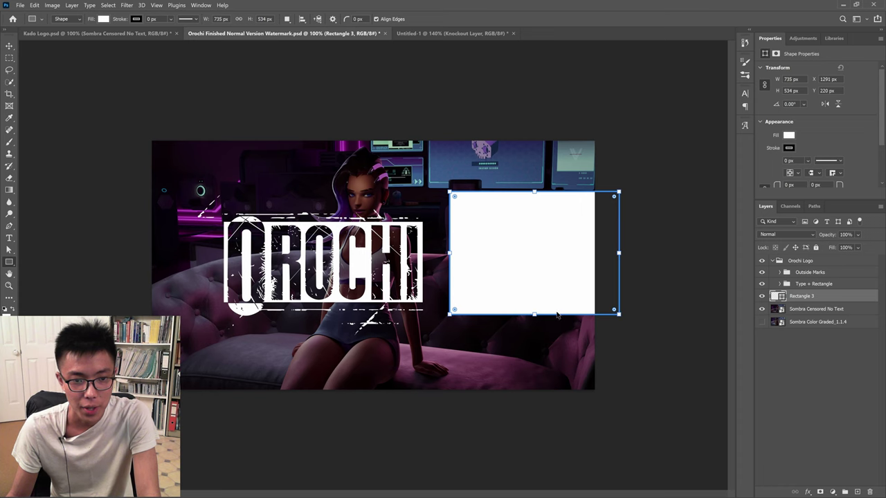
{"action": "key", "text": "ctrl+z"}
{"action": "left_click", "coordinate": [9, 237]}
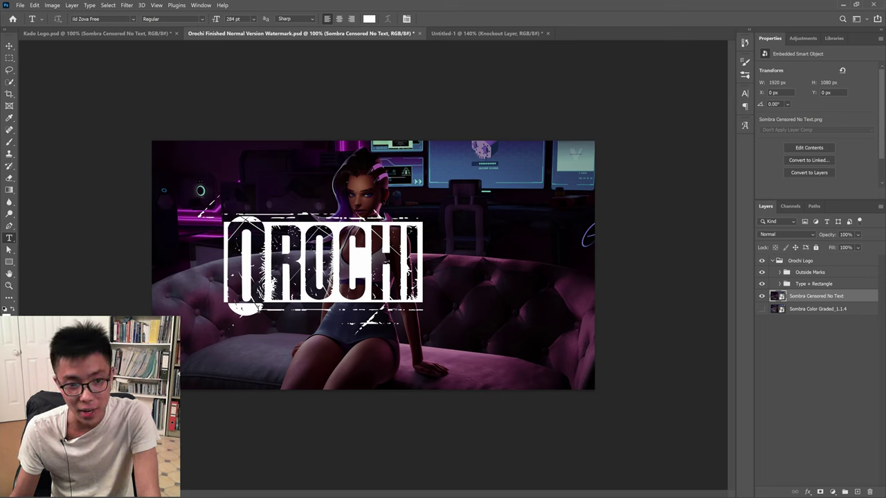
Copy a brush-mark layer from Outside Marks into the FEMSHOPTOP document, then delete and restore it
{"action": "left_click", "coordinate": [782, 277]}
{"action": "left_click", "coordinate": [780, 275]}
{"action": "left_click", "coordinate": [780, 275]}
{"action": "left_click", "coordinate": [780, 274]}
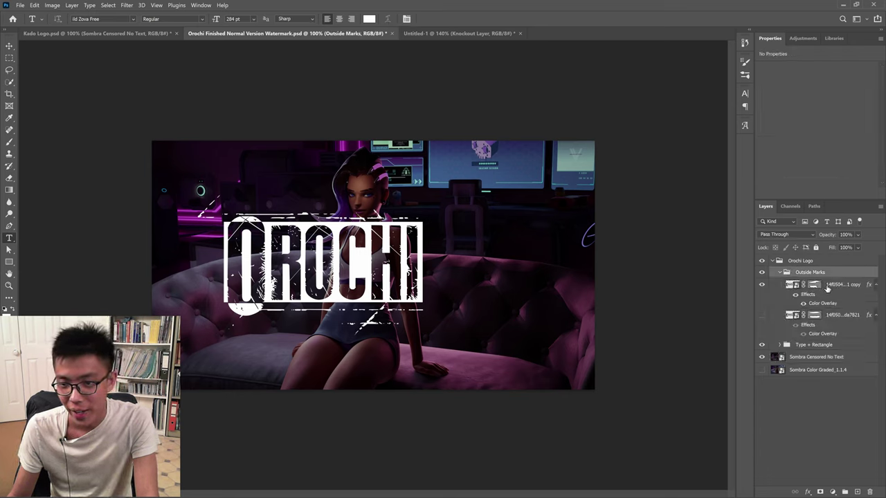
{"action": "left_click", "coordinate": [828, 290]}
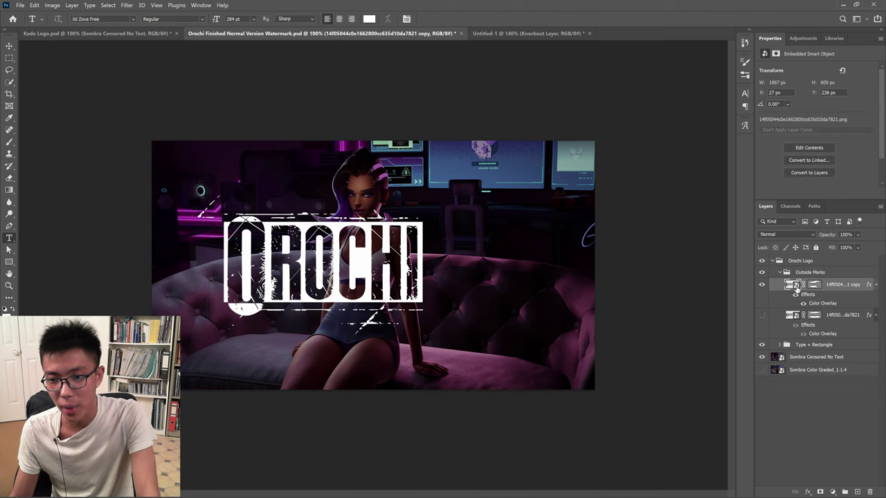
{"action": "left_click_drag", "start_coordinate": [790, 285], "coordinate": [455, 285]}
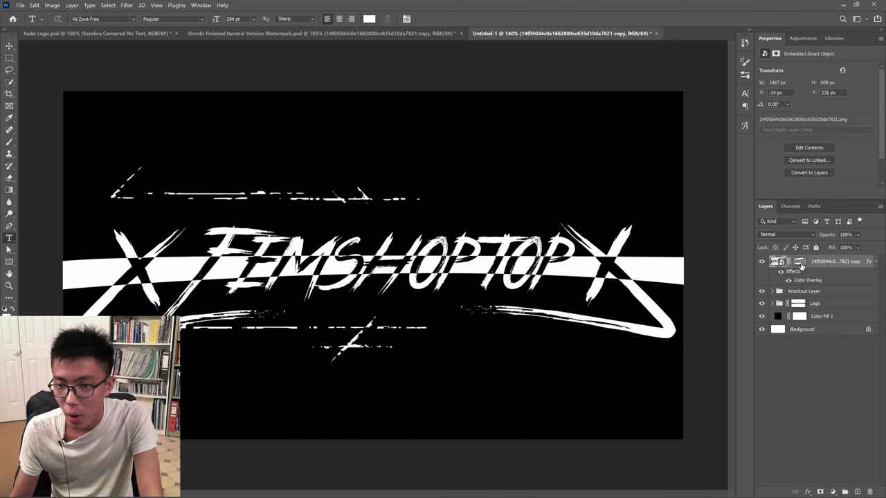
{"action": "key", "text": "Delete"}
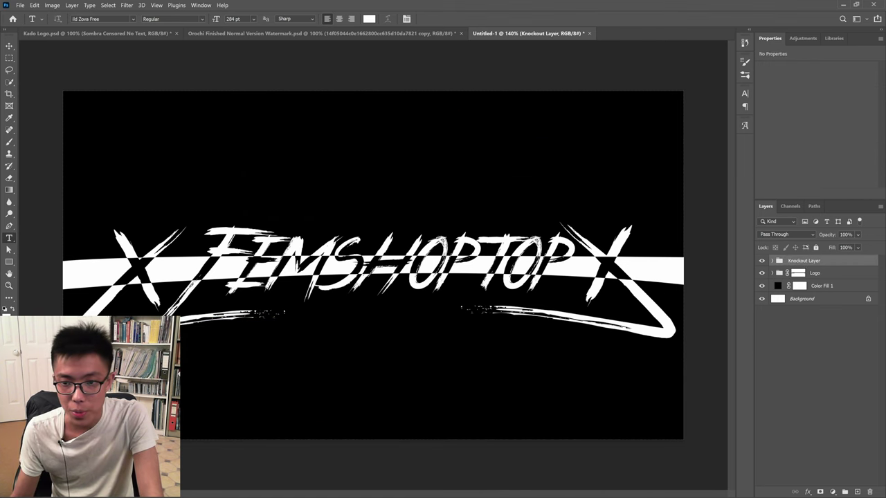
{"action": "key", "text": "ctrl+z"}
Disable the JUDGMENT logo's vector mask and move the full logo over the FIMSHOPTOP text
{"action": "right_click", "coordinate": [804, 263]}
{"action": "left_click", "coordinate": [824, 263]}
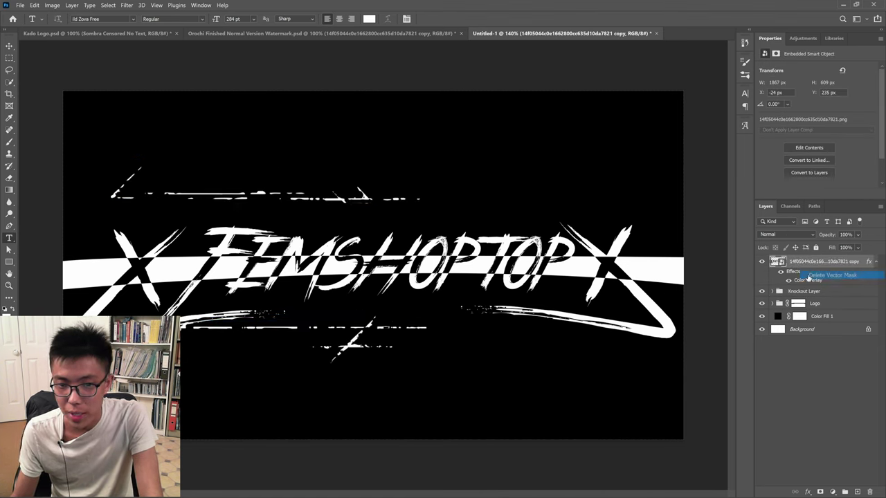
{"action": "left_click", "coordinate": [8, 46]}
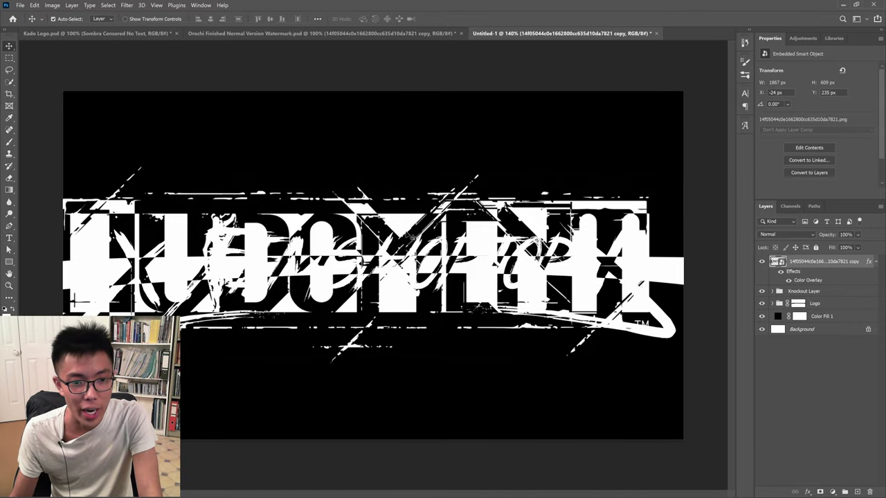
{"action": "left_click_drag", "start_coordinate": [409, 237], "coordinate": [385, 199]}
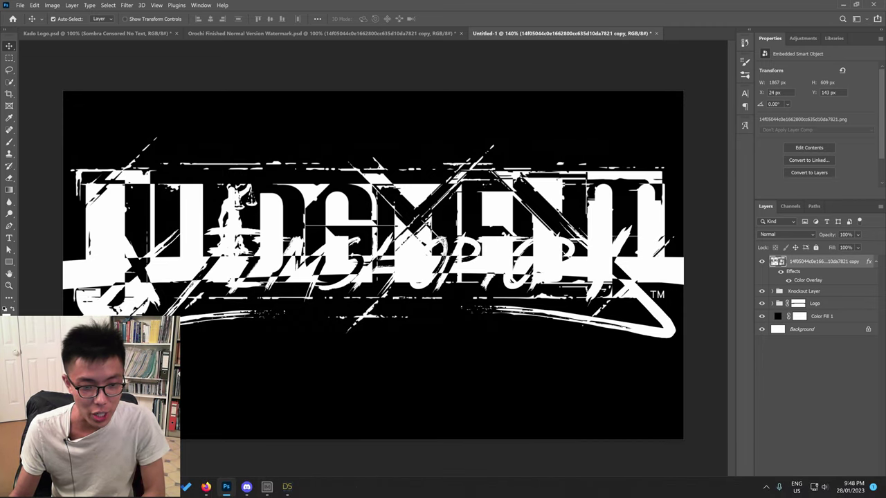
Preview the Yakuza SEGA transparent JUDGMENT logo and choose to save the image
{"action": "left_click", "coordinate": [206, 488]}
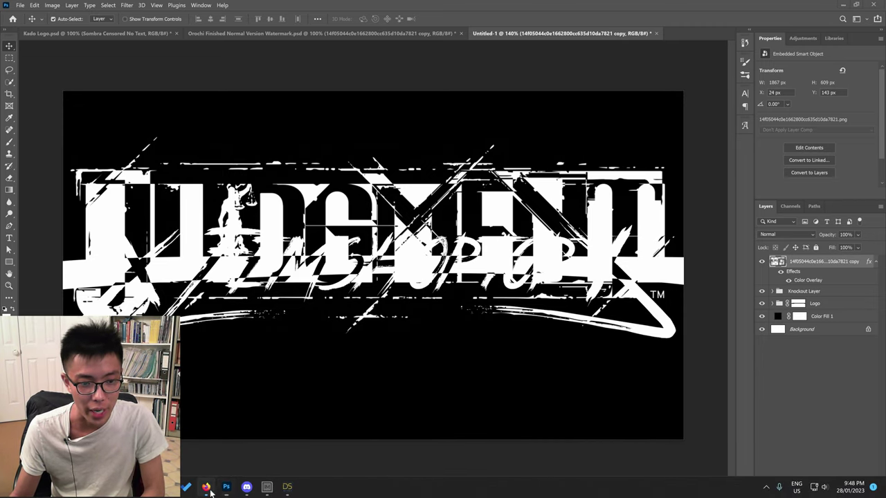
{"action": "scroll", "coordinate": [249, 103], "scroll_direction": "up", "scroll_amount": 1}
{"action": "left_click", "coordinate": [305, 155]}
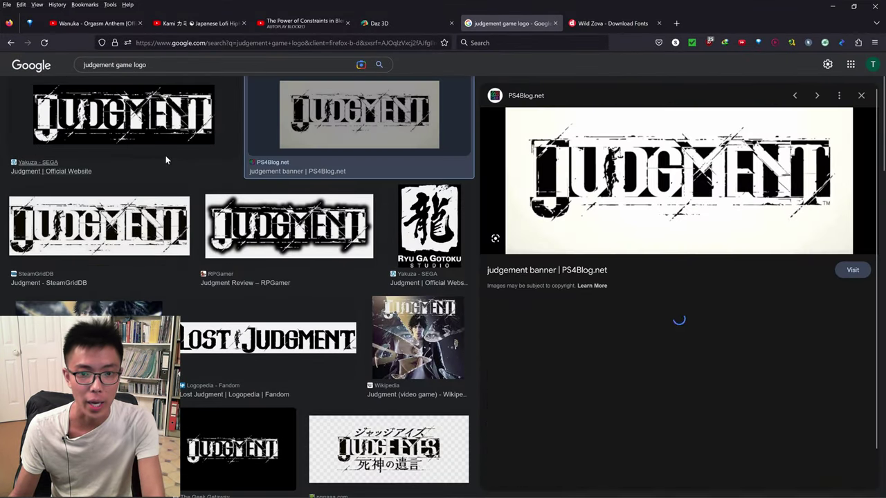
{"action": "left_click", "coordinate": [156, 132]}
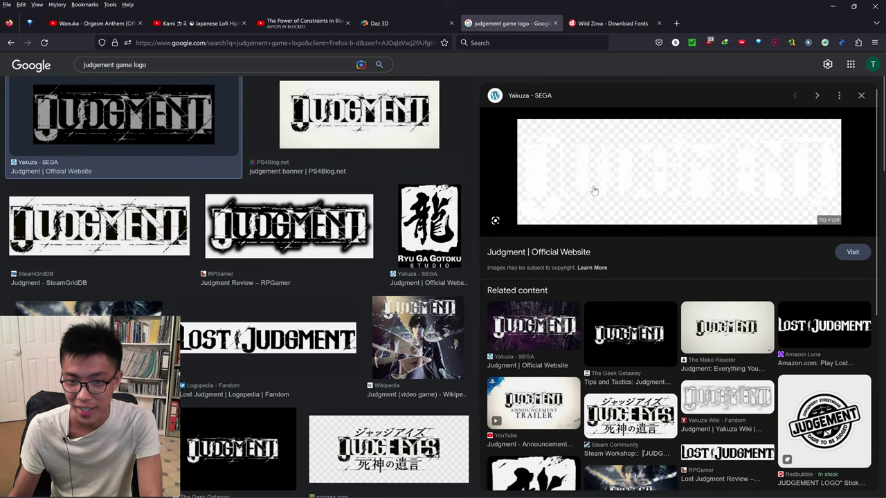
{"action": "right_click", "coordinate": [679, 173]}
{"action": "left_click", "coordinate": [702, 295]}
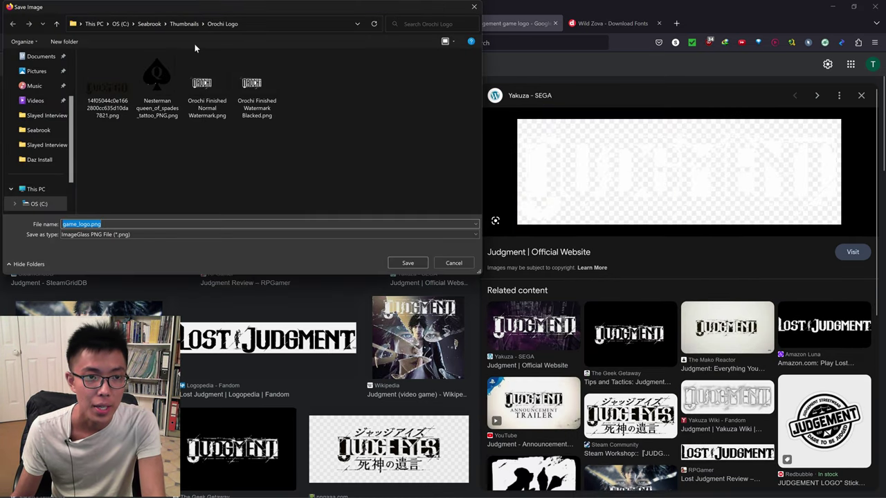
Save it as game_logo.png in a new Blender Projects > Photoshop Logo folder
{"action": "left_click", "coordinate": [149, 24]}
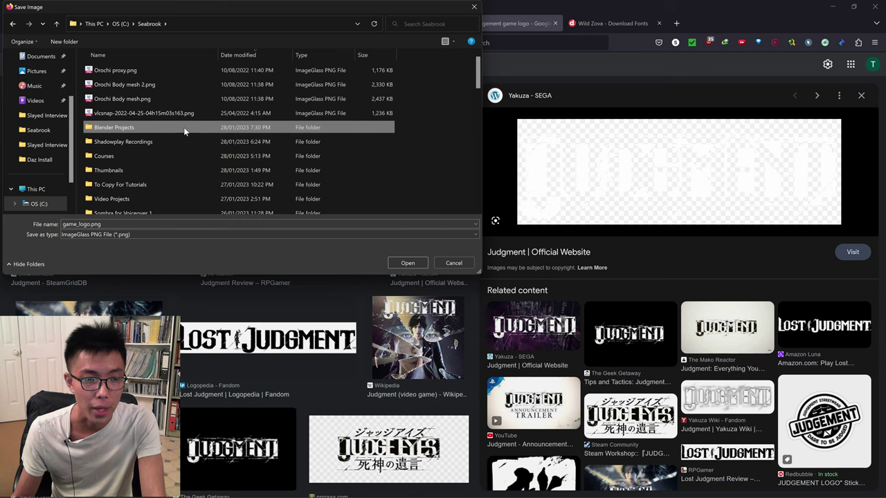
{"action": "double_click", "coordinate": [188, 128]}
{"action": "right_click", "coordinate": [438, 82]}
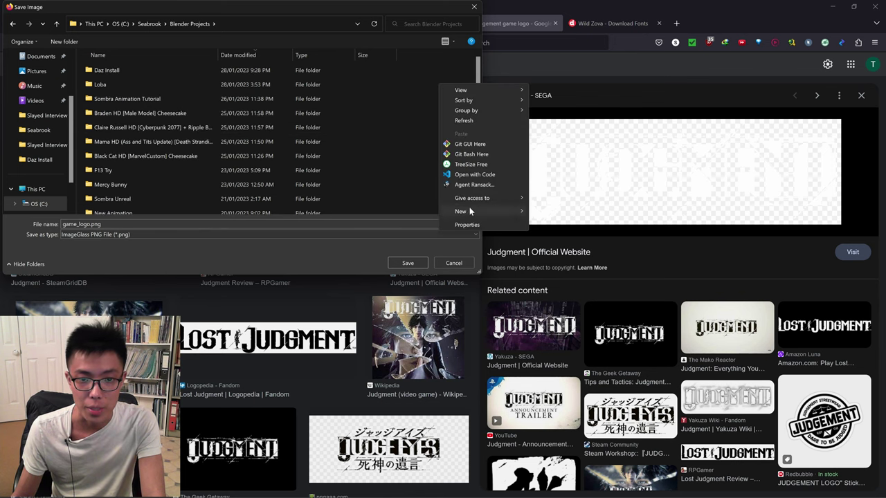
{"action": "mouse_move", "coordinate": [488, 206]}
{"action": "left_click", "coordinate": [588, 210]}
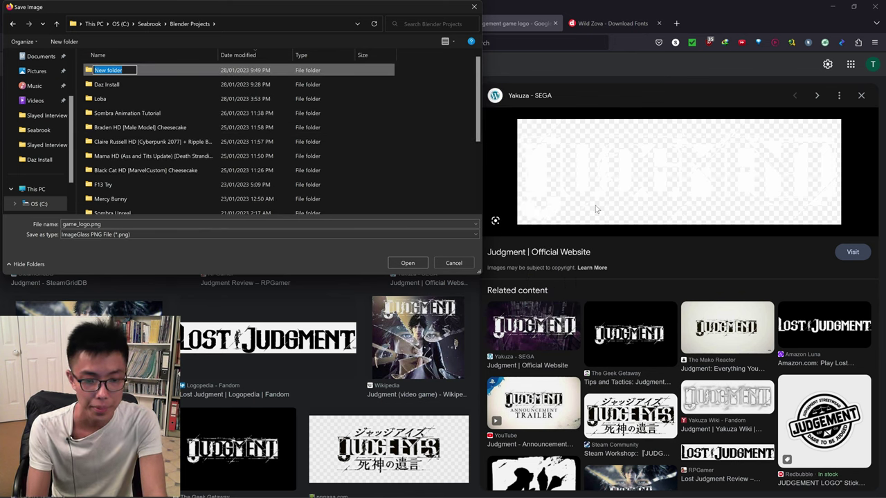
{"action": "type", "text": "Photoshop"}
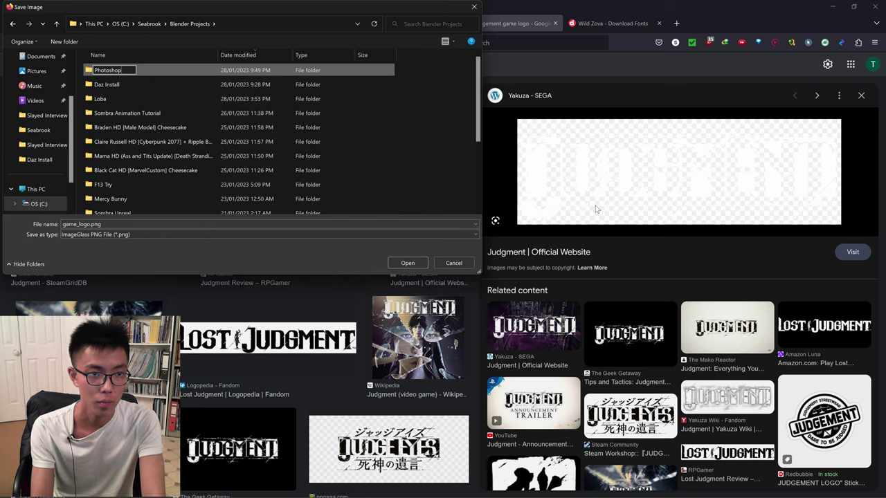
{"action": "type", "text": " Logo"}
{"action": "key", "text": "Return"}
{"action": "key", "text": "Return"}
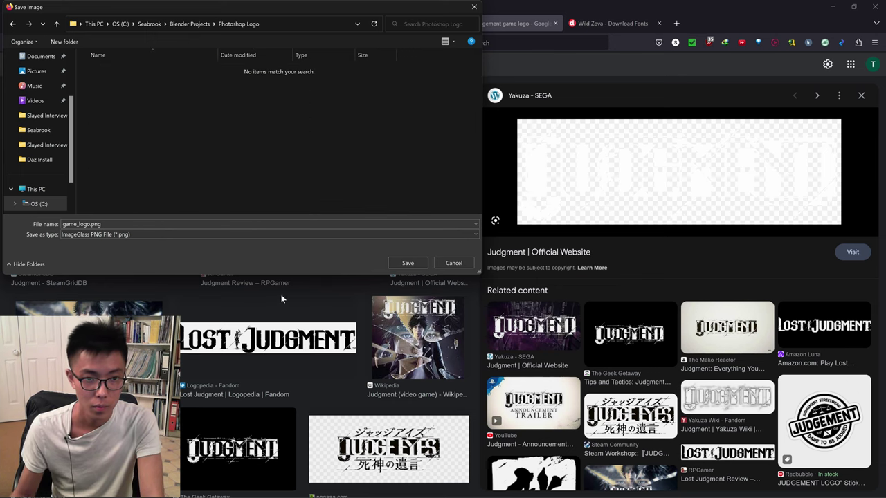
{"action": "key", "text": "Return"}
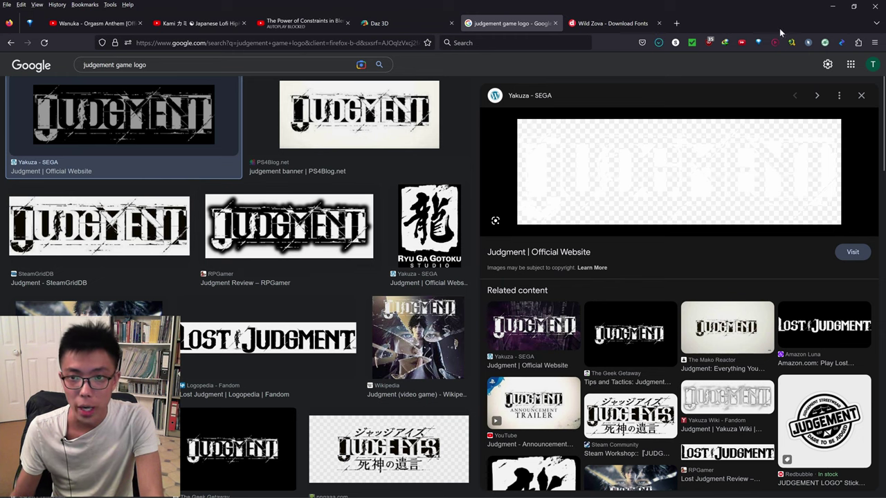
Open the folder holding the downloaded logo, then return to Photoshop
{"action": "left_click", "coordinate": [652, 65]}
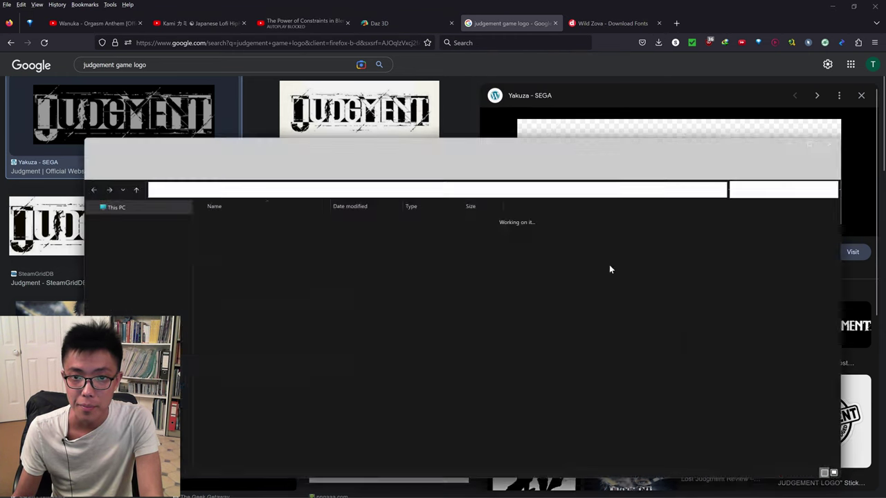
{"action": "mouse_move", "coordinate": [288, 488]}
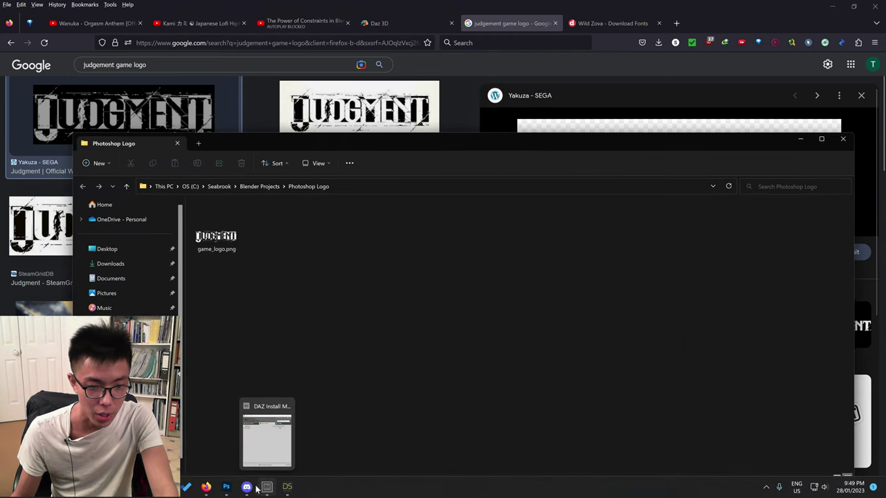
{"action": "left_click", "coordinate": [225, 487]}
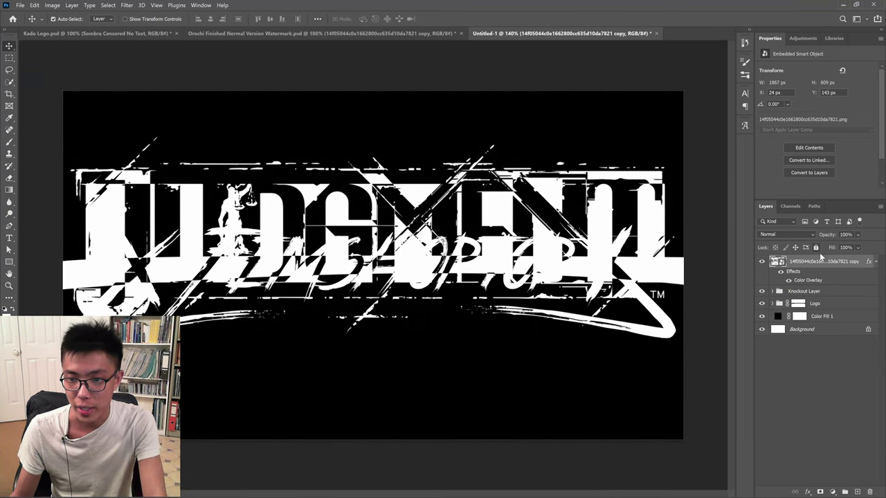
{"action": "key", "text": "Delete"}
{"action": "key", "text": "alt+Tab"}
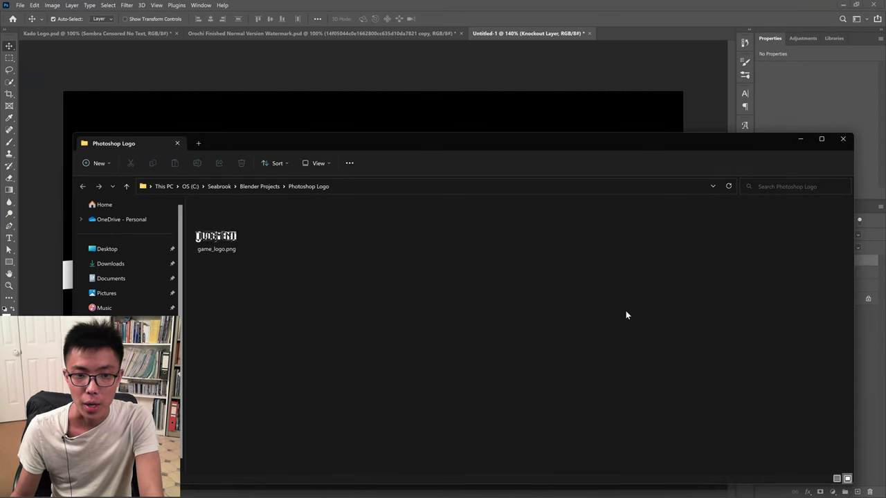
{"action": "left_click_drag", "start_coordinate": [216, 227], "coordinate": [198, 103]}
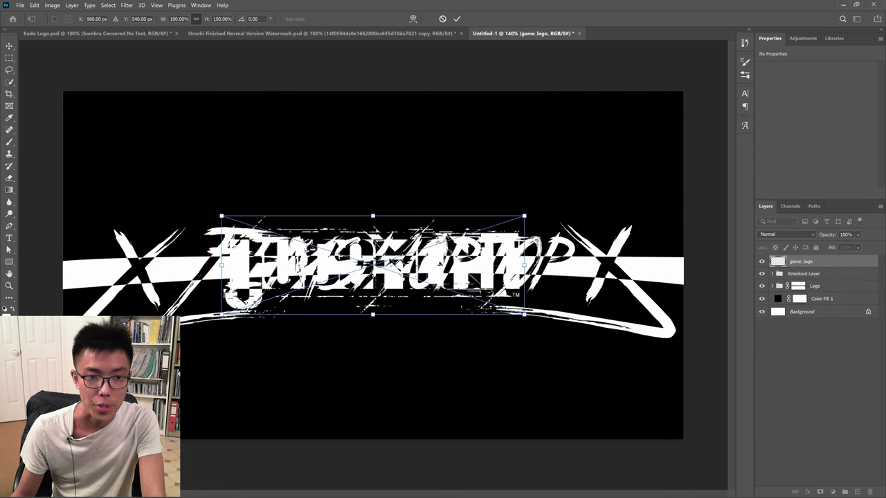
{"action": "left_click_drag", "start_coordinate": [400, 233], "coordinate": [359, 129]}
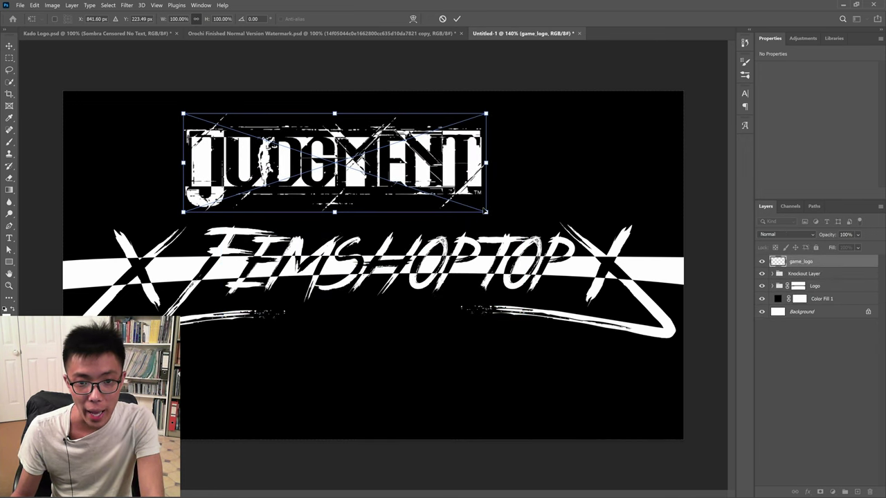
{"action": "left_click_drag", "start_coordinate": [487, 214], "coordinate": [730, 374]}
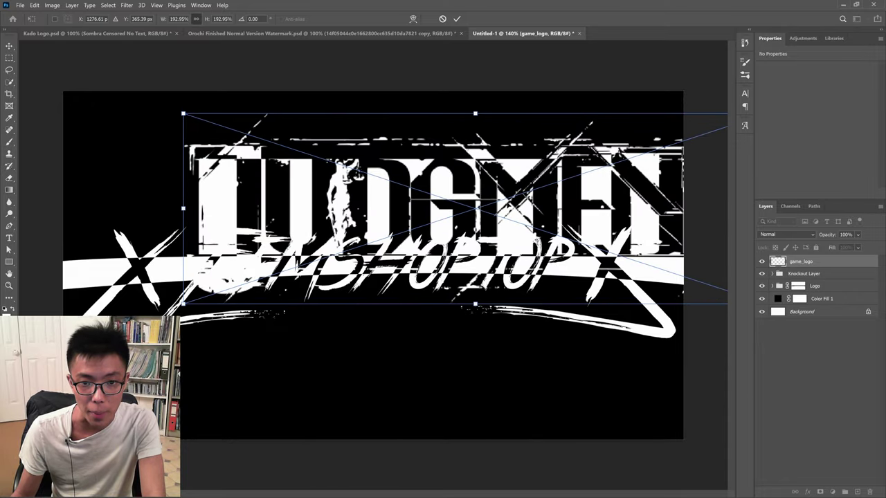
{"action": "left_click_drag", "start_coordinate": [520, 191], "coordinate": [417, 246]}
{"action": "key", "text": "Return"}
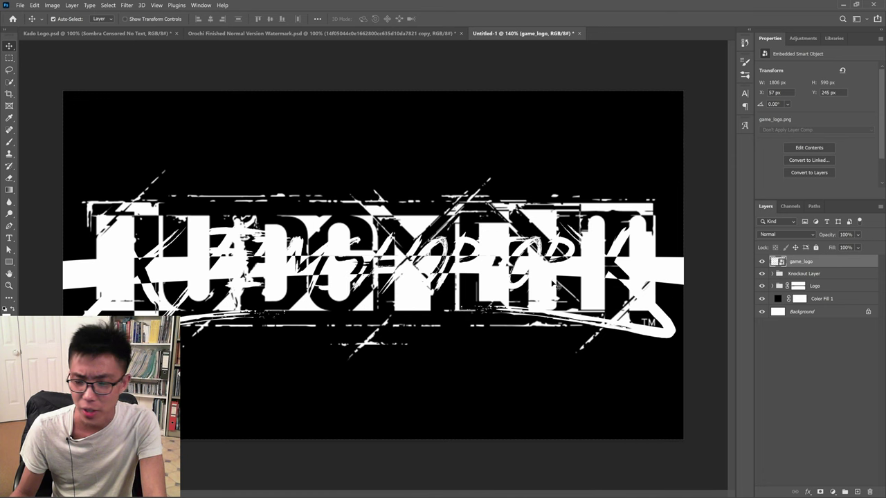
{"action": "key", "text": "ctrl+z"}
{"action": "key", "text": "ctrl+z"}
{"action": "key", "text": "ctrl+z"}
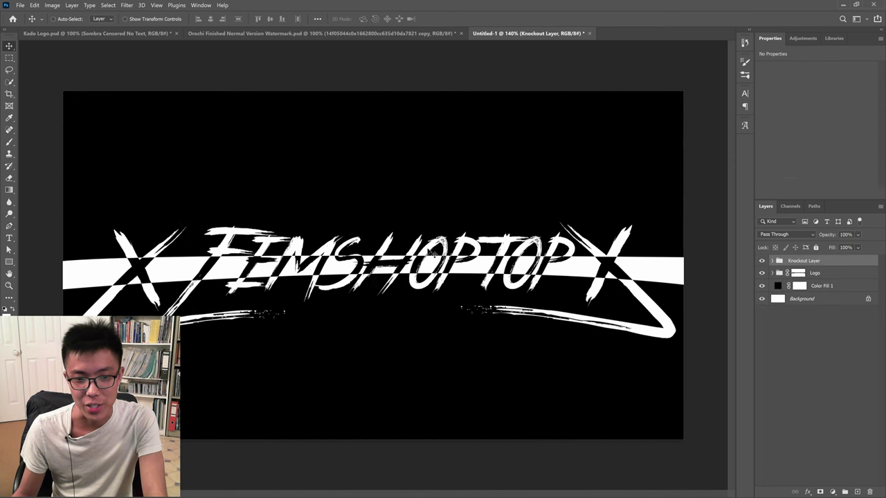
{"action": "left_click", "coordinate": [451, 206], "text": "ctrl"}
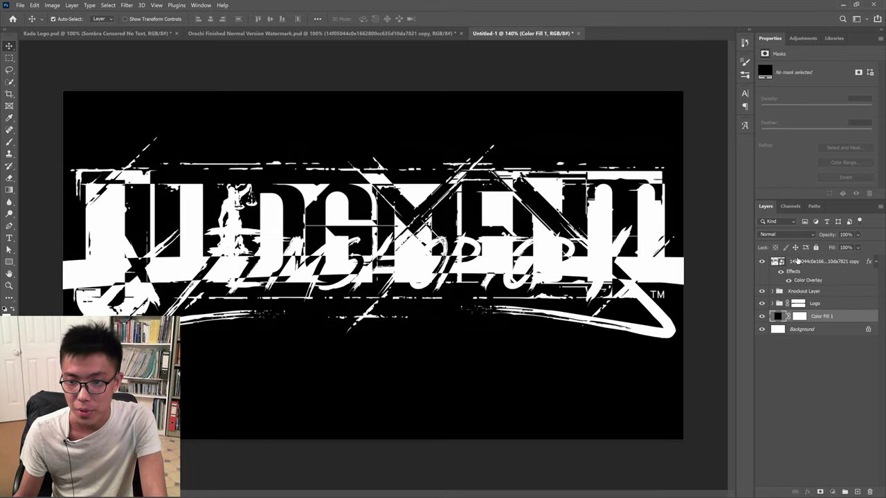
Select the JUDGMENT logo layer and drag it higher up the canvas
{"action": "left_click", "coordinate": [539, 207]}
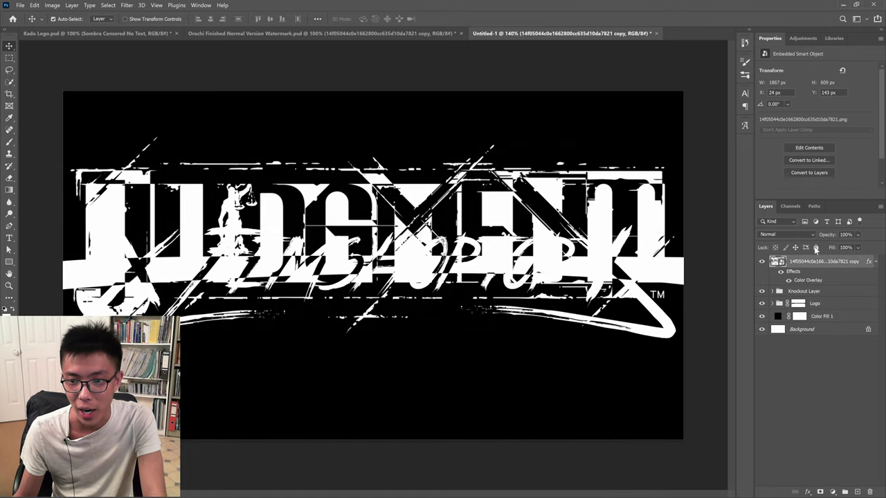
{"action": "left_click_drag", "start_coordinate": [520, 207], "coordinate": [527, 186]}
{"action": "left_click_drag", "start_coordinate": [482, 186], "coordinate": [491, 179]}
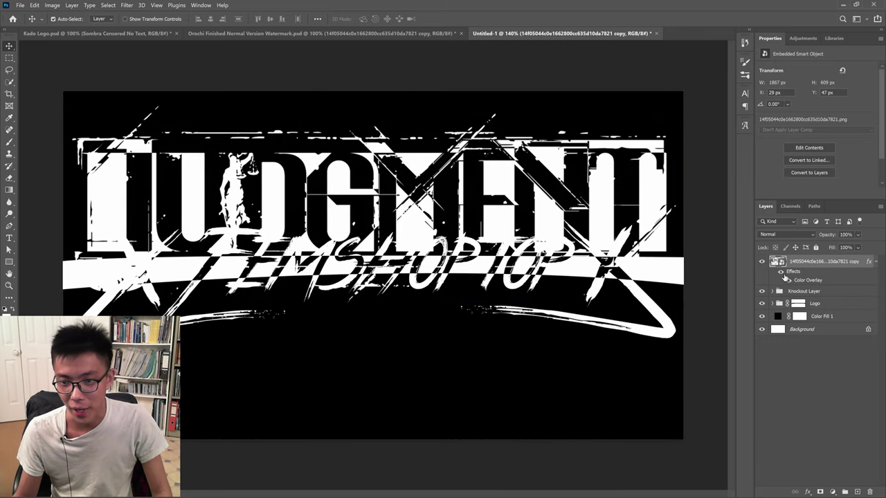
Switch off the logo's Color Overlay and move it up near the canvas top
{"action": "left_click", "coordinate": [782, 274]}
{"action": "left_click", "coordinate": [782, 274]}
{"action": "left_click", "coordinate": [782, 274]}
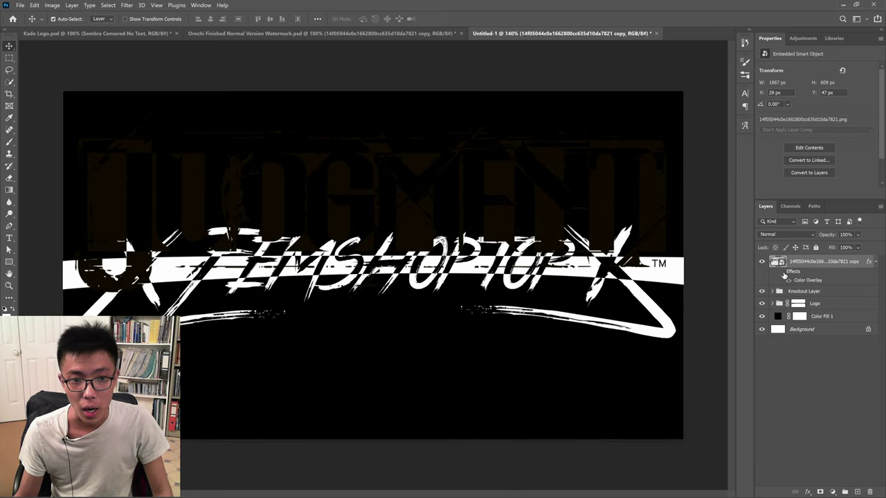
{"action": "left_click_drag", "start_coordinate": [346, 187], "coordinate": [357, 173]}
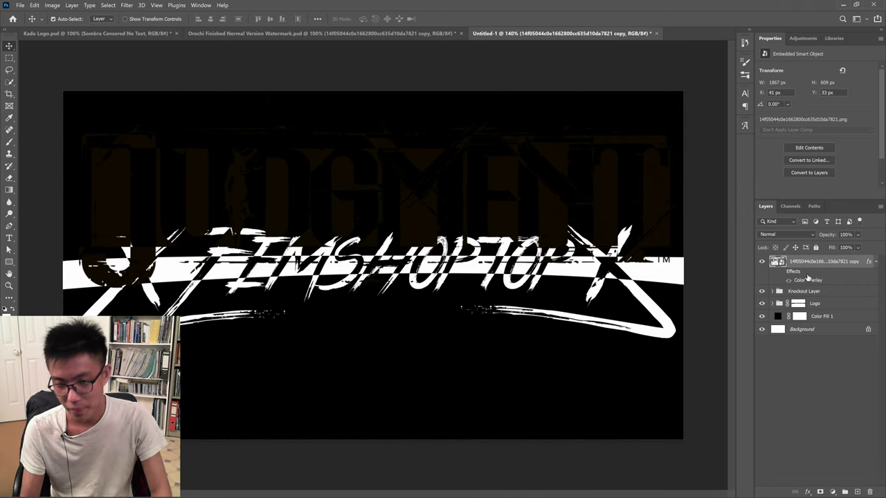
{"action": "left_click", "coordinate": [806, 492]}
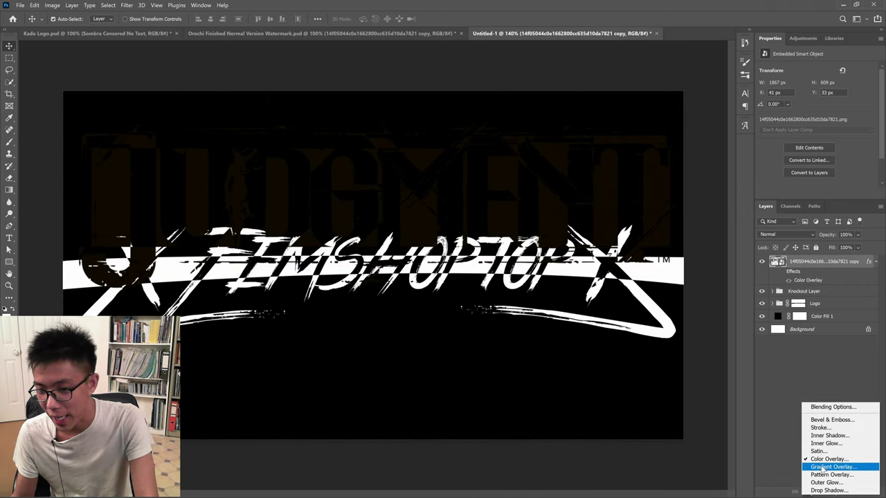